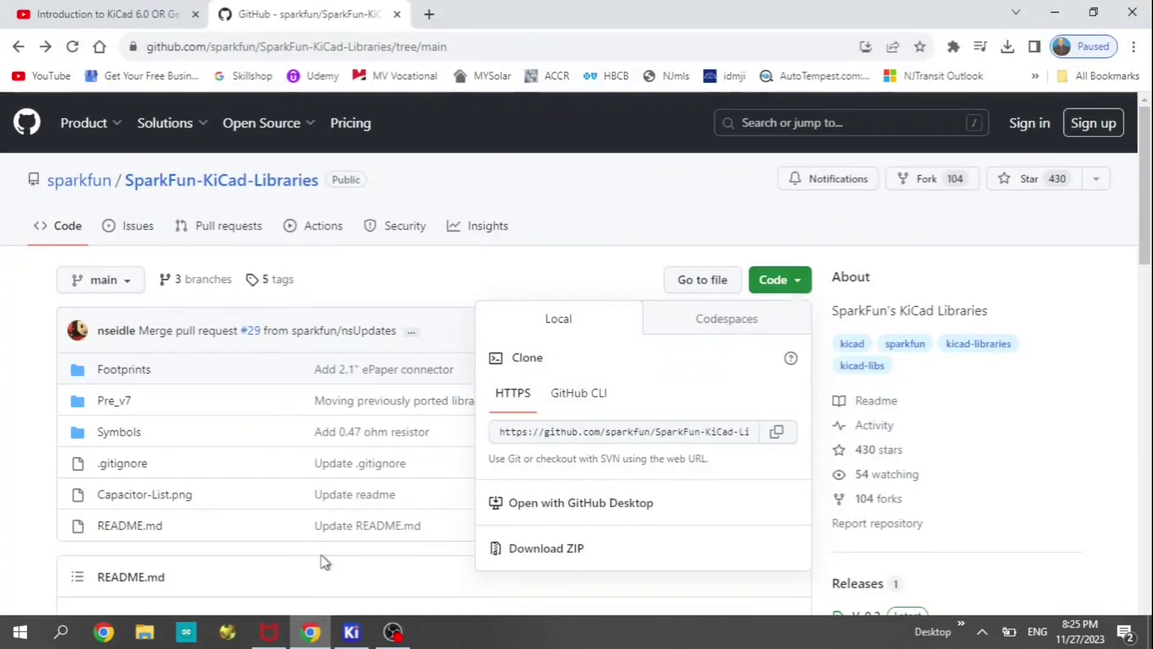
# - Bring forward the SparkFun-KiCad-Libraries GitHub page with its Download ZIP option
pyautogui.click(311, 632)
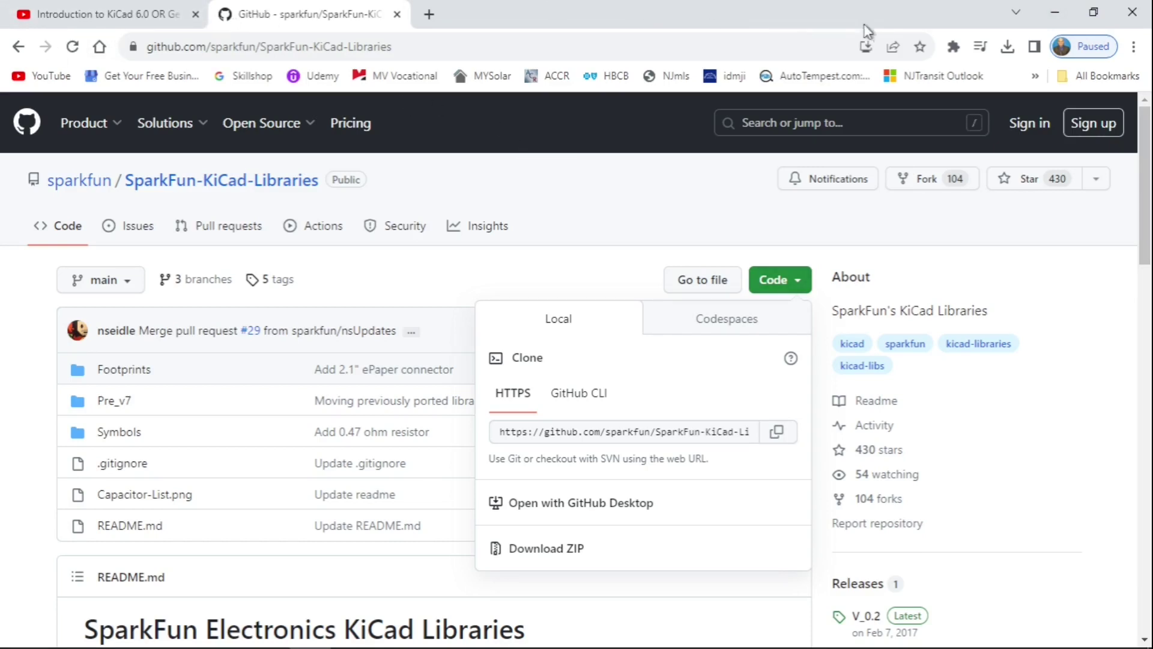
# - Extract SparkFun-KiCad-Libraries-main.zip into a folder of the same name in Downloads
pyautogui.moveTo(360, 640)
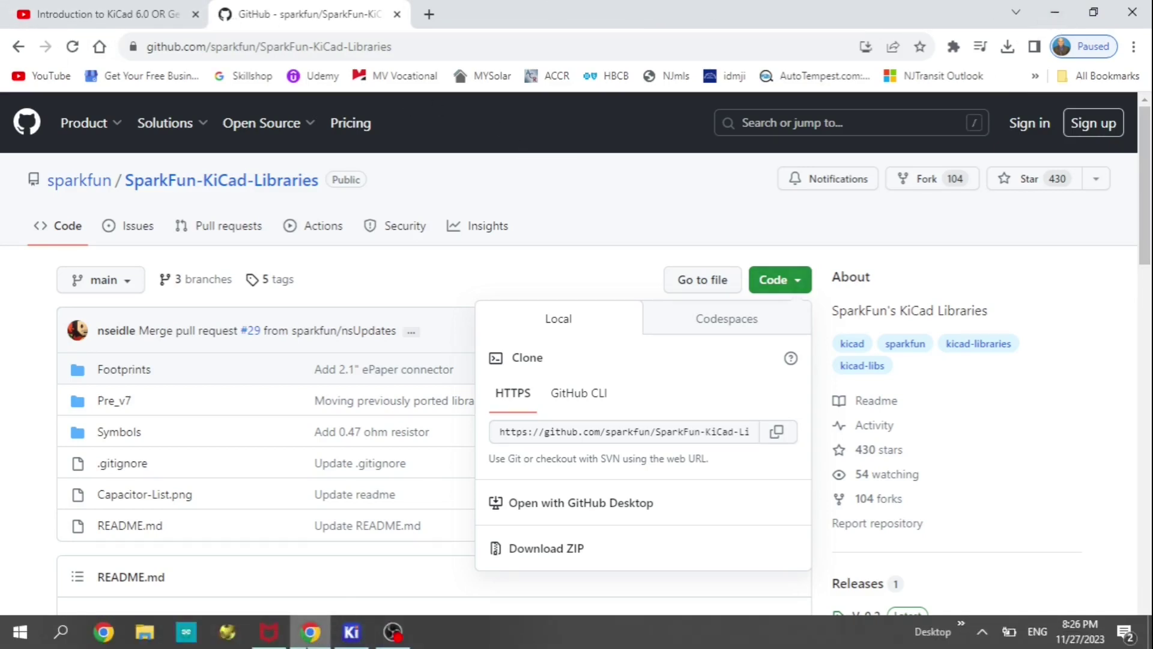
pyautogui.click(364, 636)
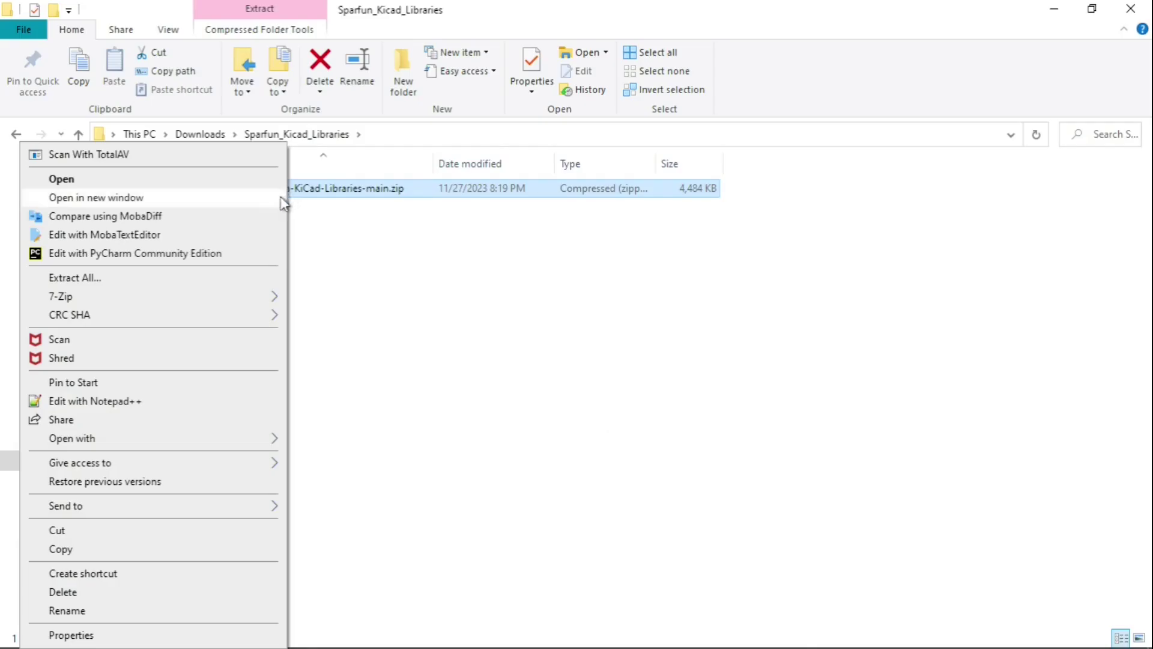
pyautogui.click(93, 280)
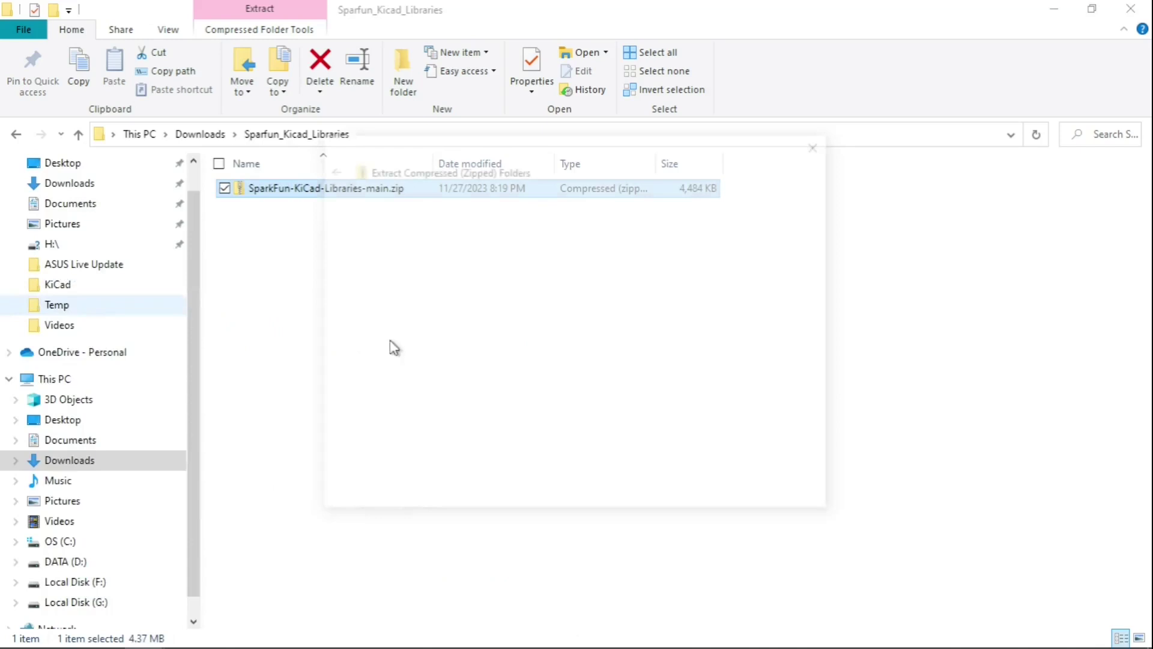
pyautogui.click(729, 496)
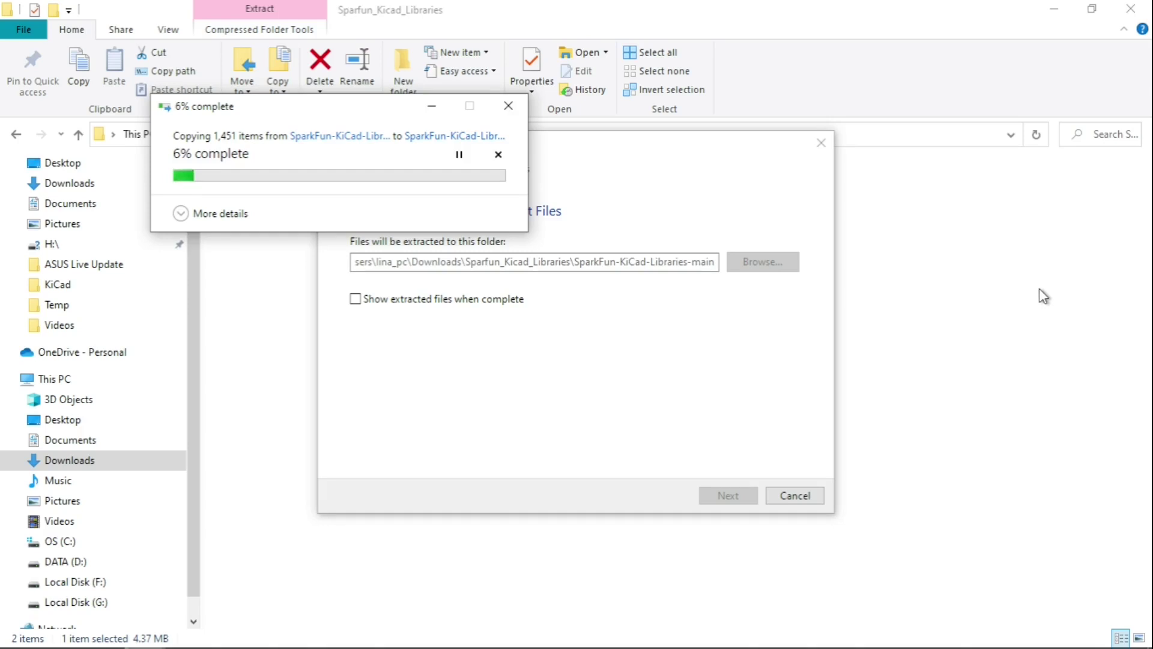
# - Browse from the desktop through This PC and OS (C:) to C:\SamacSys_PCB_Library\KiCad
pyautogui.click(1056, 8)
pyautogui.click(30, 215)
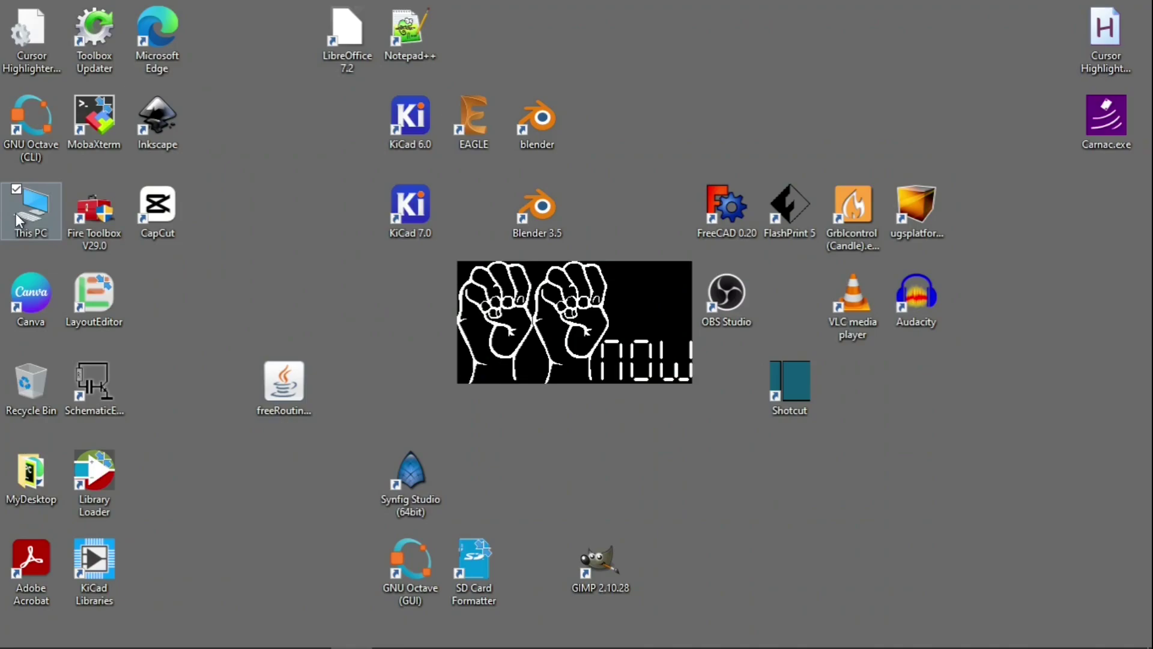
pyautogui.doubleClick(30, 215)
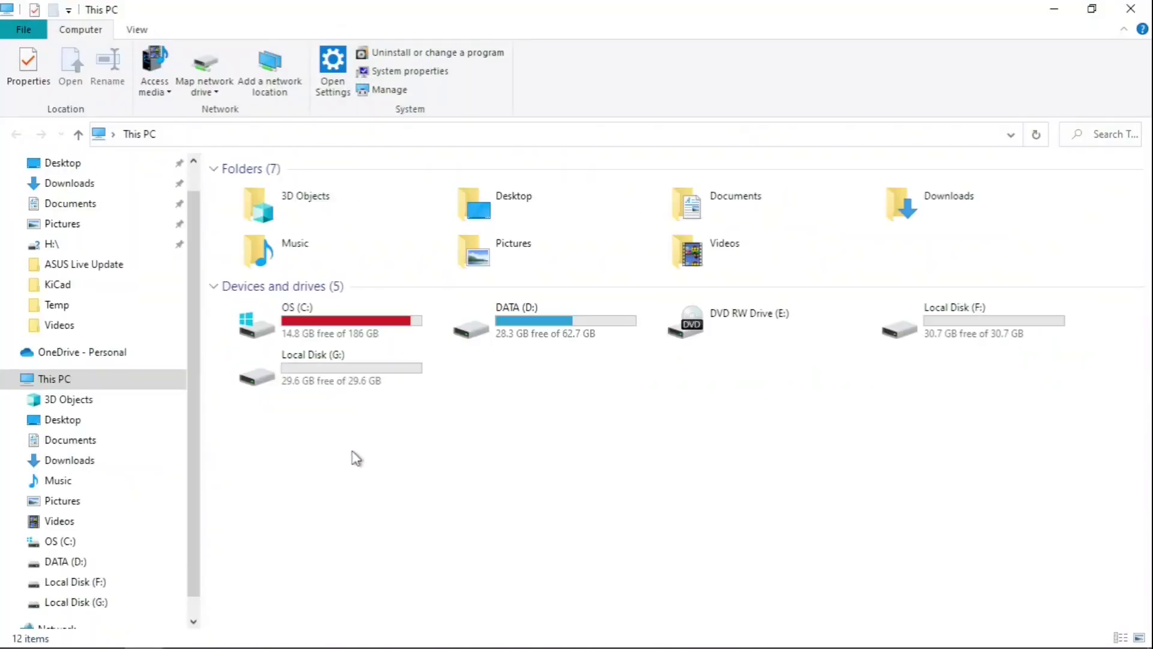
pyautogui.doubleClick(324, 318)
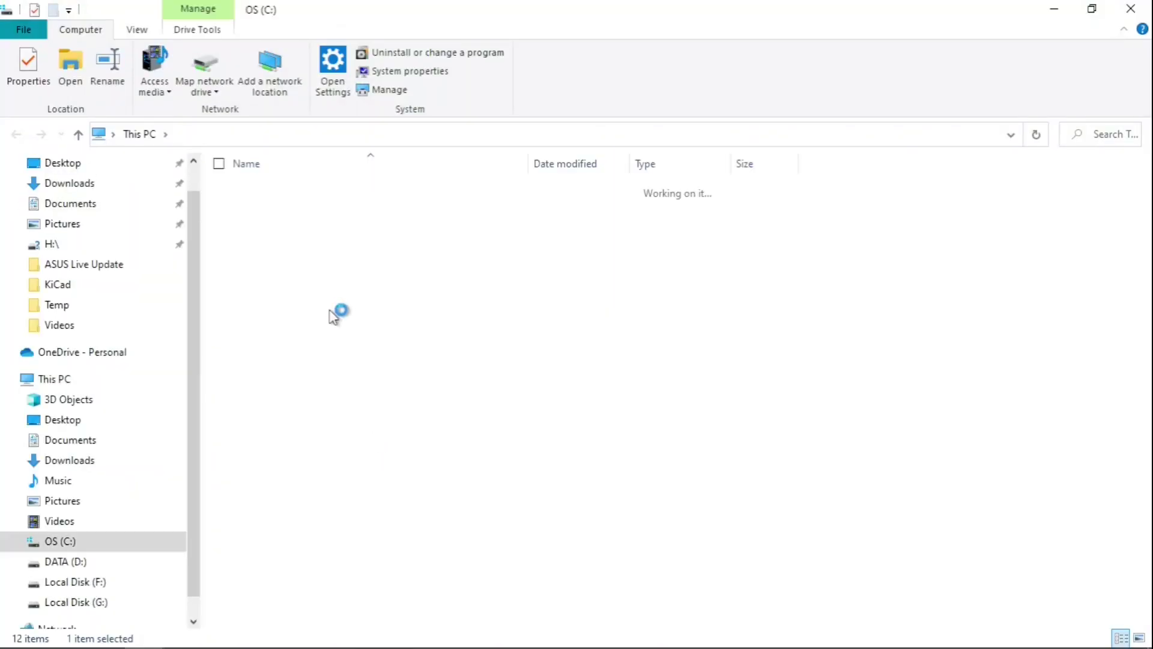
pyautogui.scroll(-2, 427, 346)
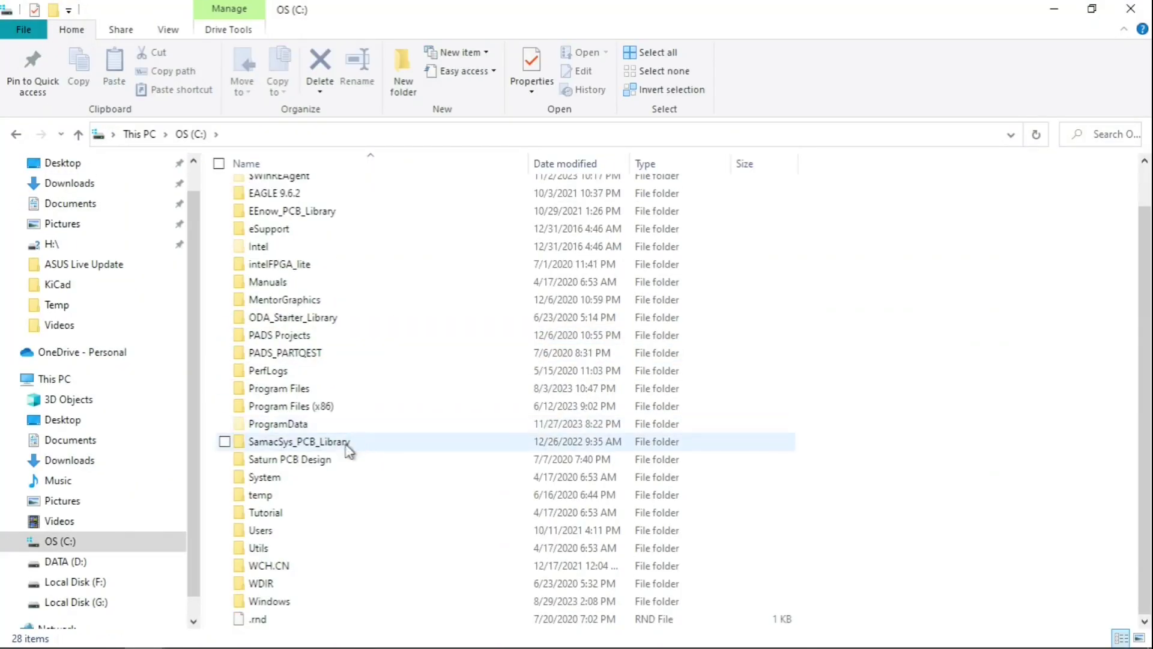
pyautogui.doubleClick(287, 444)
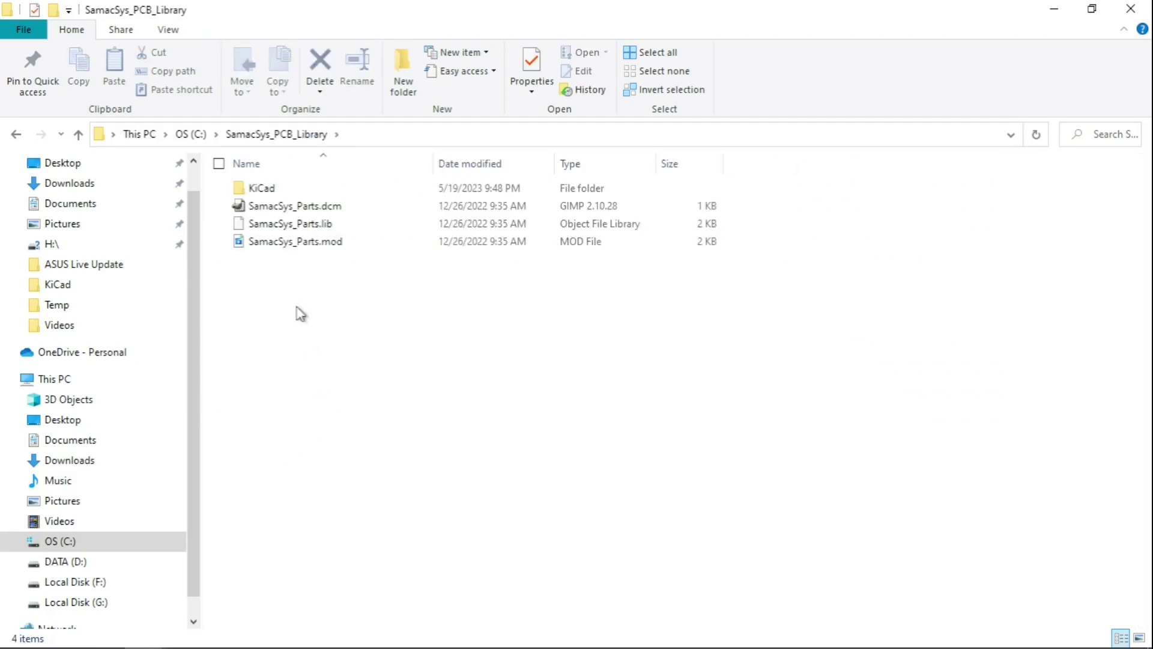
pyautogui.doubleClick(265, 189)
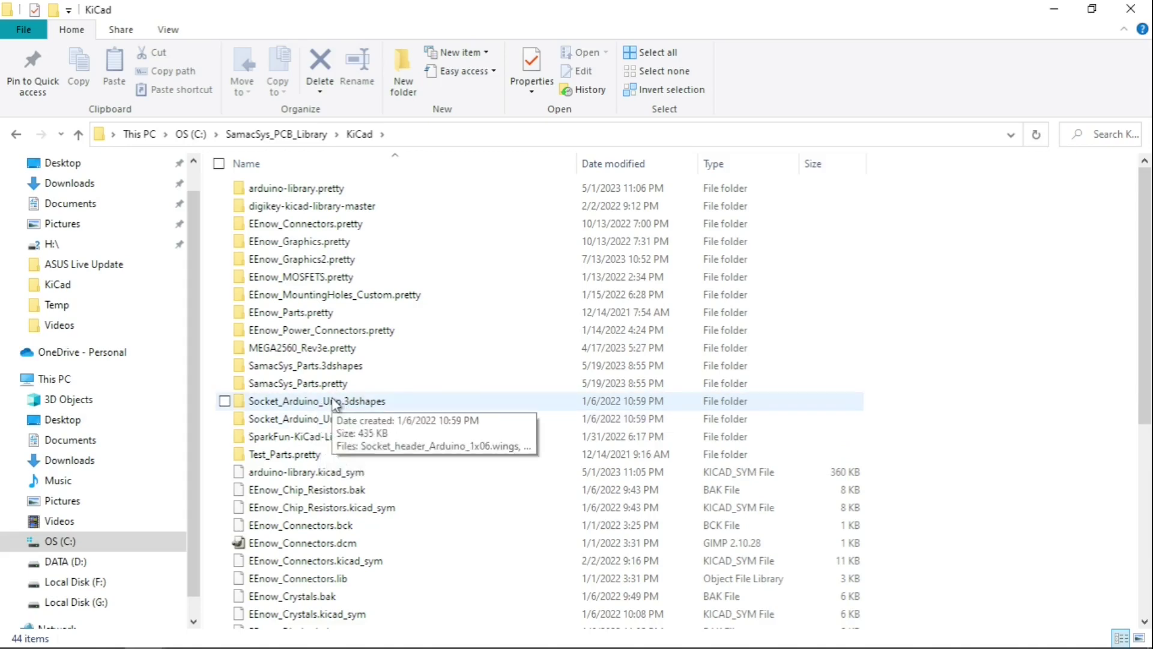
pyautogui.scroll(-6, 335, 404)
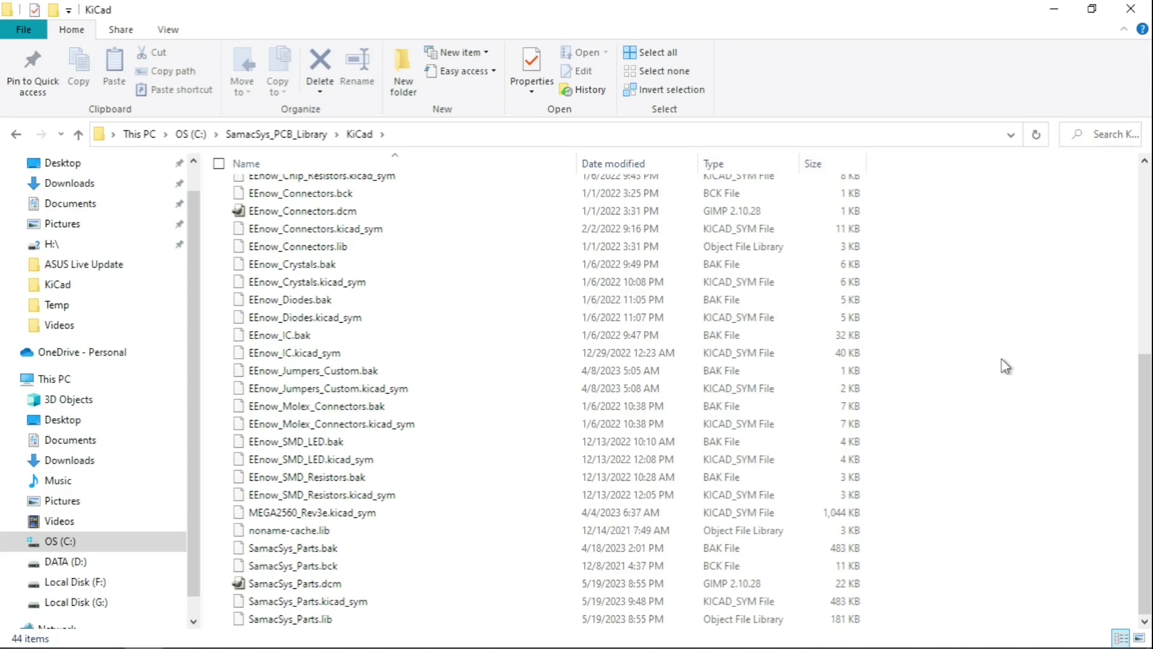
pyautogui.scroll(6, 1007, 365)
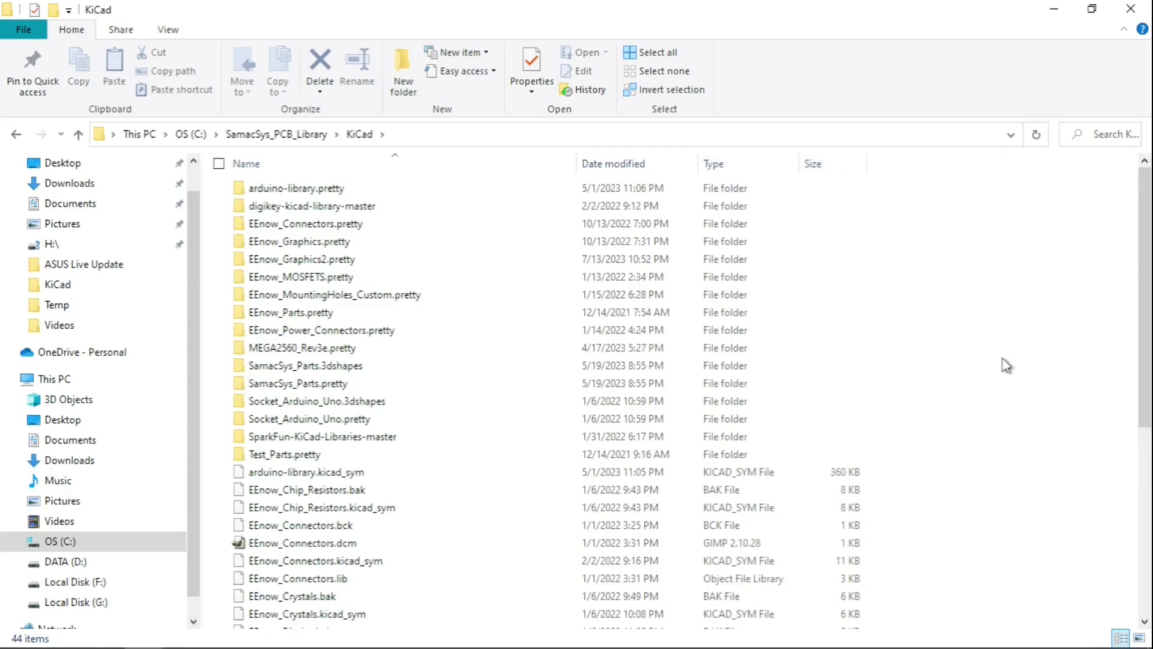
# - Create a folder called Sparkfun in C:\SamacSys_PCB_Library\KiCad
pyautogui.rightClick(1007, 364)
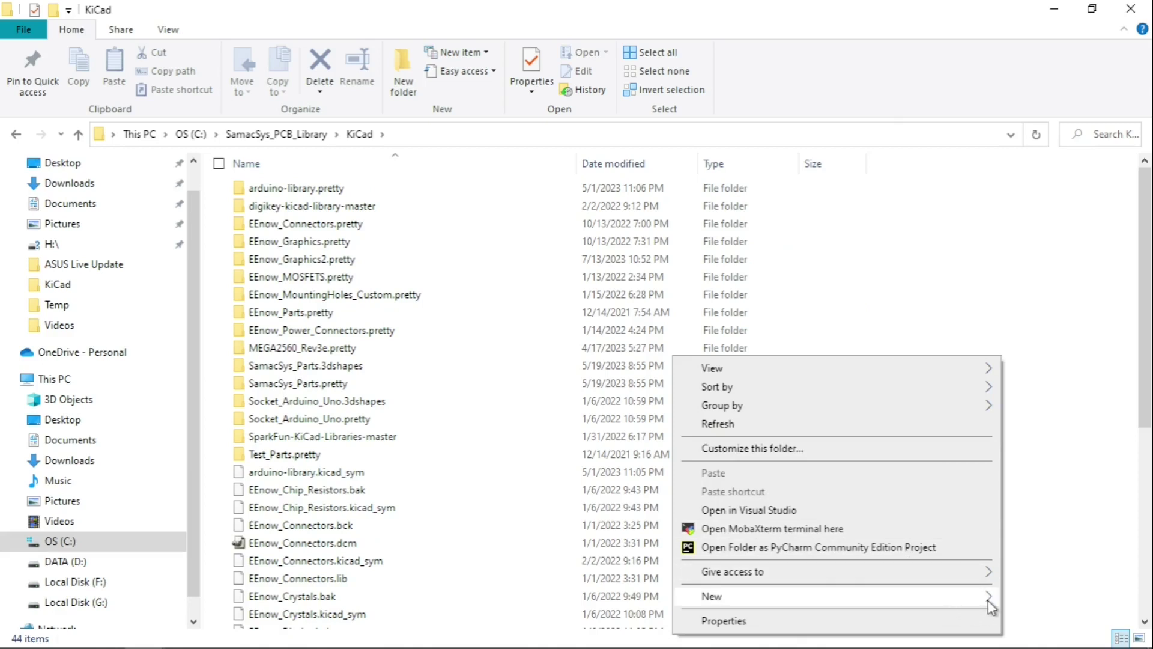
pyautogui.moveTo(990, 600)
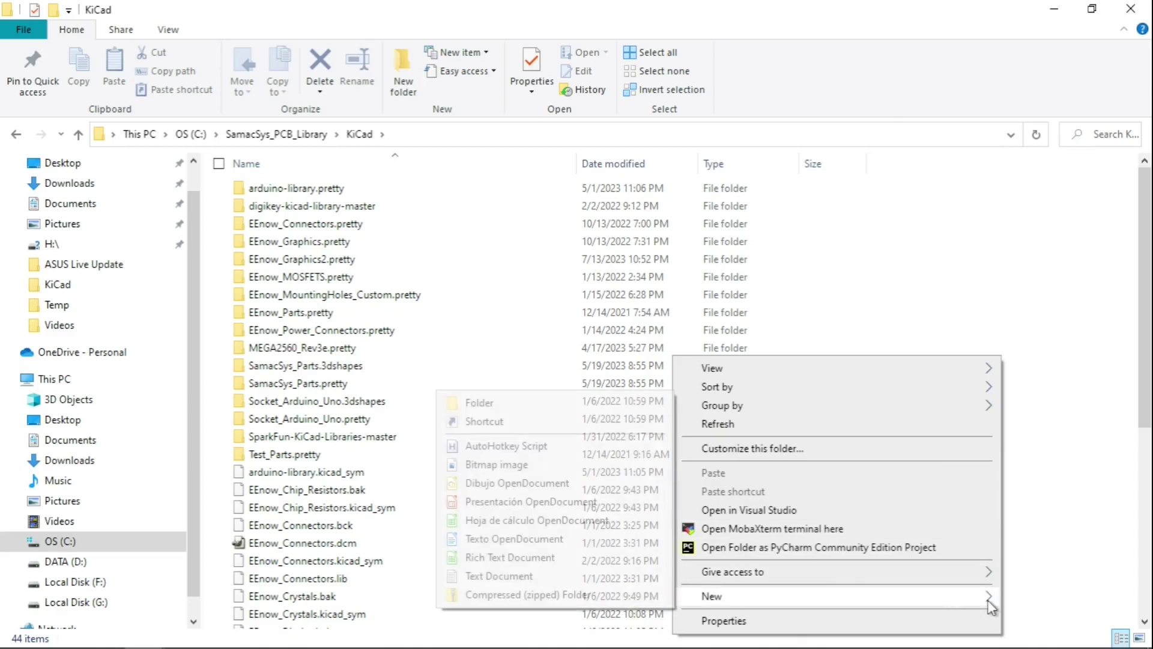
pyautogui.click(499, 397)
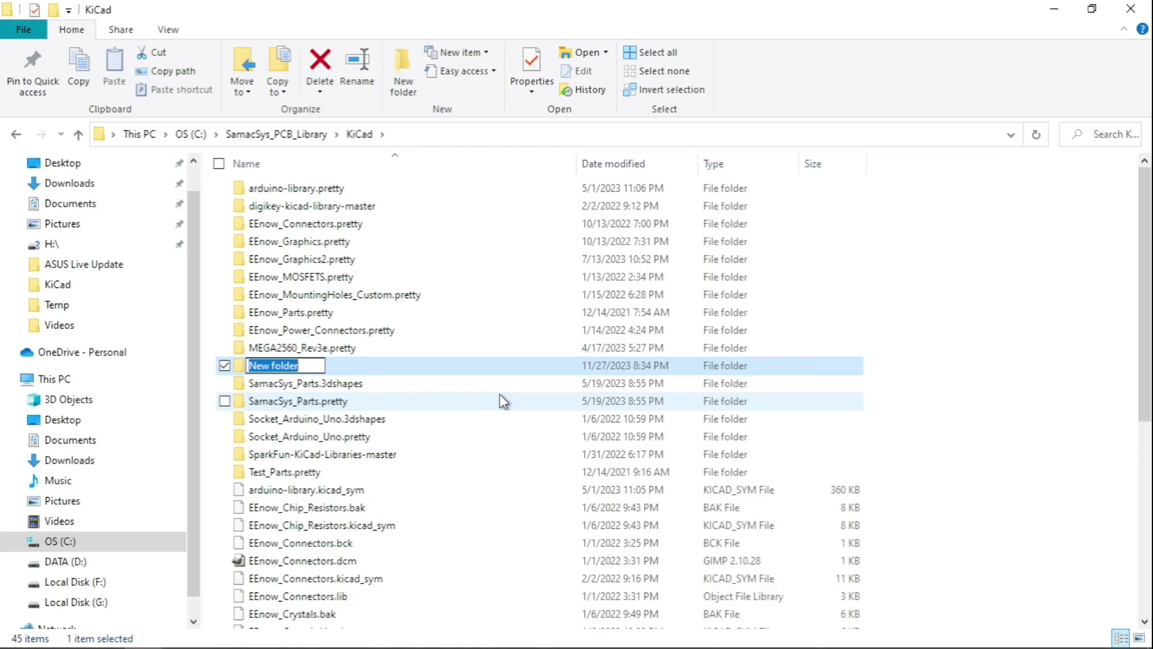
pyautogui.write('Sparkfun')
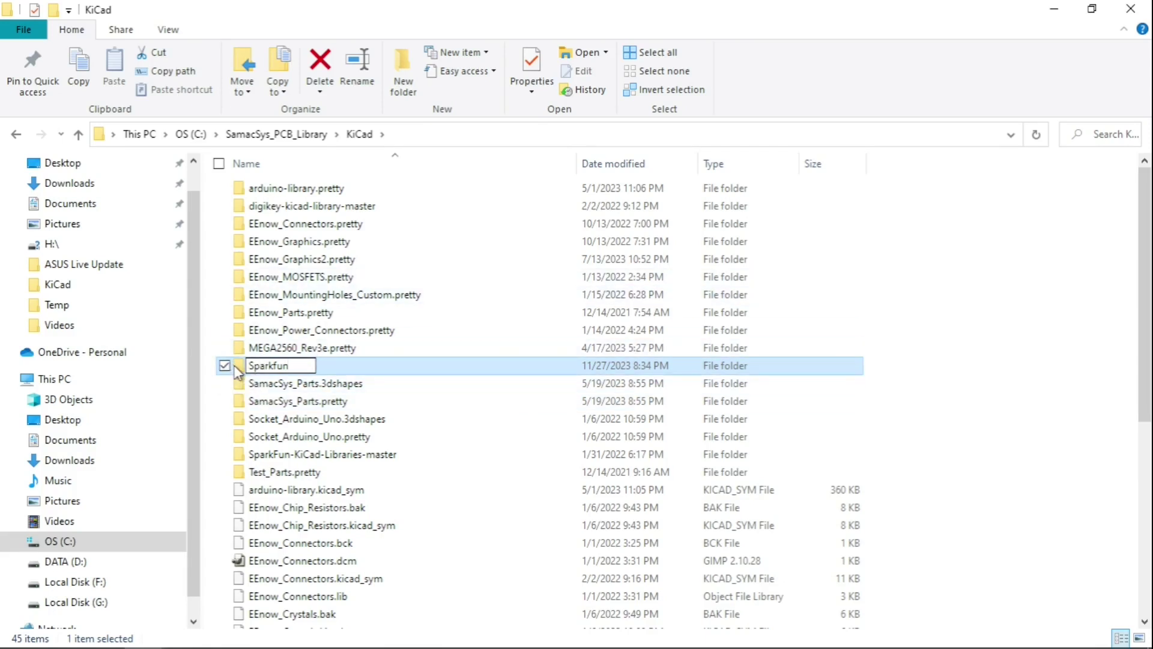
pyautogui.press('Return')
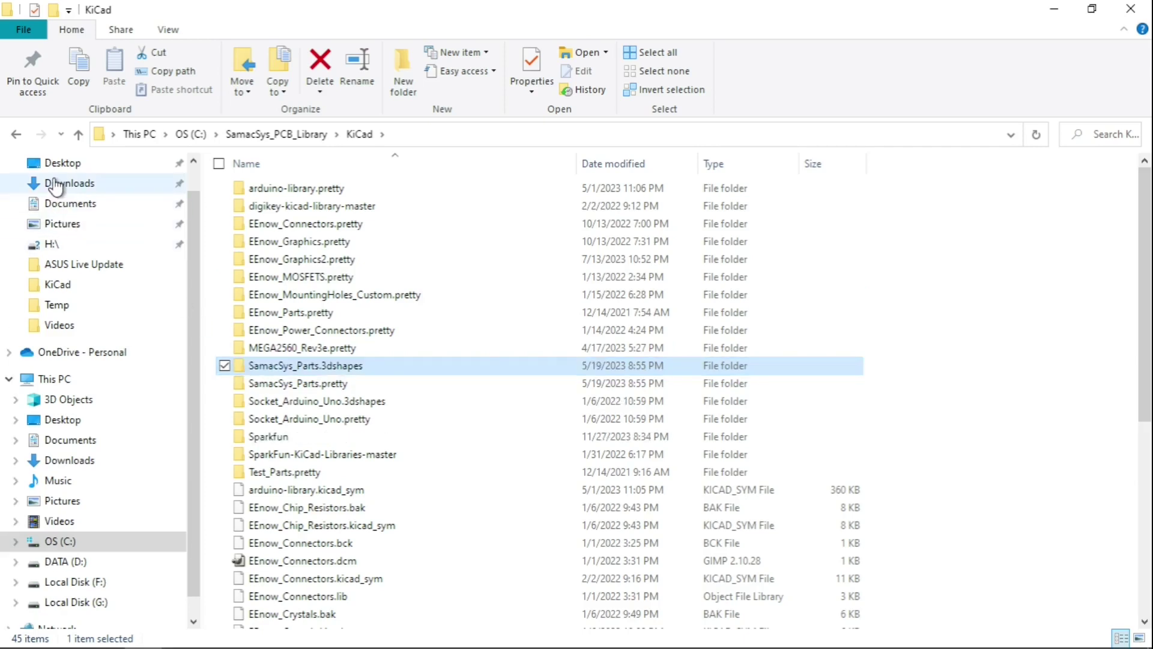
# - Go to Downloads\Sparfun_Kicad_Libraries, open the inner SparkFun-KiCad-Libraries-main folder and select Symbols
pyautogui.click(69, 182)
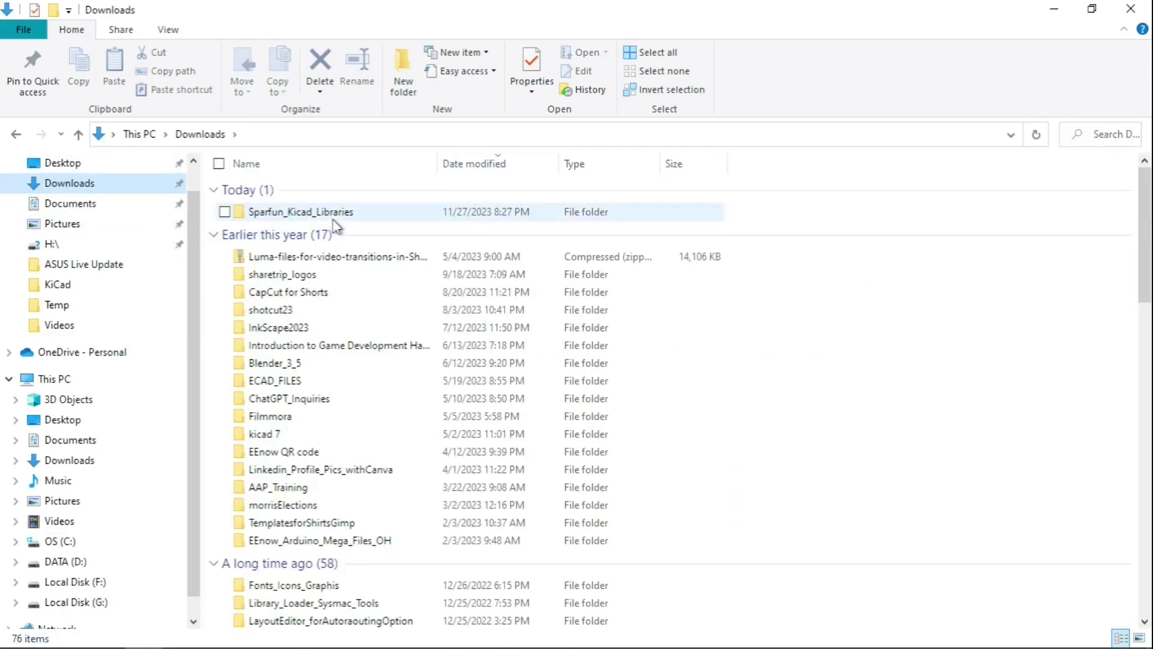
pyautogui.doubleClick(337, 215)
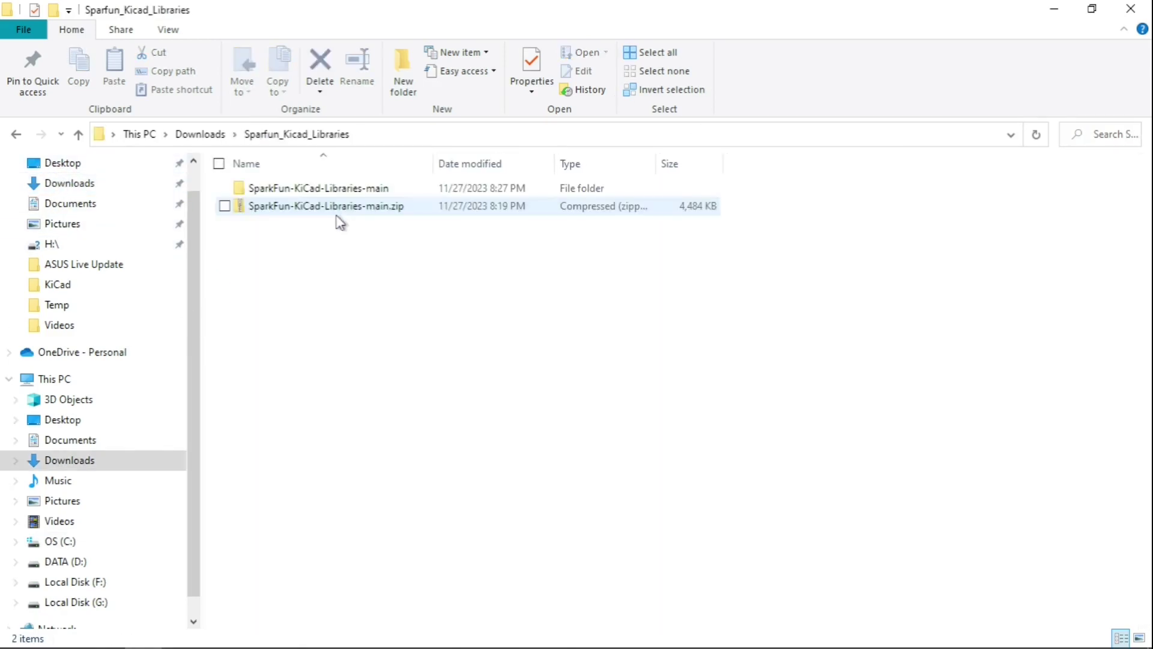
pyautogui.doubleClick(325, 190)
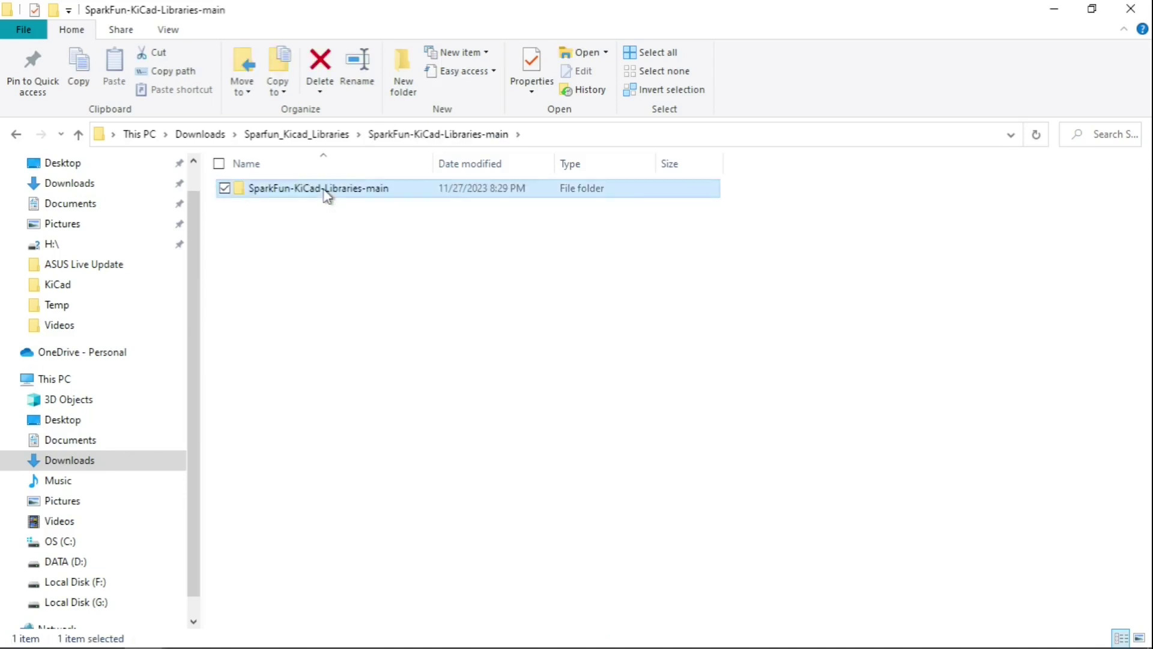
pyautogui.doubleClick(326, 190)
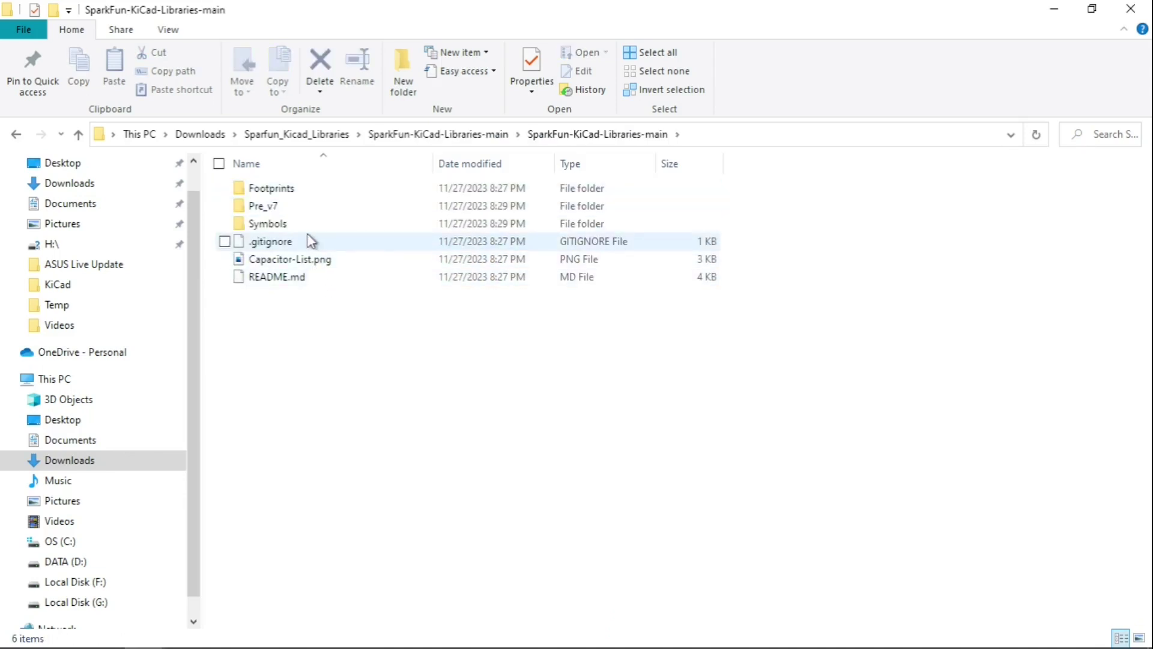
pyautogui.click(282, 227)
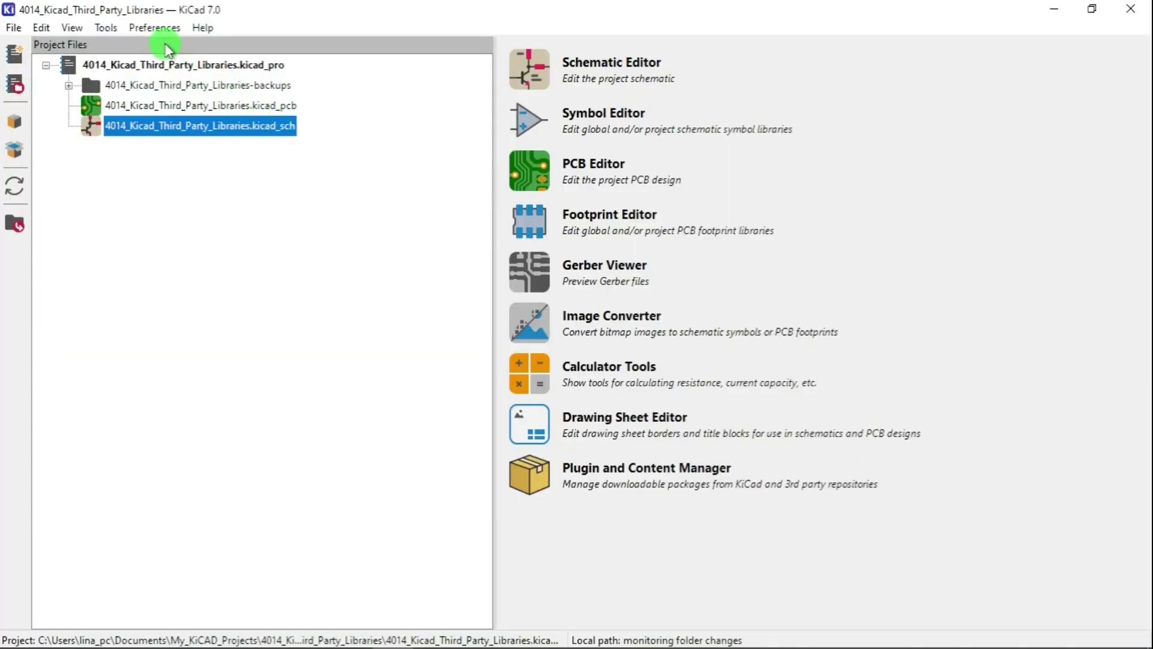
# - Add SparkFun-Fuse from Sparkfun\Symbols to the global symbol library table
pyautogui.click(153, 29)
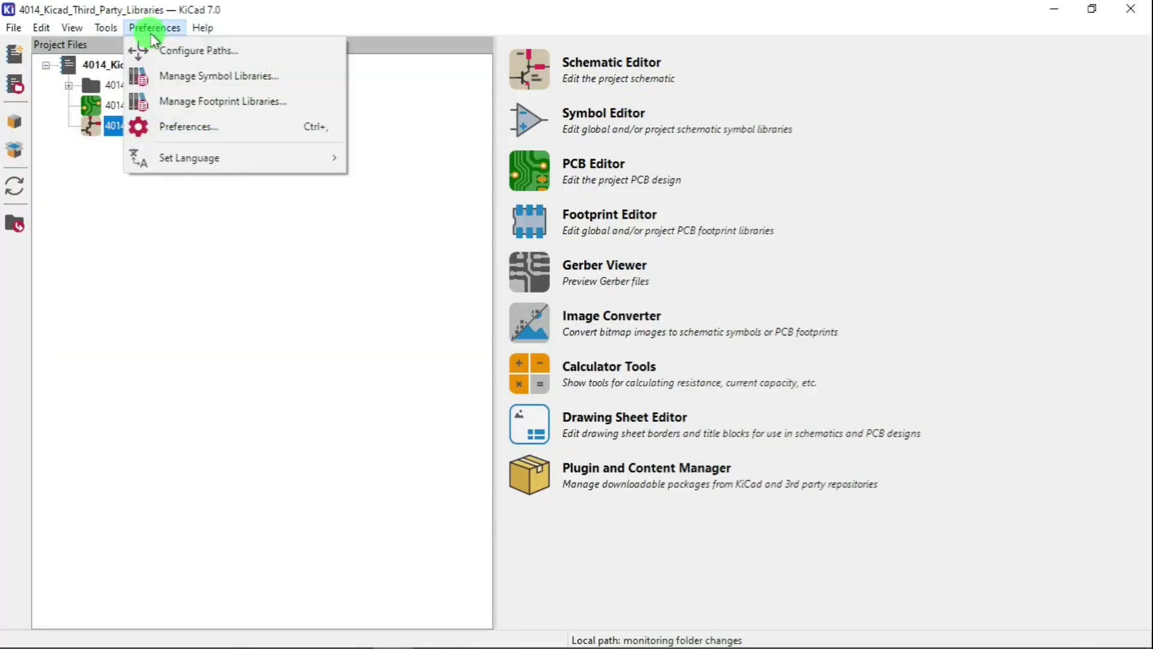
pyautogui.click(188, 82)
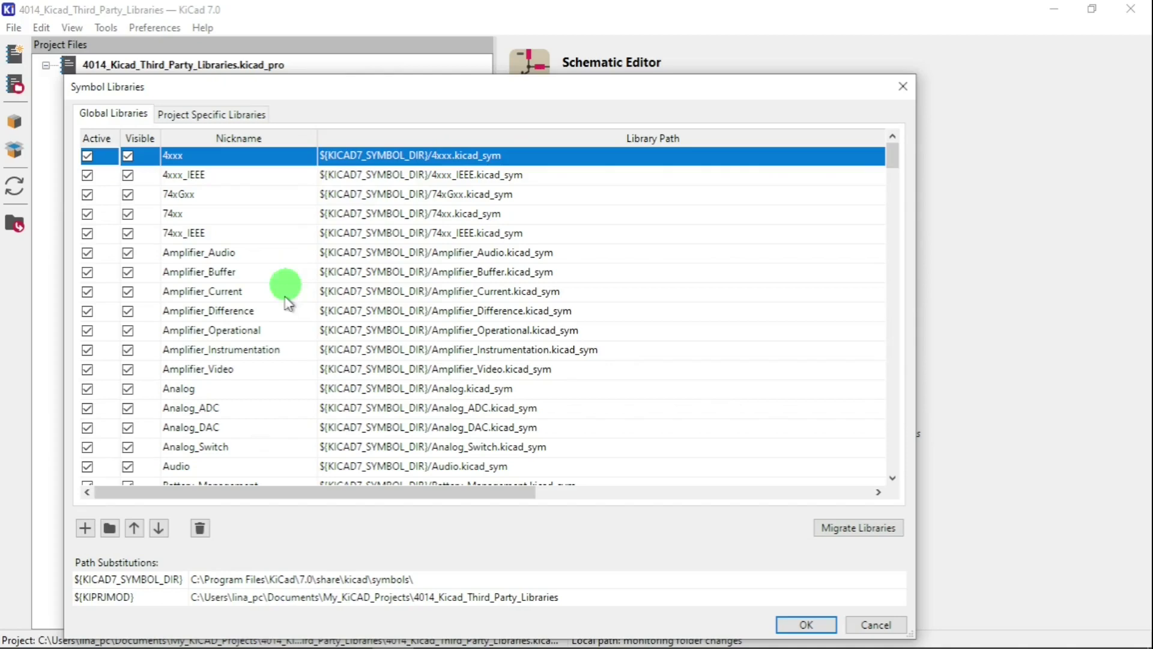
pyautogui.click(111, 529)
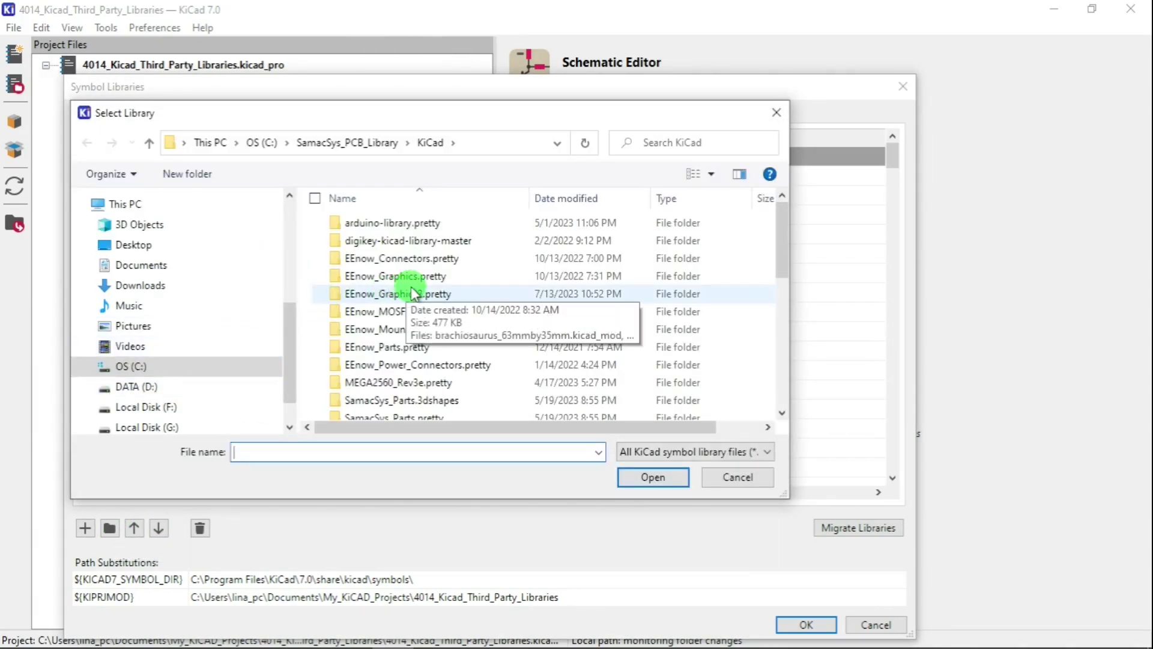
pyautogui.scroll(-3, 439, 315)
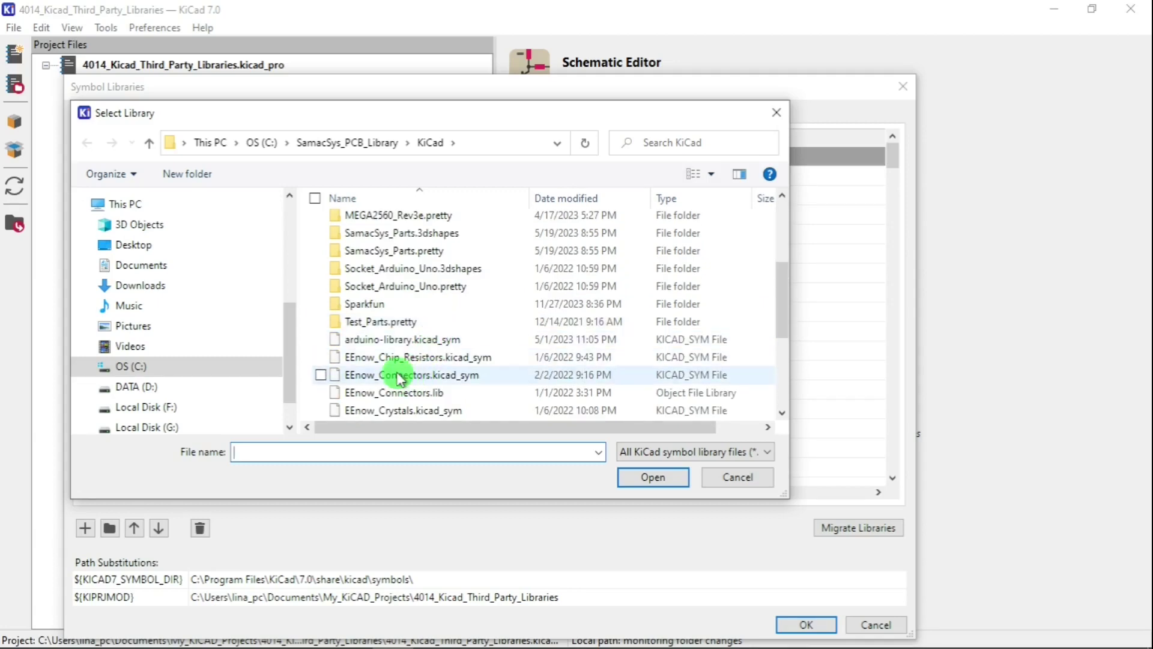
pyautogui.doubleClick(376, 304)
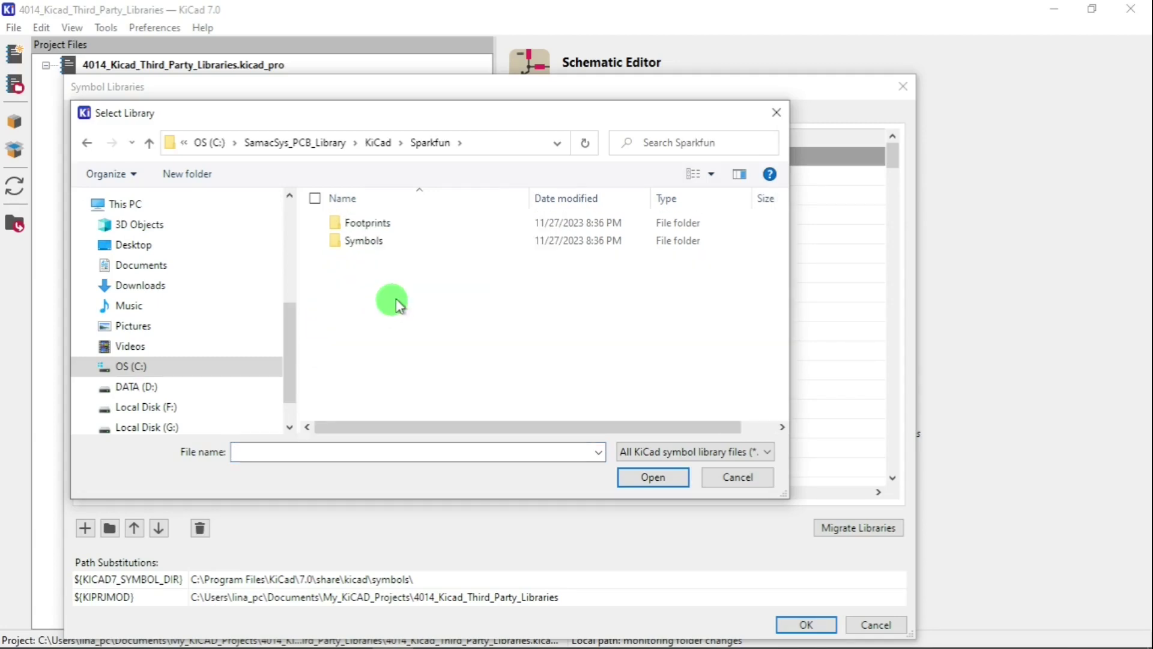
pyautogui.doubleClick(368, 243)
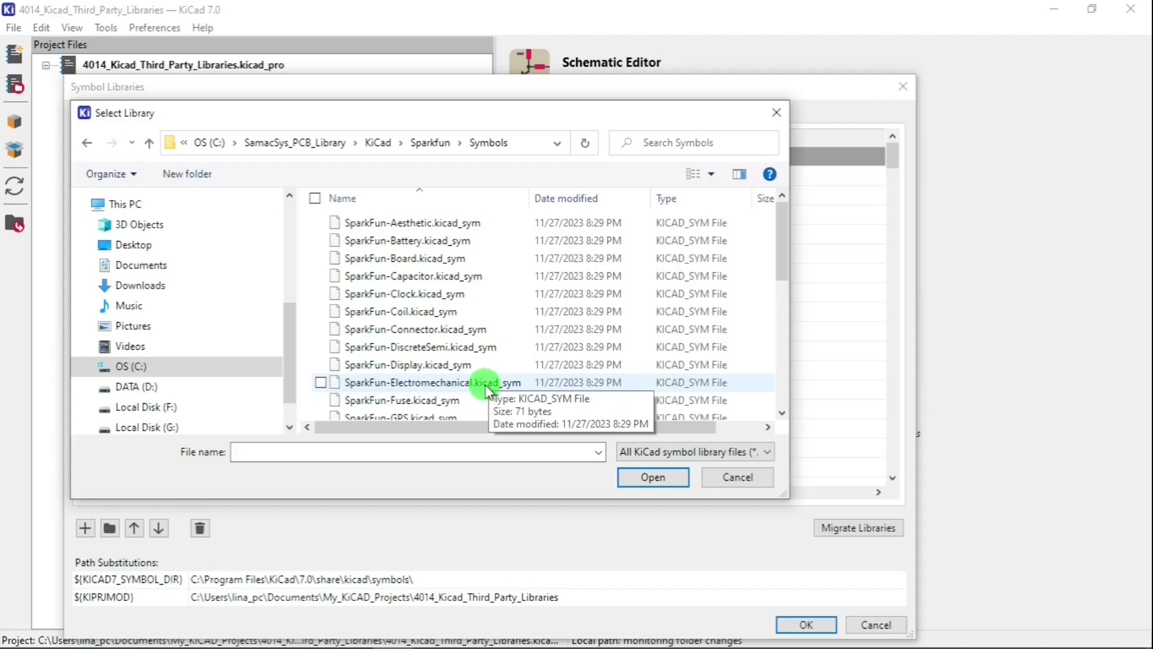
pyautogui.click(426, 401)
pyautogui.click(652, 477)
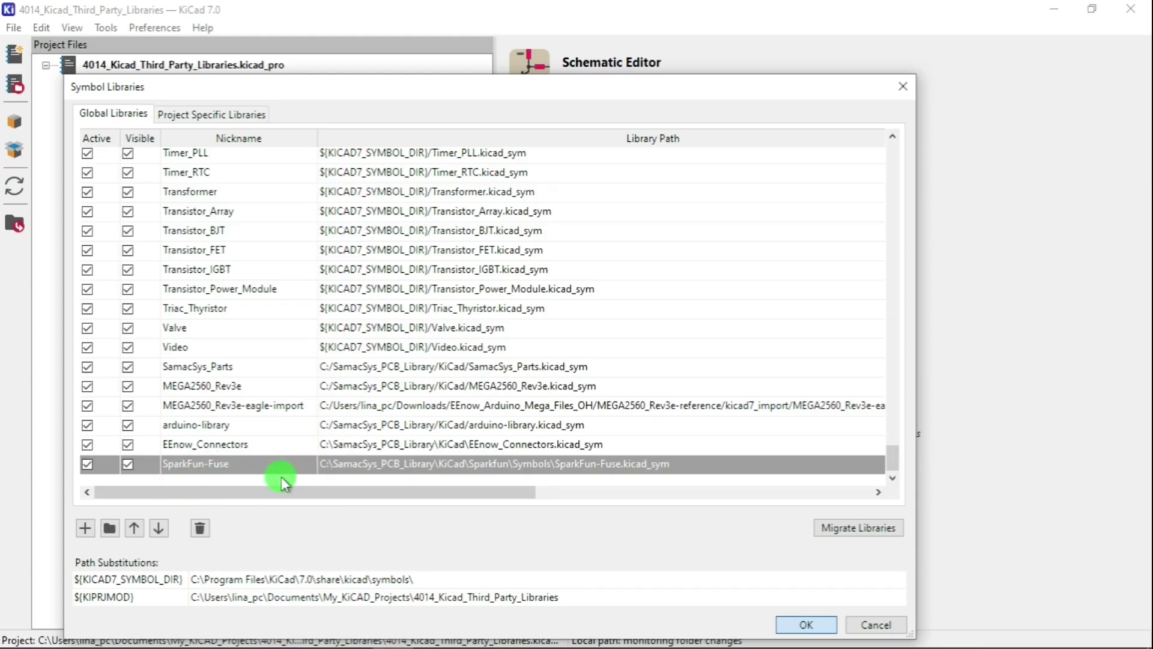
pyautogui.press('Return')
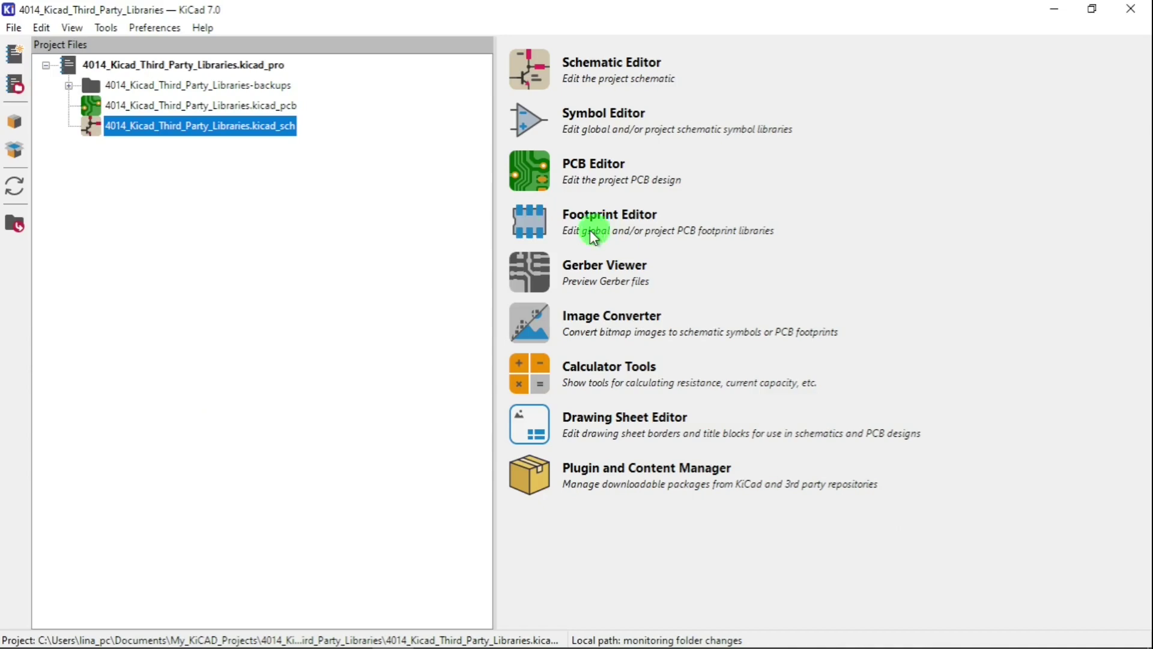
# - Add SparkFun-Fuse.pretty from Sparkfun\Footprints to the global footprint library table and save it
pyautogui.click(172, 35)
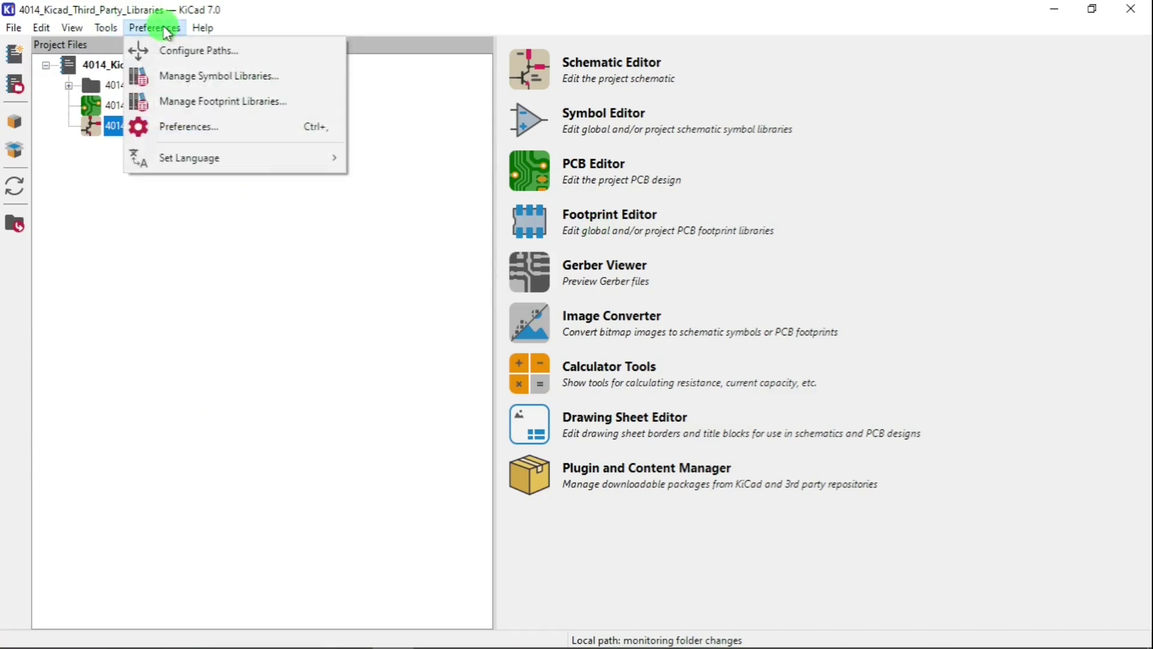
pyautogui.click(190, 107)
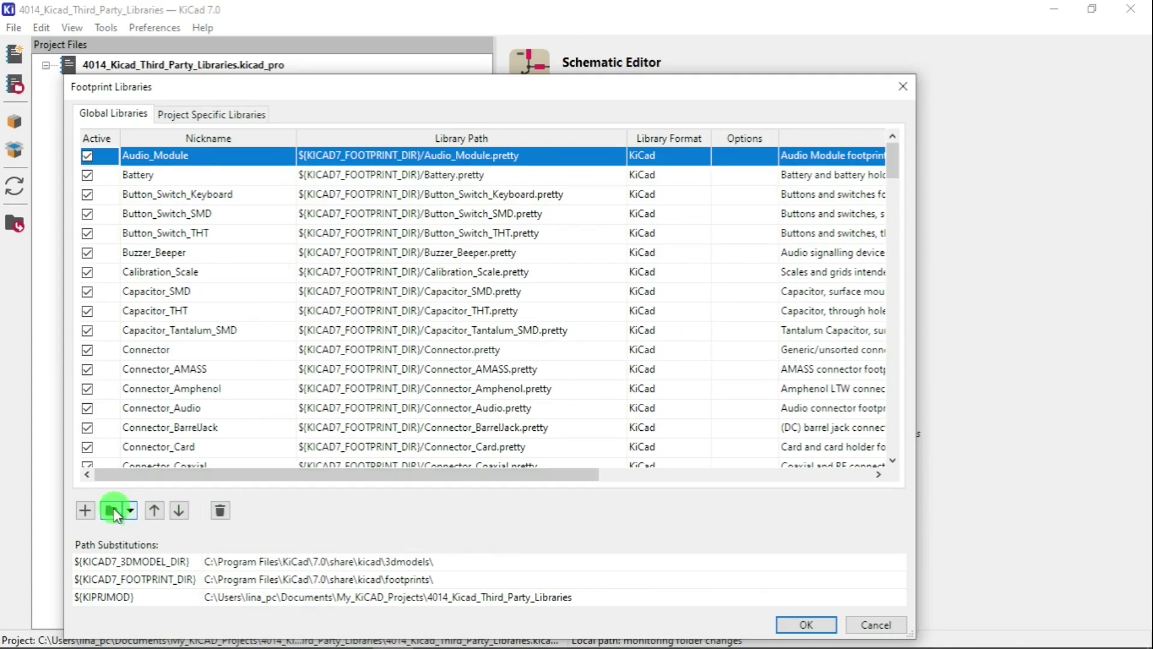
pyautogui.click(111, 512)
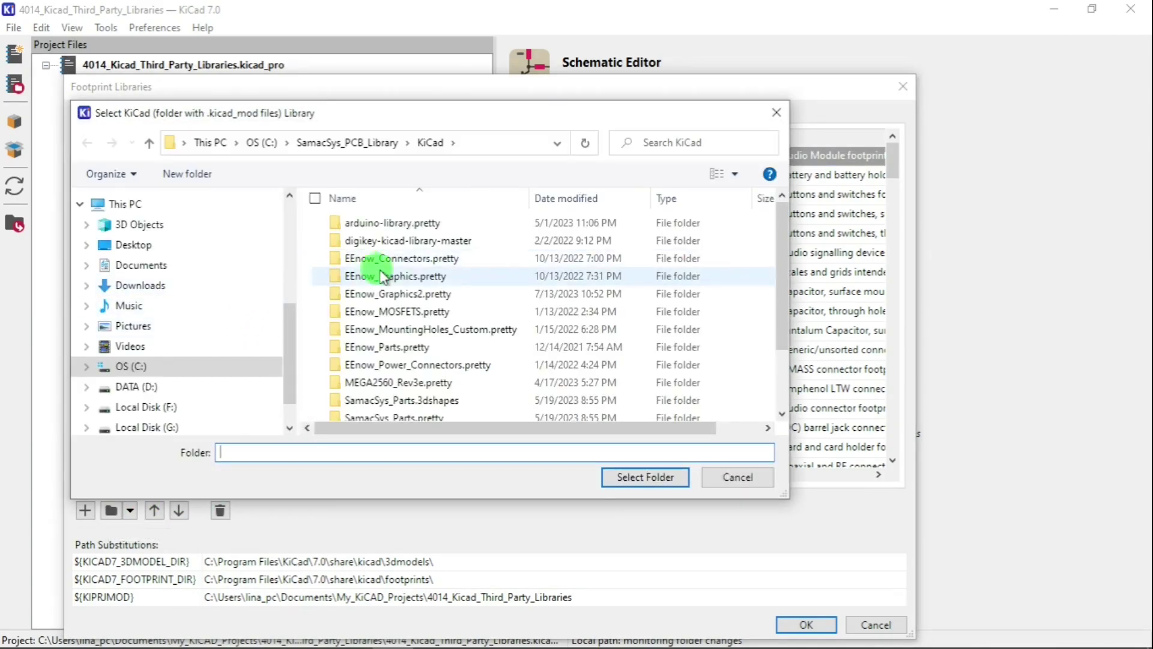
pyautogui.scroll(-2, 420, 373)
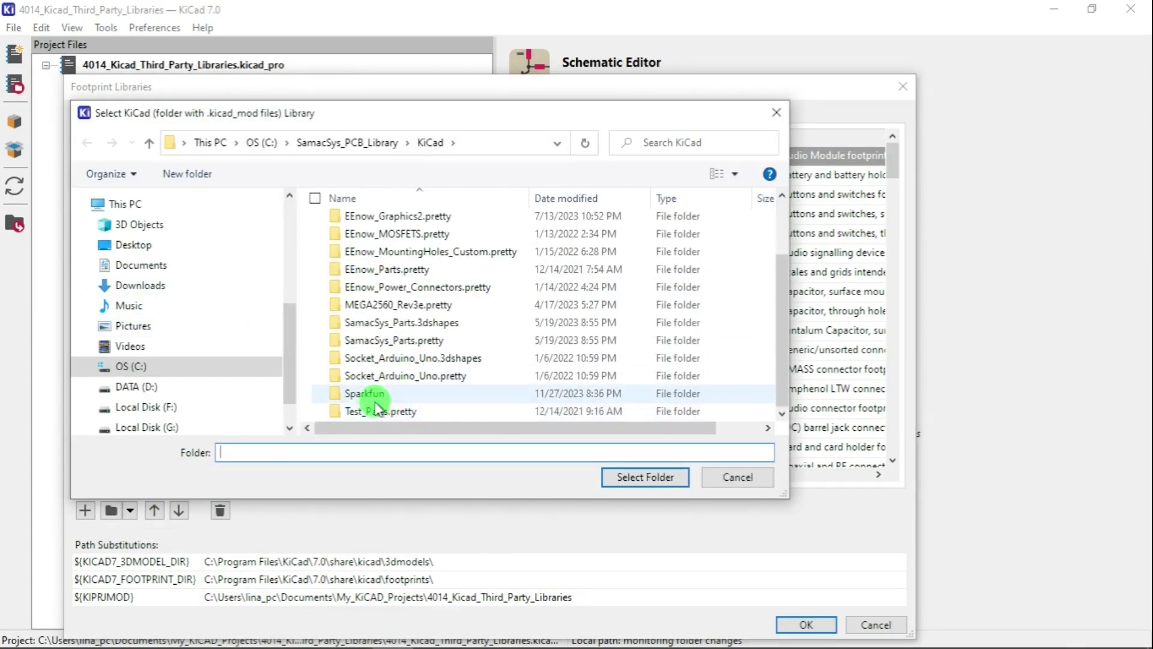
pyautogui.click(372, 397)
pyautogui.doubleClick(369, 397)
pyautogui.doubleClick(363, 235)
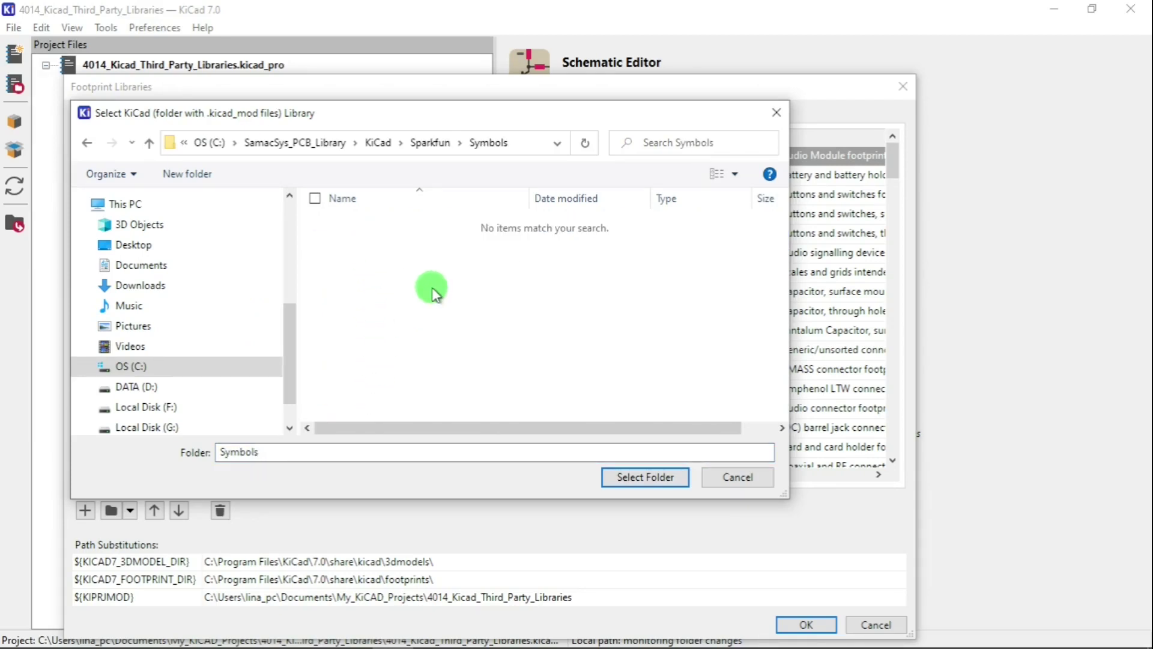
pyautogui.click(429, 147)
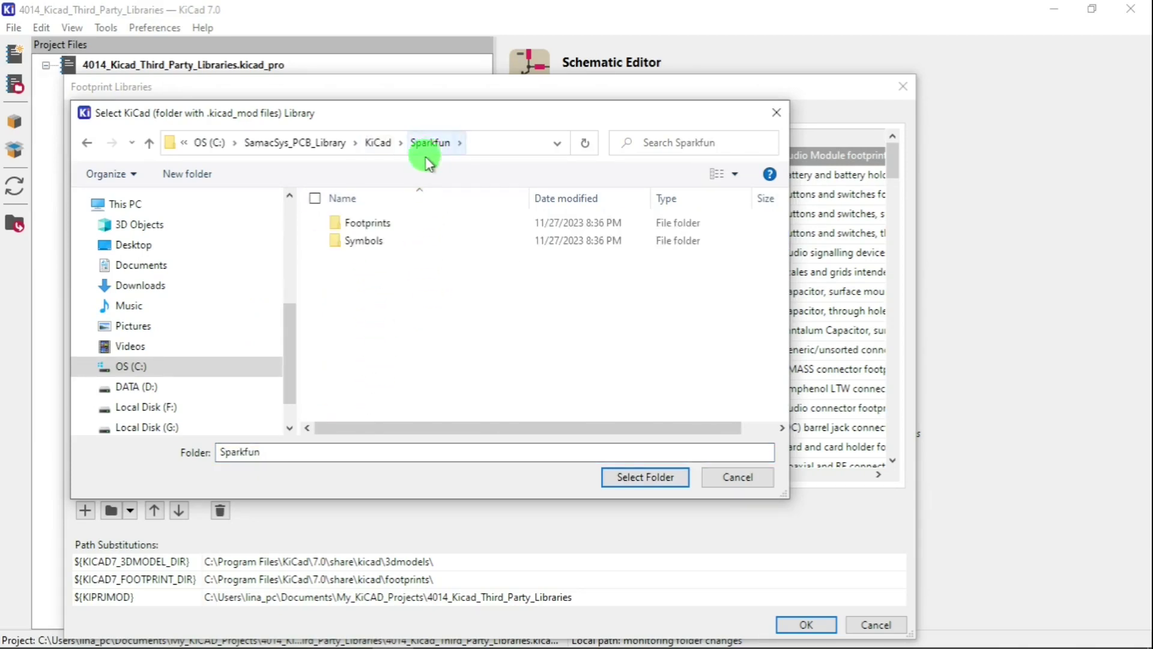
pyautogui.doubleClick(368, 224)
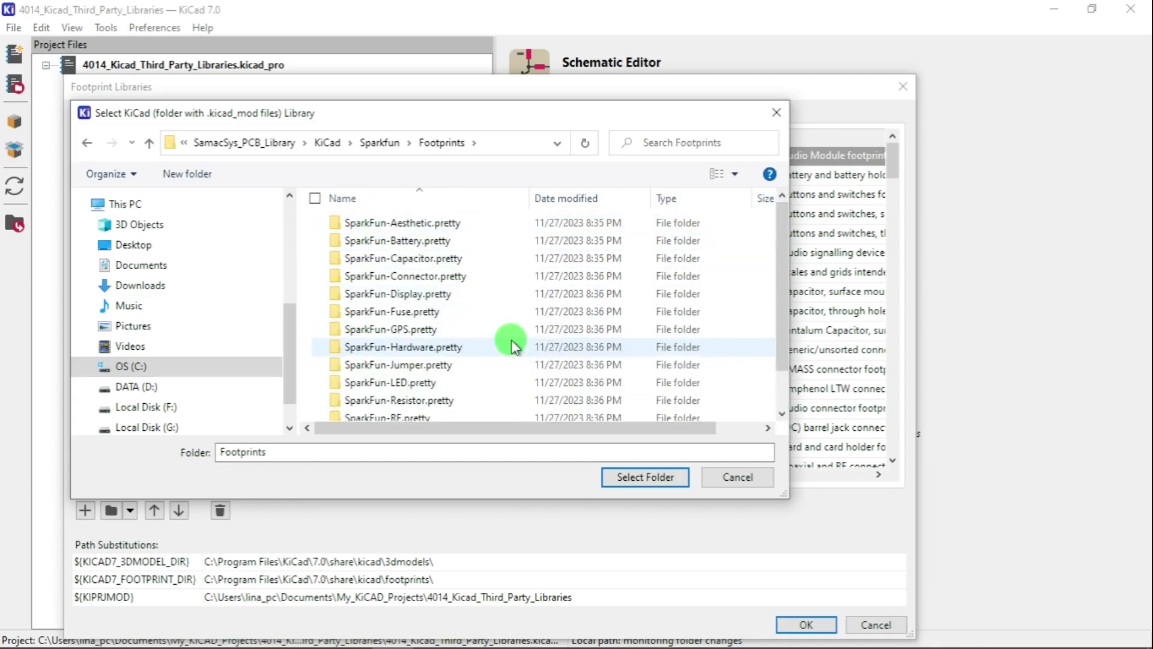
pyautogui.click(420, 310)
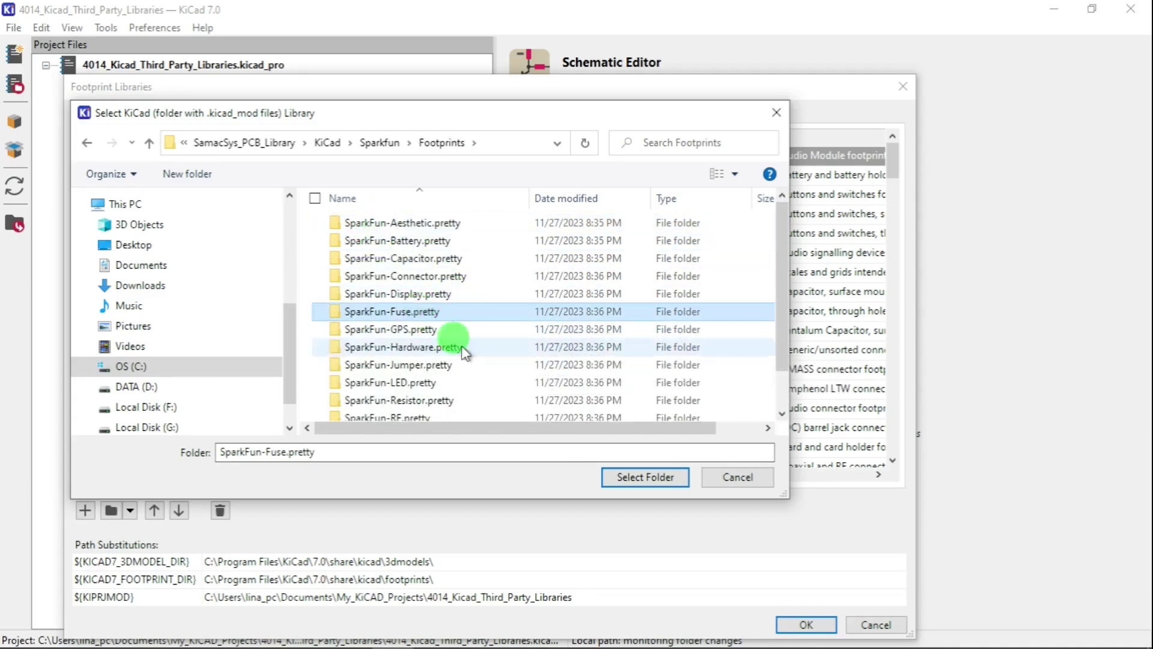
pyautogui.click(656, 479)
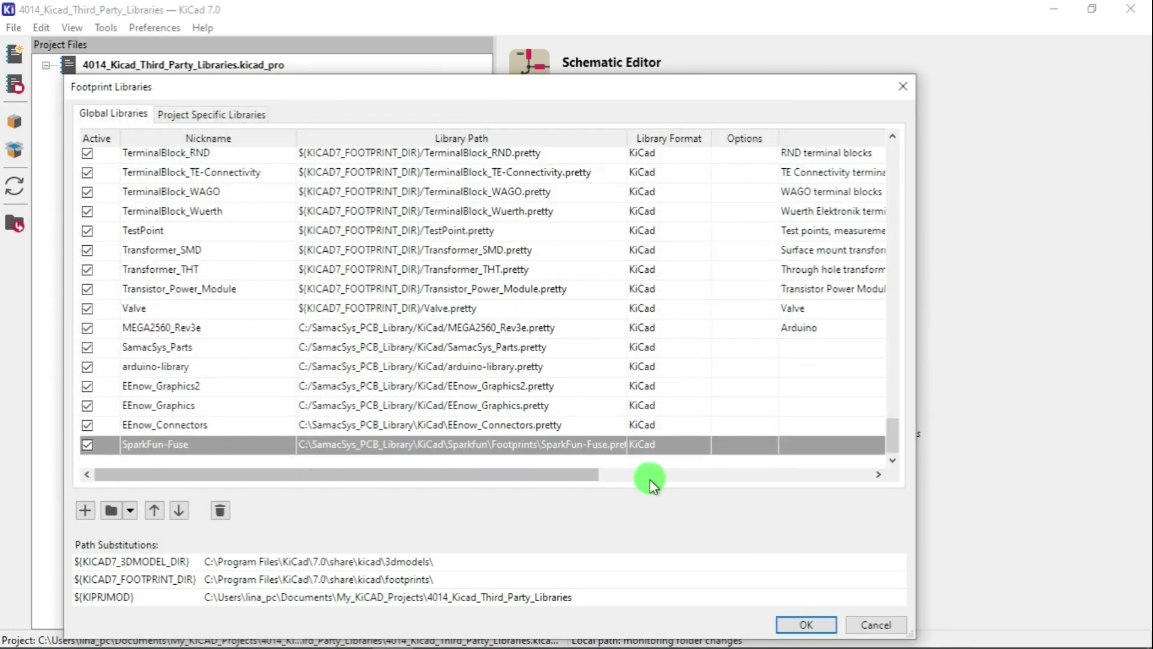
pyautogui.click(805, 624)
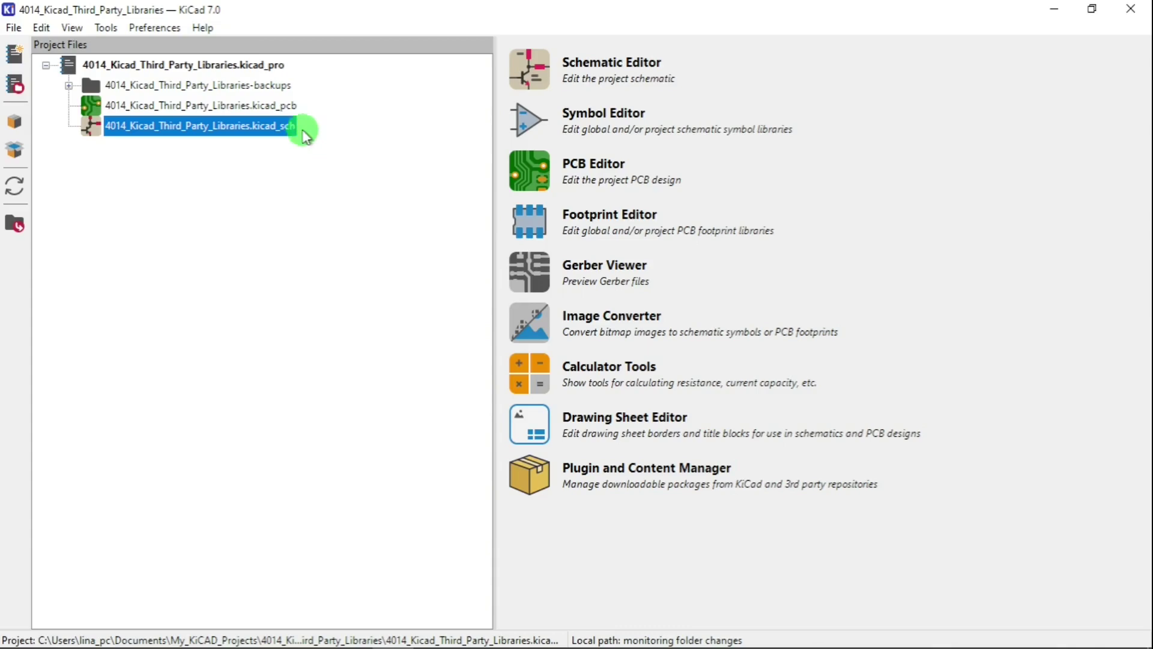
# - Open the project schematic and bring up the Add Symbol chooser
pyautogui.doubleClick(291, 127)
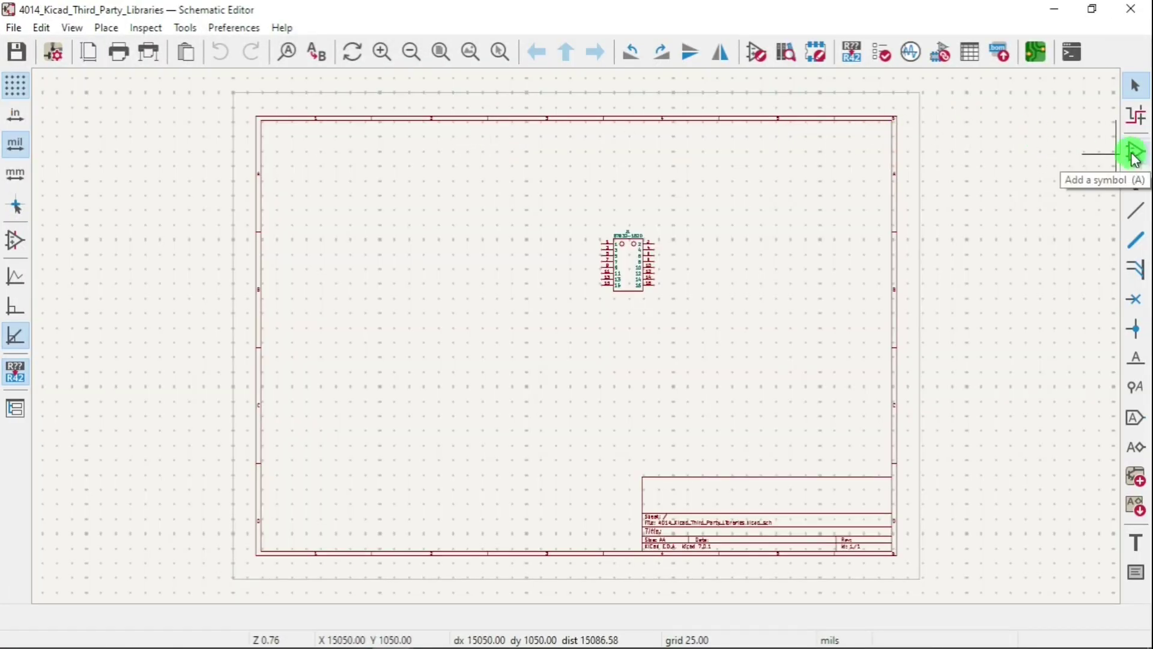
pyautogui.click(1134, 157)
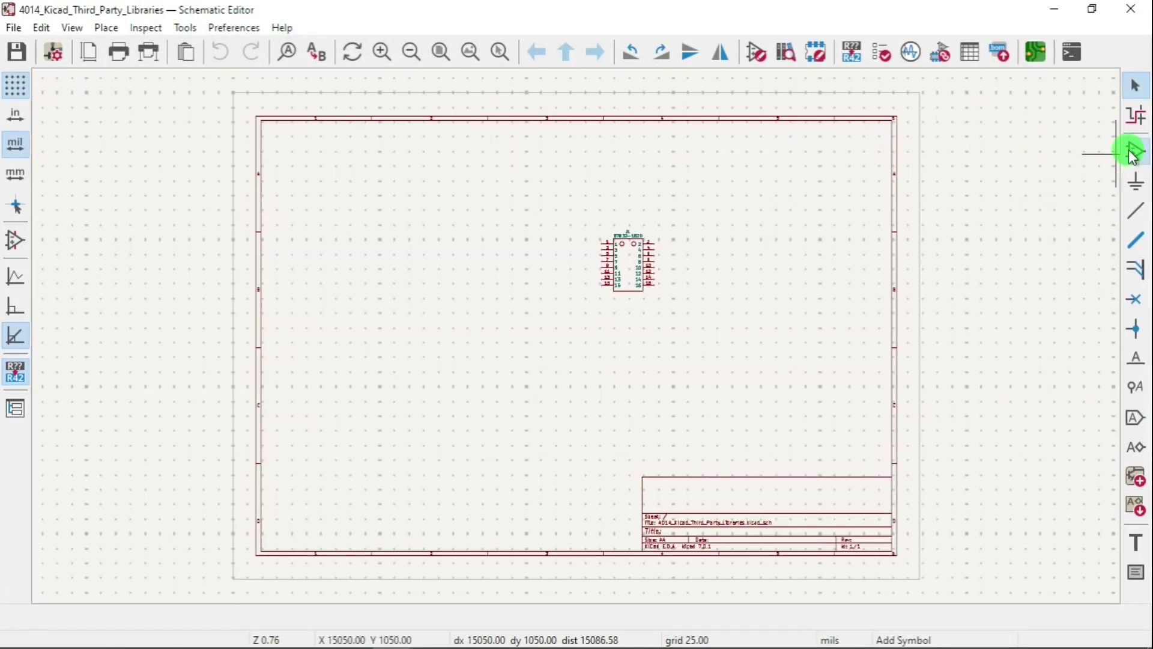
pyautogui.click(232, 200)
# - Find the SparkFun-Fuse library and select its Fuse 6V/0.75A/1.5A symbol
pyautogui.scroll(-7, 187, 270)
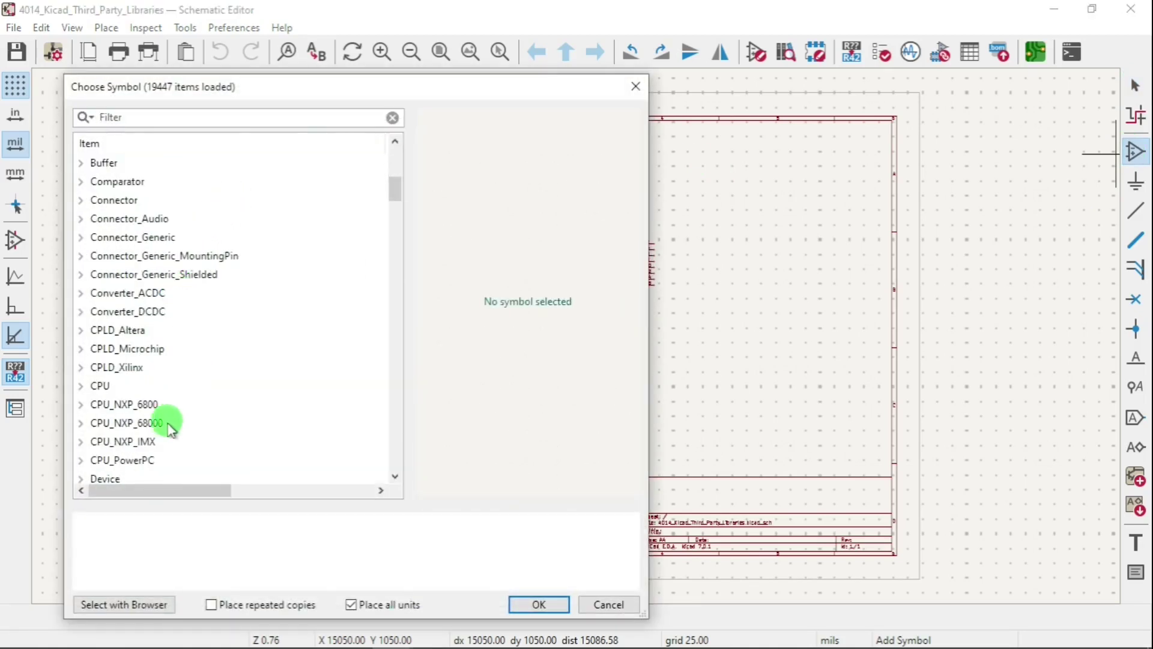
pyautogui.scroll(-13, 201, 389)
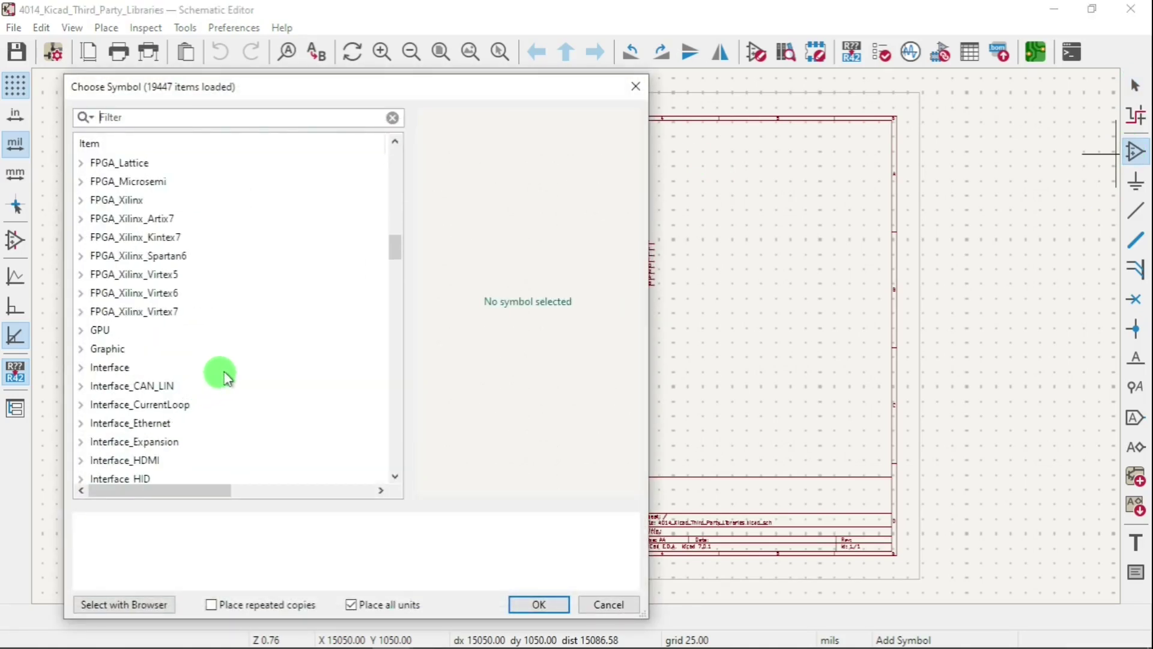
pyautogui.scroll(-7, 228, 375)
pyautogui.scroll(-20, 243, 370)
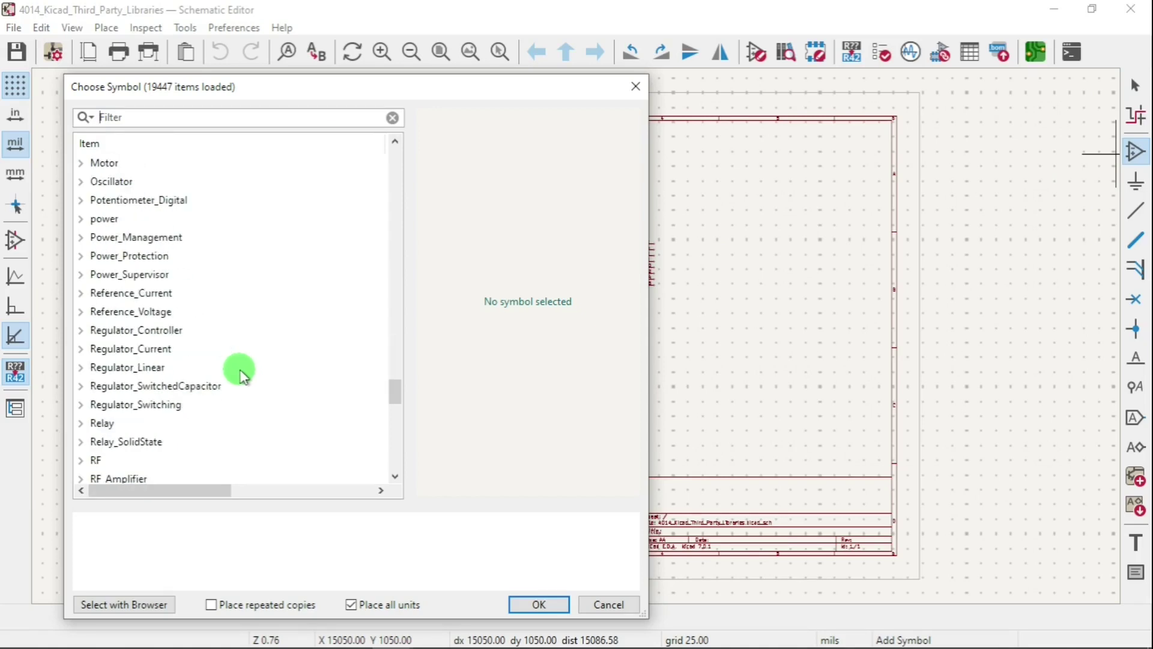
pyautogui.scroll(-6, 243, 376)
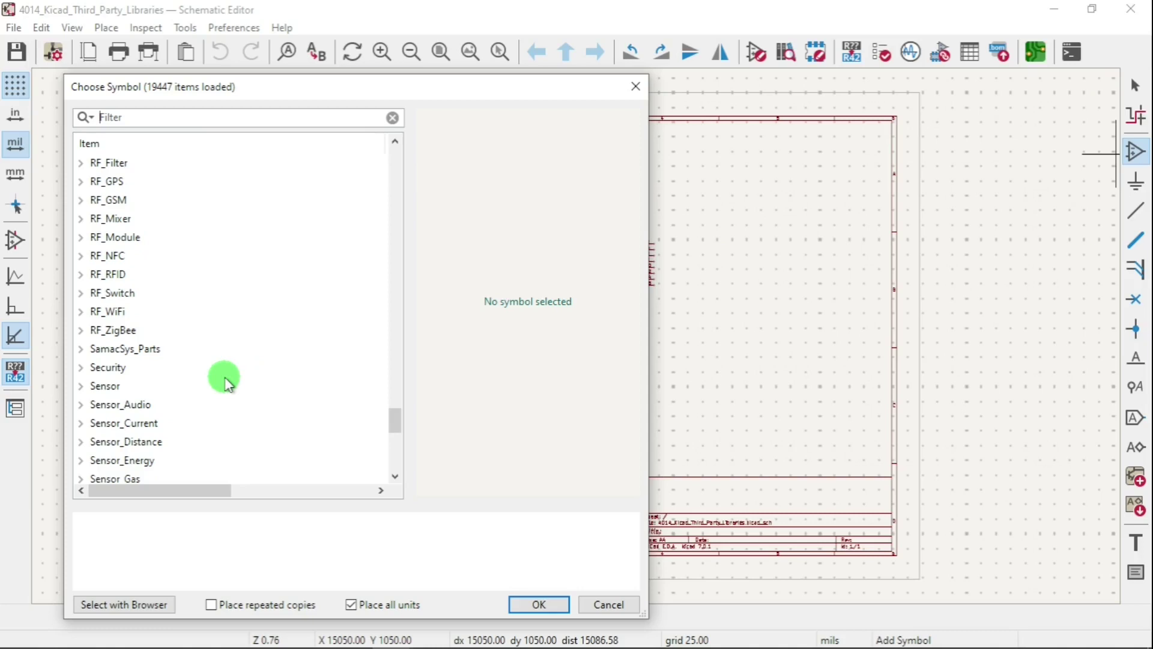
pyautogui.scroll(-7, 227, 382)
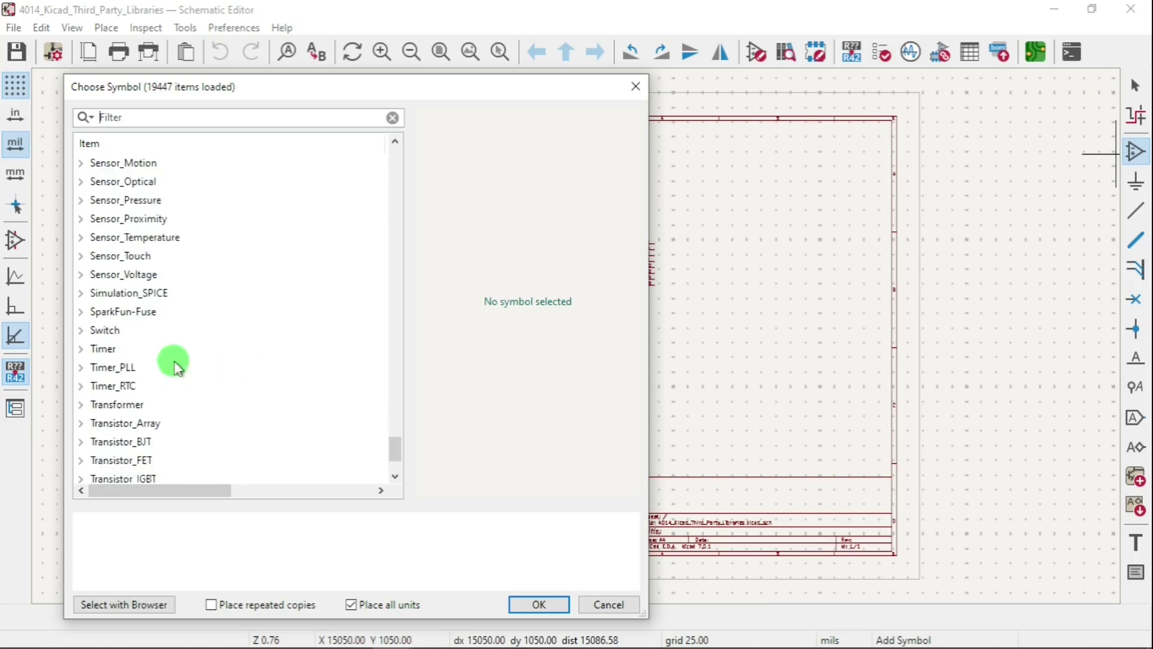
pyautogui.click(124, 317)
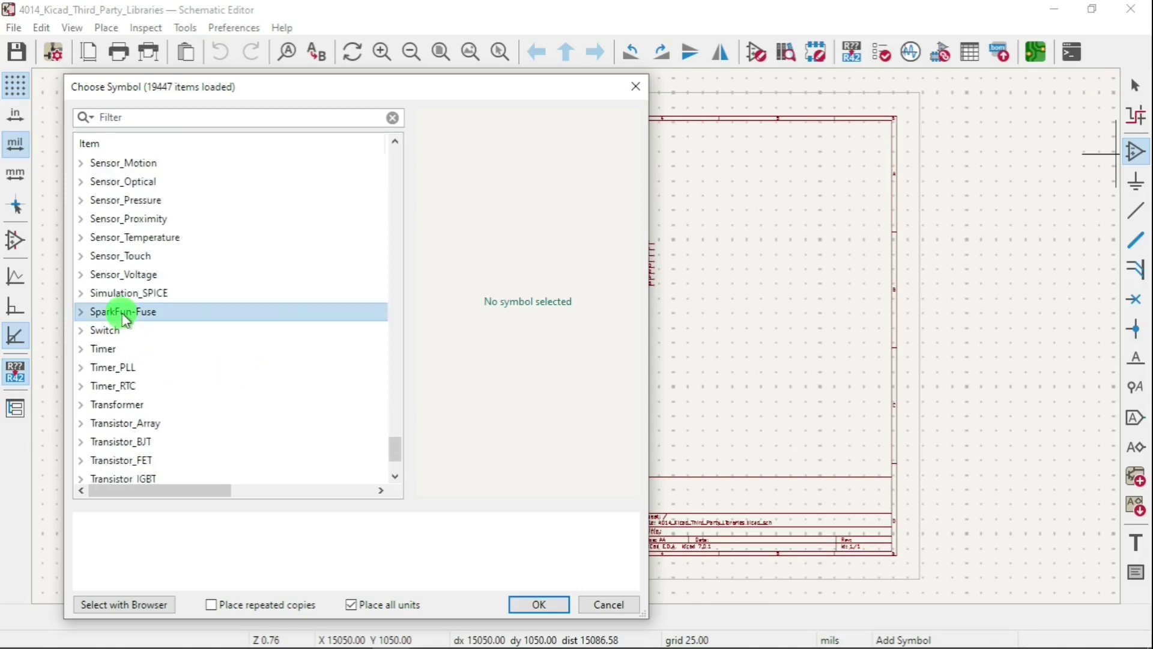
pyautogui.click(83, 311)
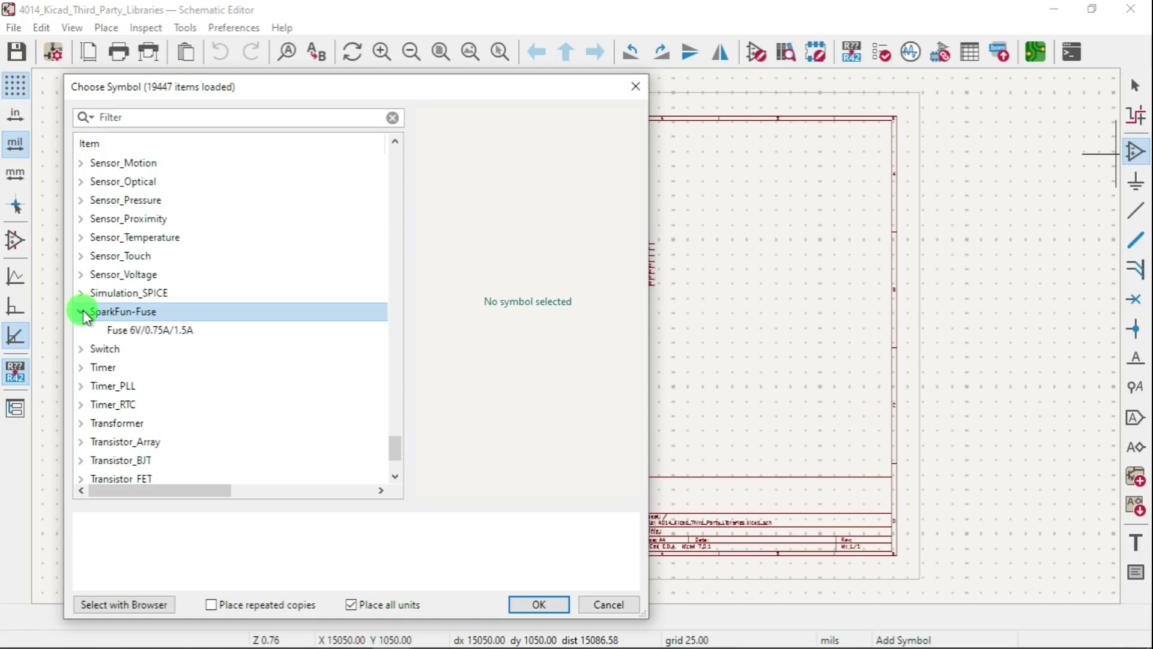
pyautogui.click(150, 332)
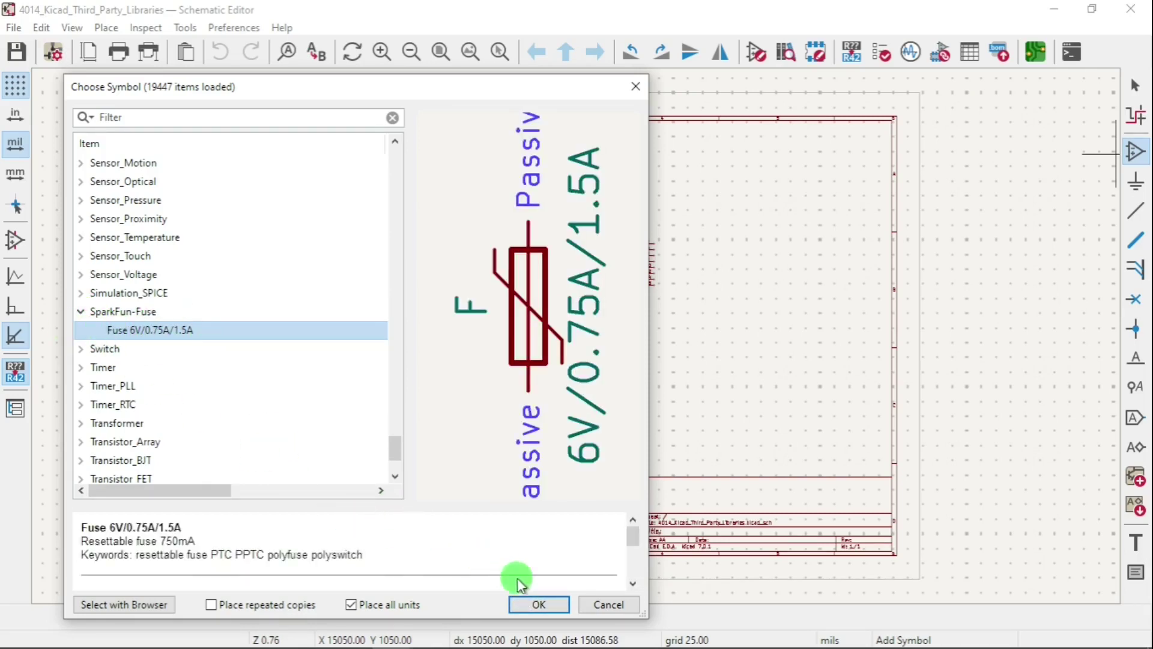
# - Place the fuse on the sheet and rotate it to stand vertically
pyautogui.click(534, 602)
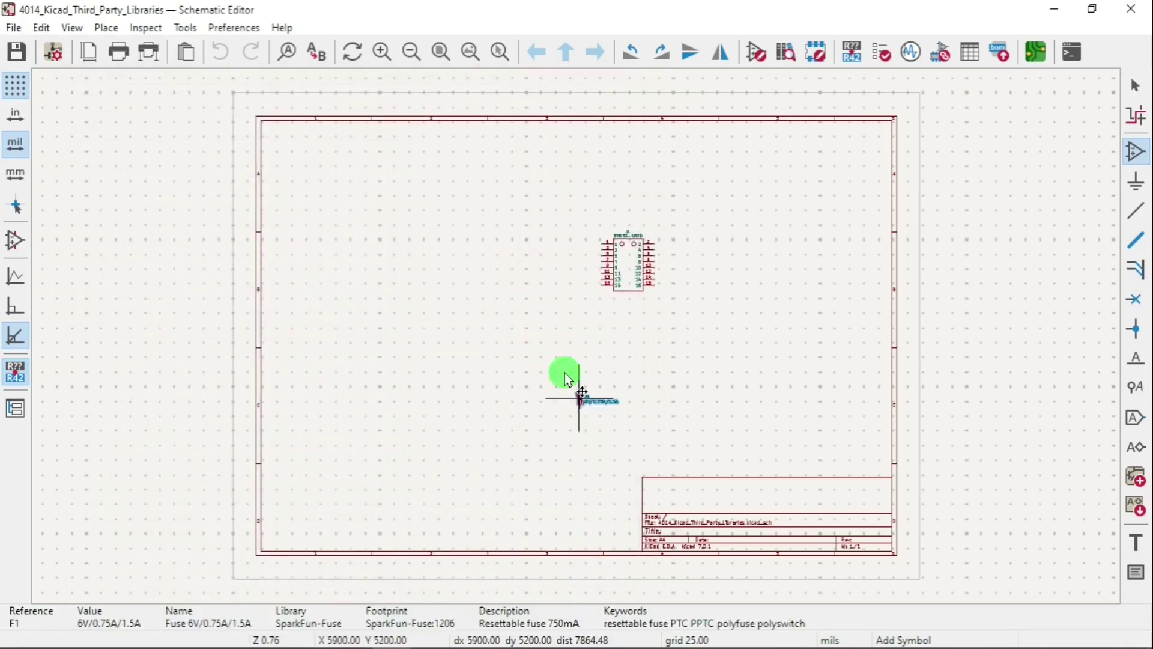
pyautogui.click(438, 250)
pyautogui.press('r')
pyautogui.scroll(5, 456, 265)
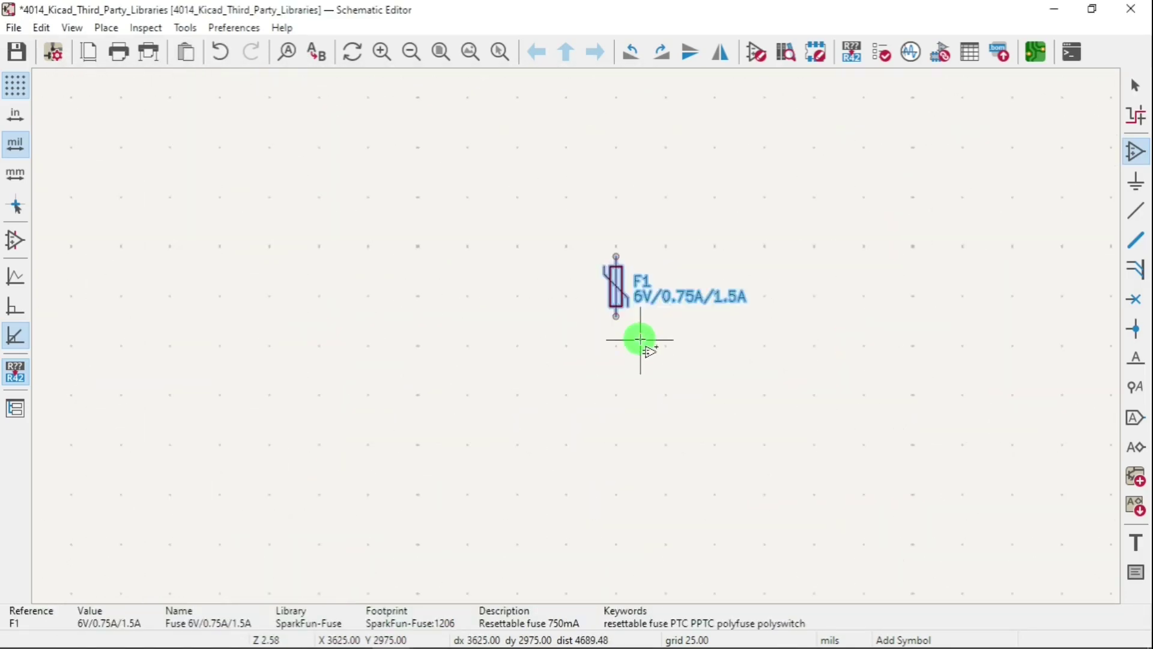
pyautogui.press('Escape')
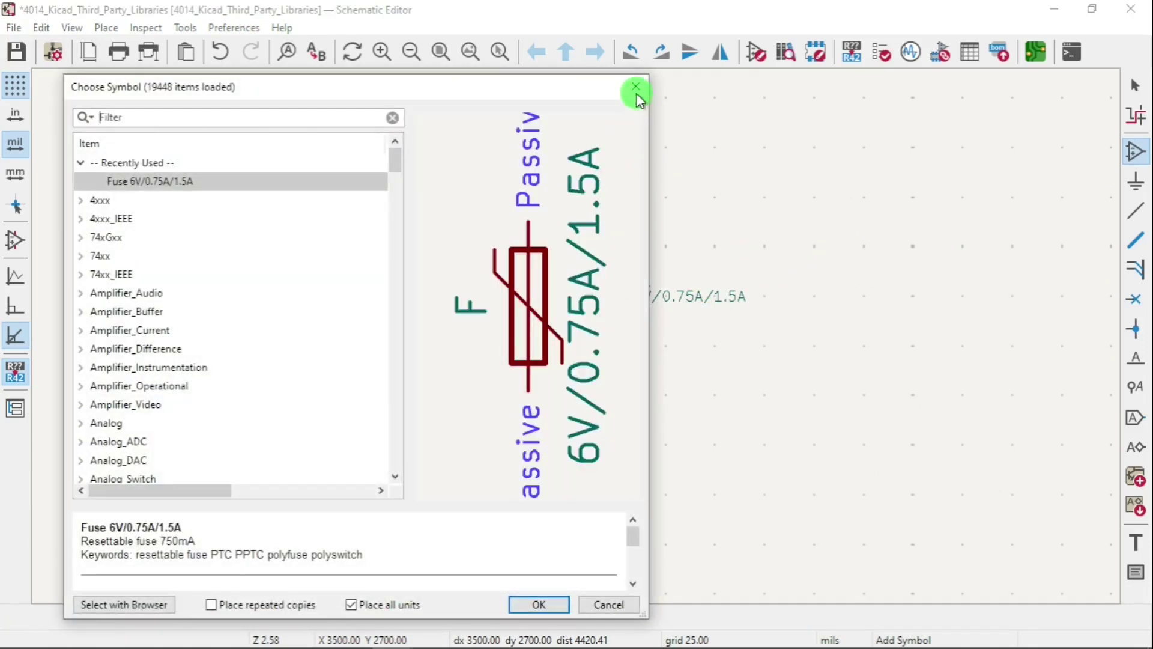
# - Check fuse F1's properties: value 6V/0.75A/1.5A, footprint SparkFun-Fuse:1206
pyautogui.click(637, 91)
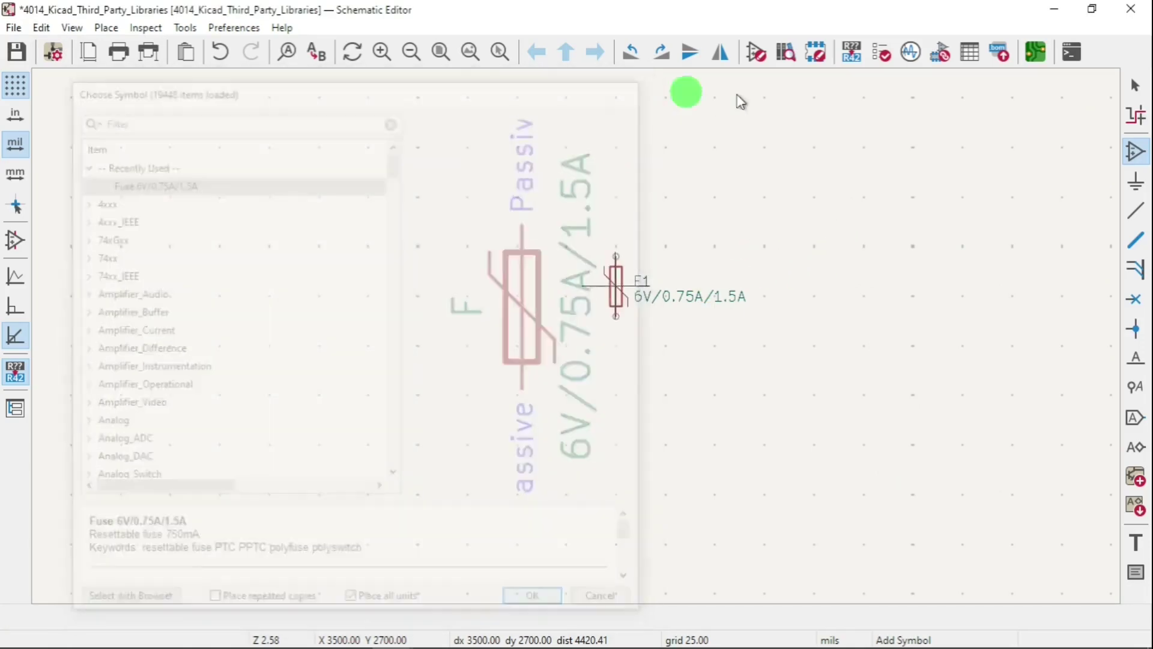
pyautogui.click(1137, 88)
pyautogui.doubleClick(617, 292)
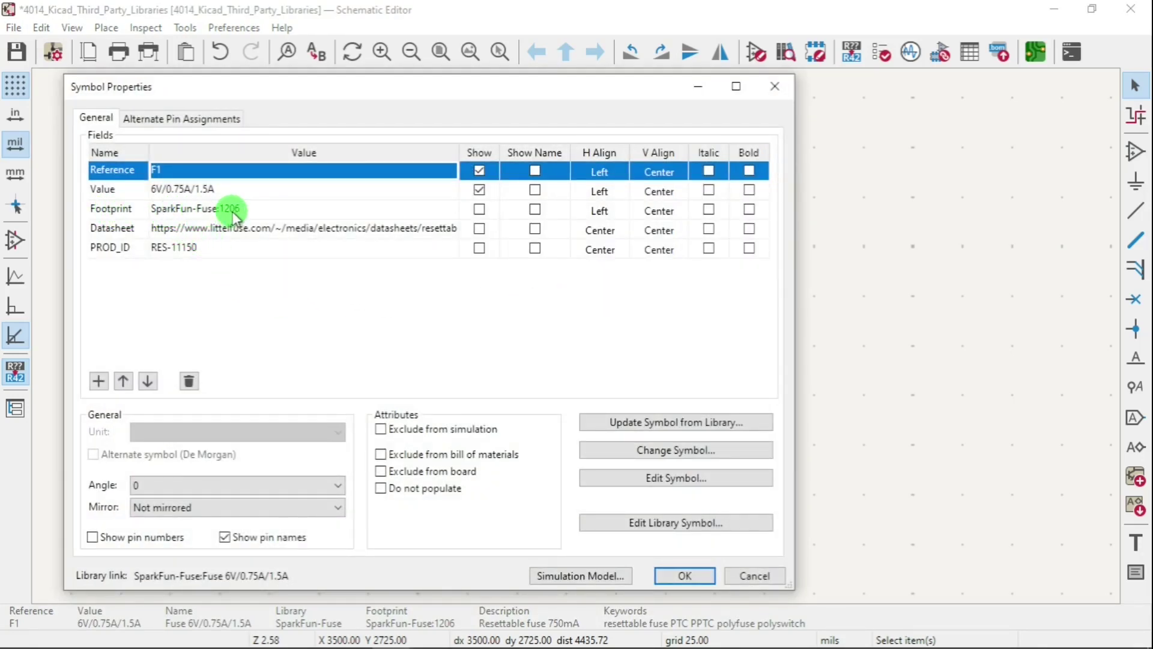
pyautogui.click(777, 86)
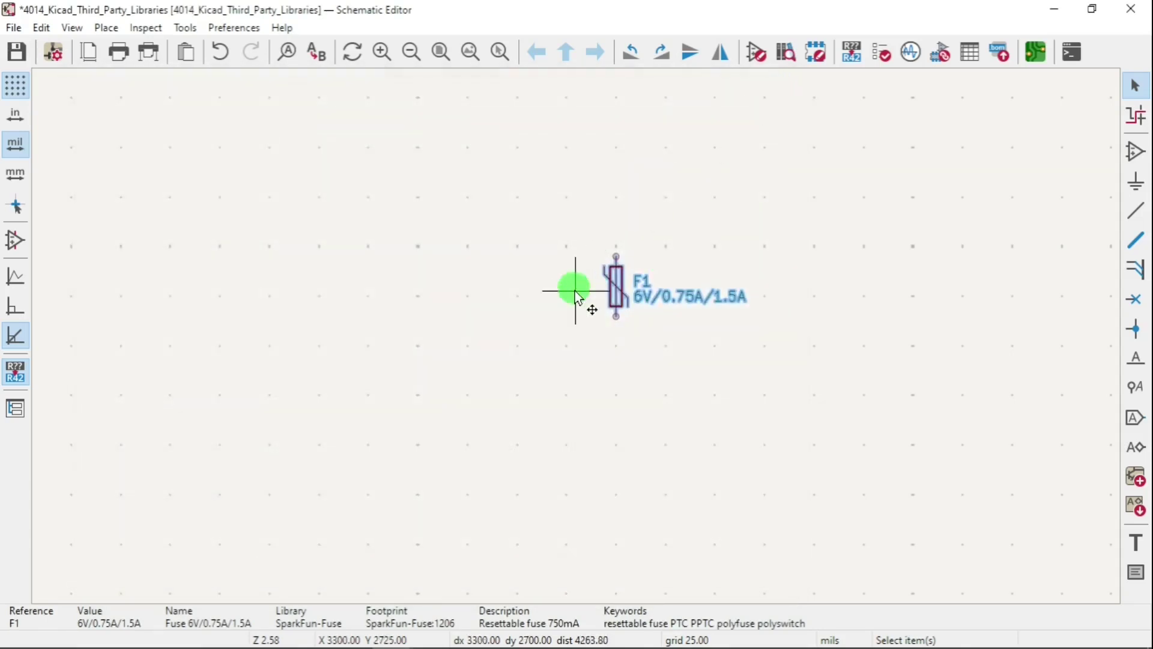
# - Open the PCB Editor and update the board from the schematic, adding F1 (SparkFun-Fuse:1206)
pyautogui.click(1038, 56)
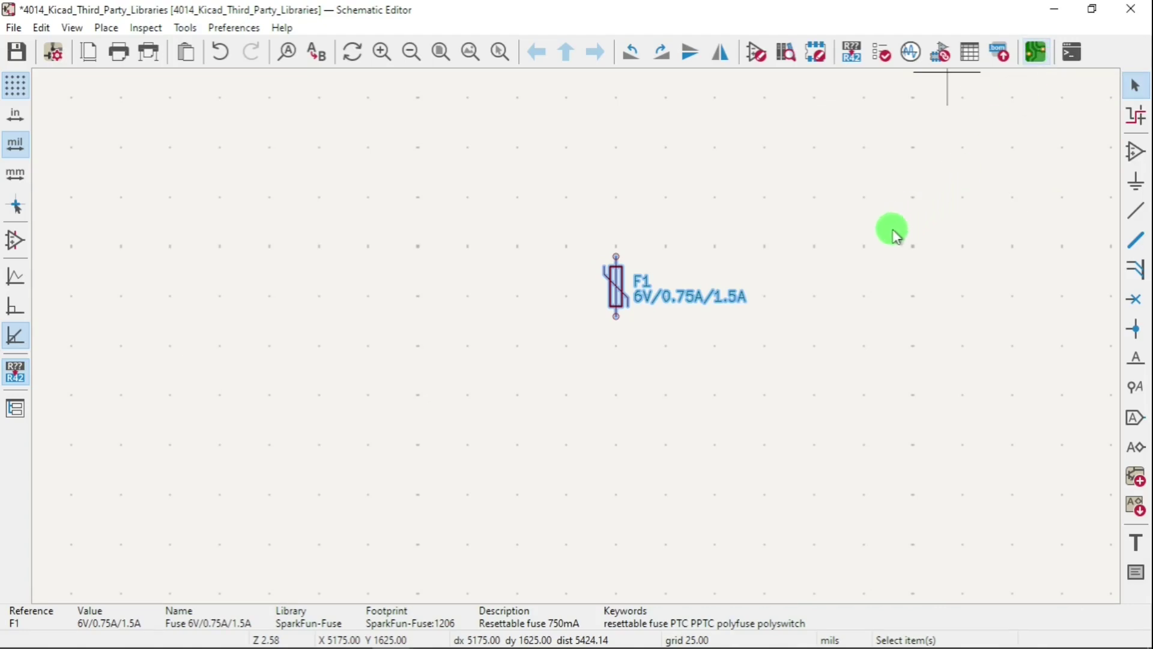
pyautogui.click(1039, 54)
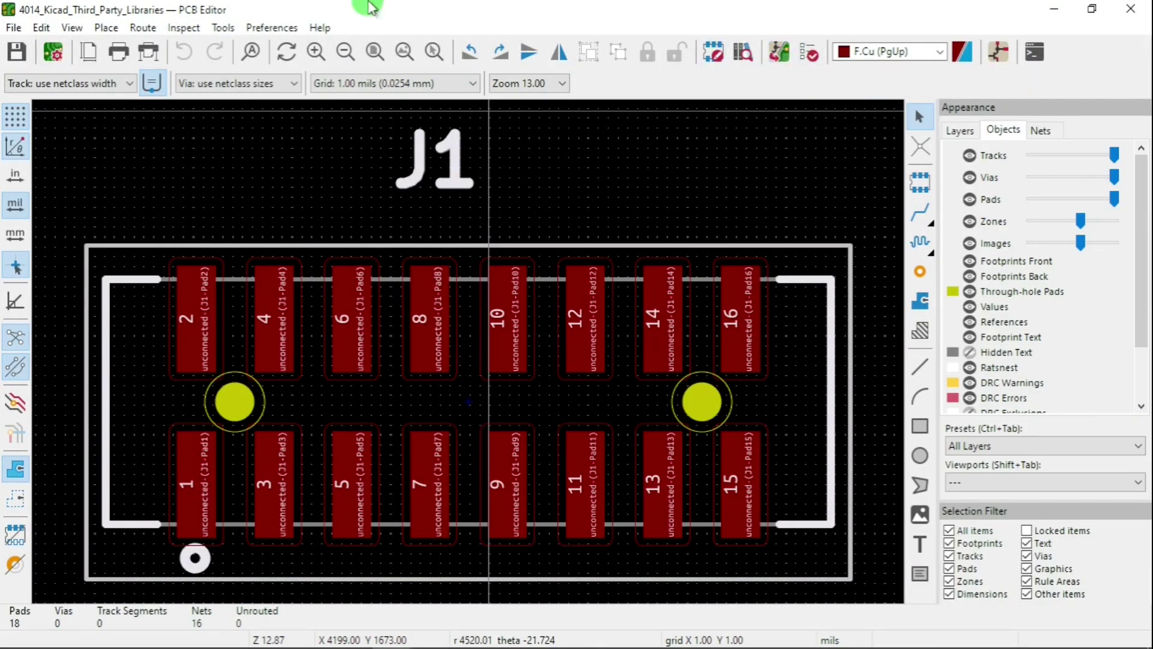
pyautogui.click(223, 28)
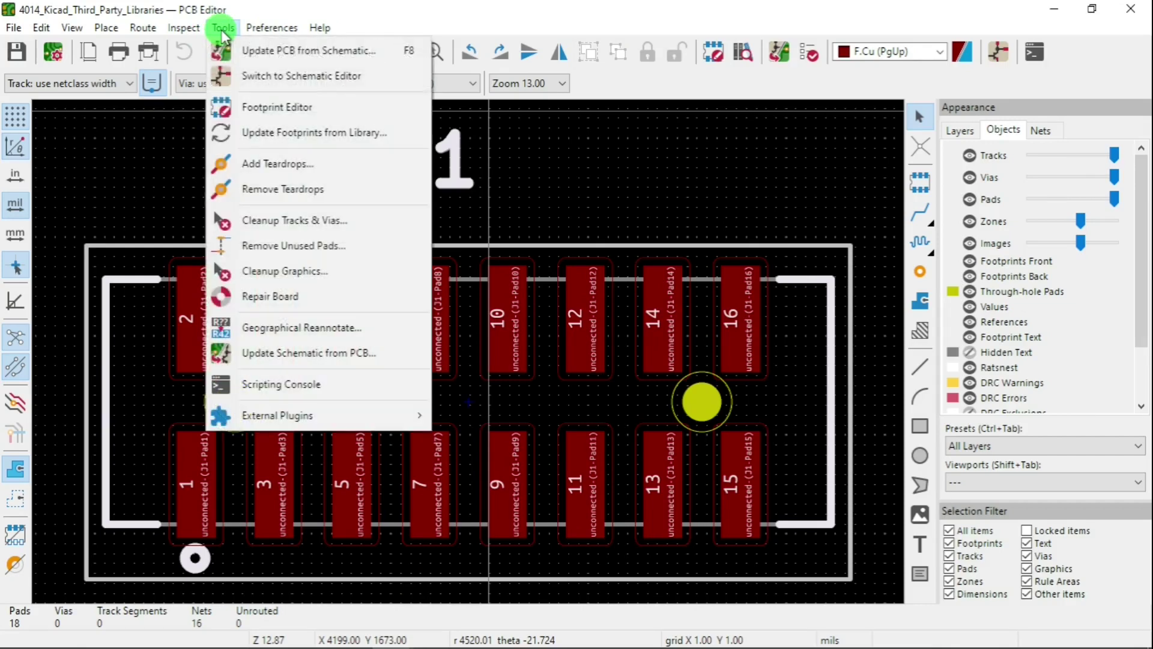
pyautogui.click(253, 53)
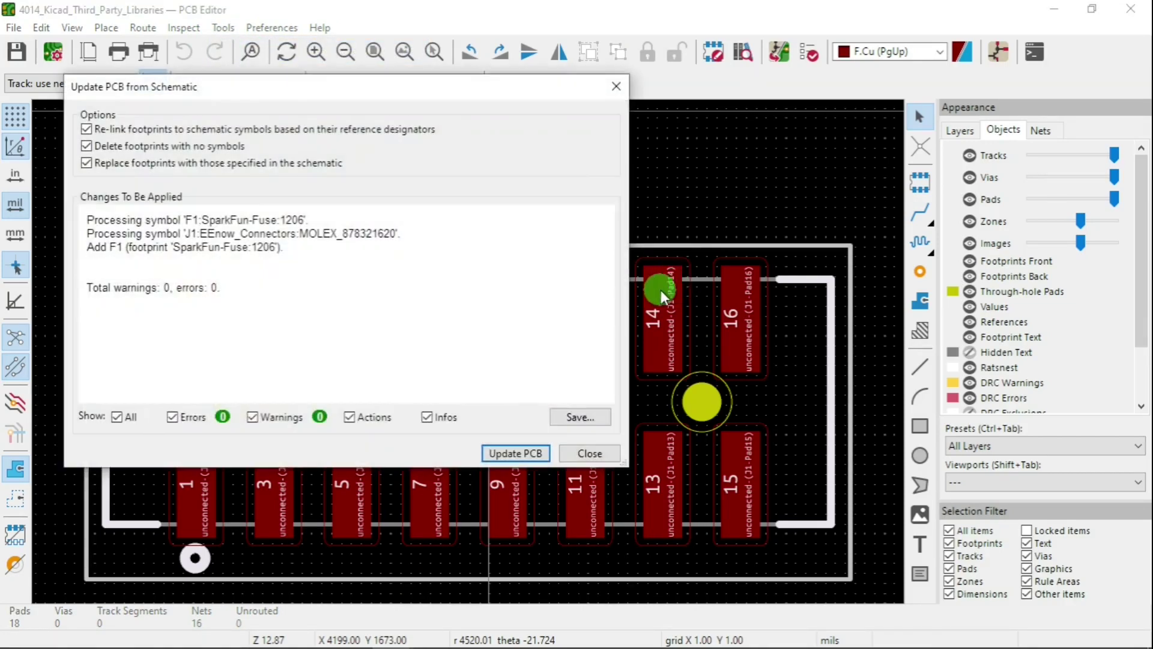
pyautogui.click(517, 453)
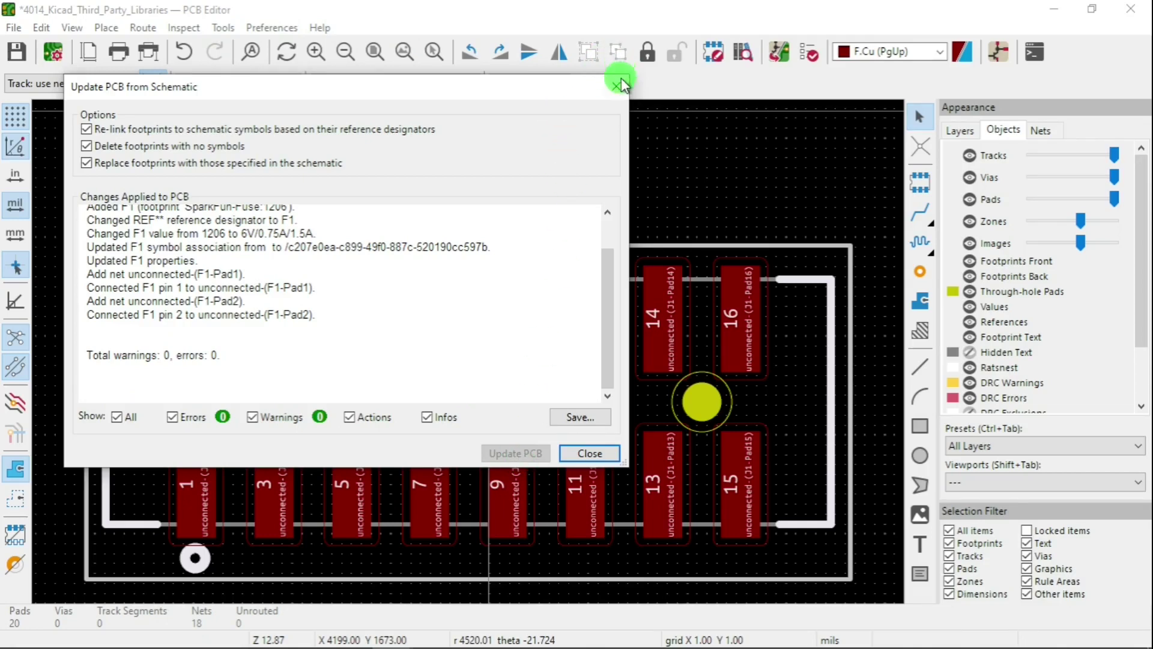
# - Close the update report and place fuse F1 just above and right of J1
pyautogui.click(588, 453)
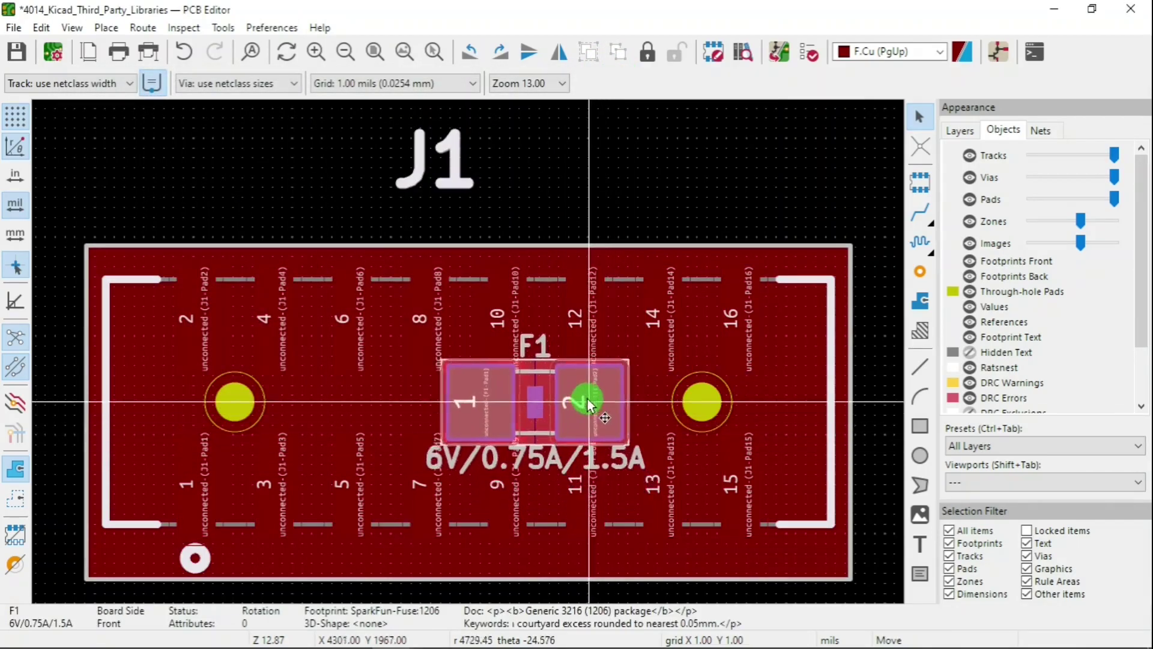
pyautogui.scroll(-5, 601, 300)
pyautogui.click(727, 232)
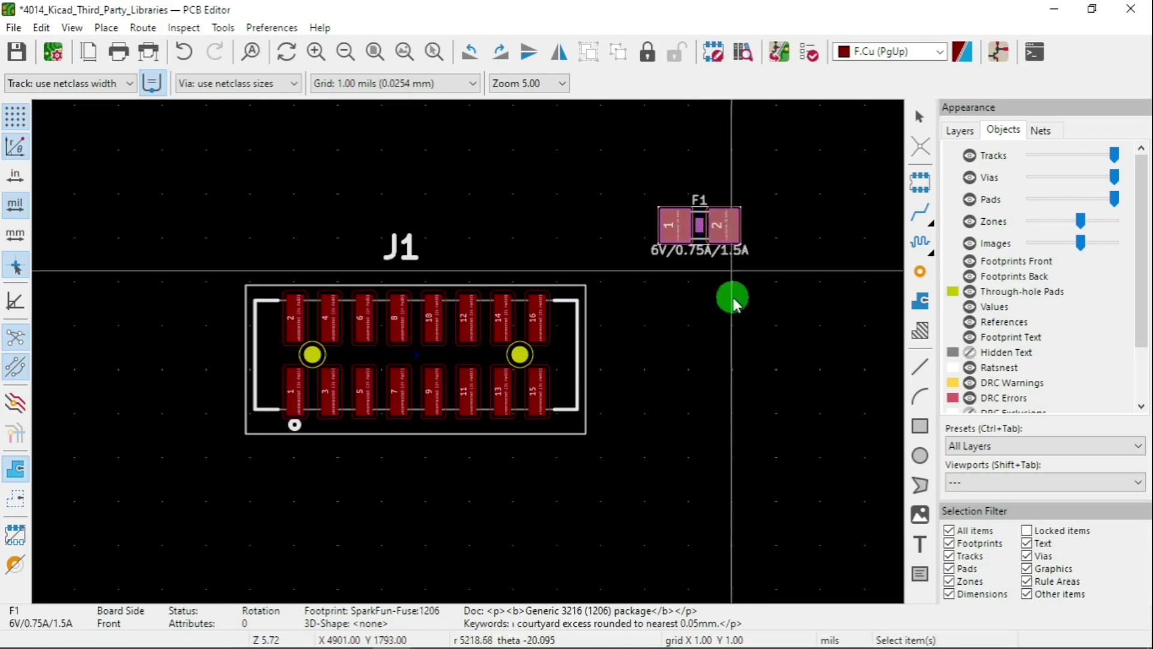
# - Switch the Appearance panel to the board Layers list to reach Edge.Cuts
pyautogui.scroll(2, 731, 378)
pyautogui.scroll(-2, 467, 352)
pyautogui.scroll(3, 469, 348)
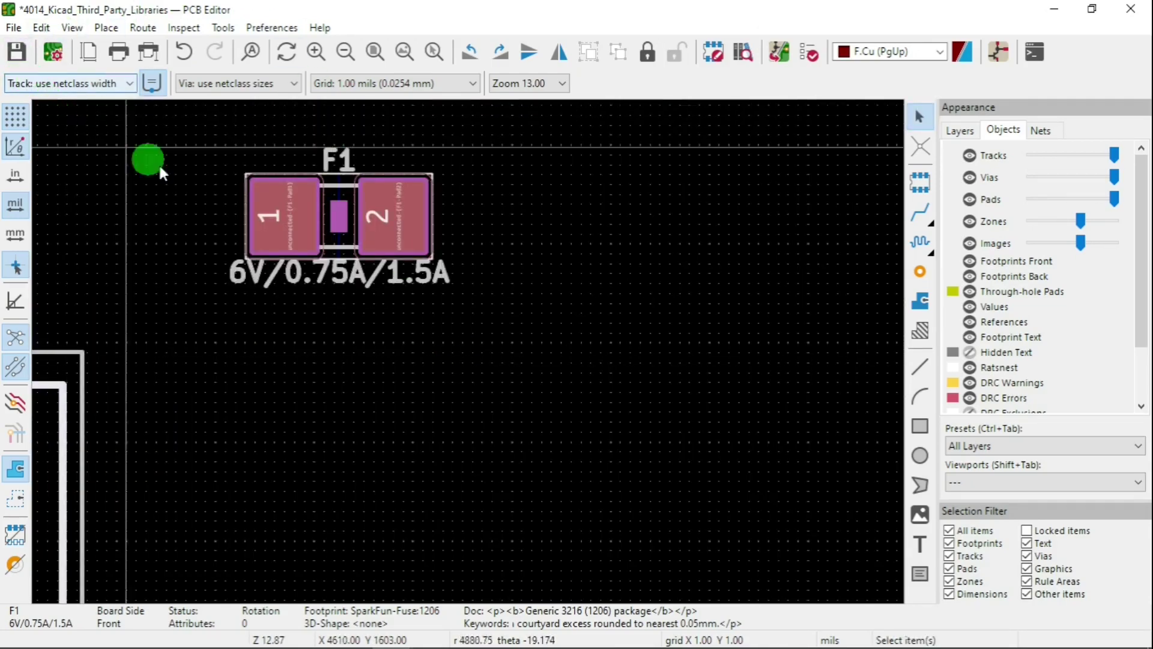
pyautogui.scroll(-4, 546, 394)
pyautogui.scroll(-2, 466, 351)
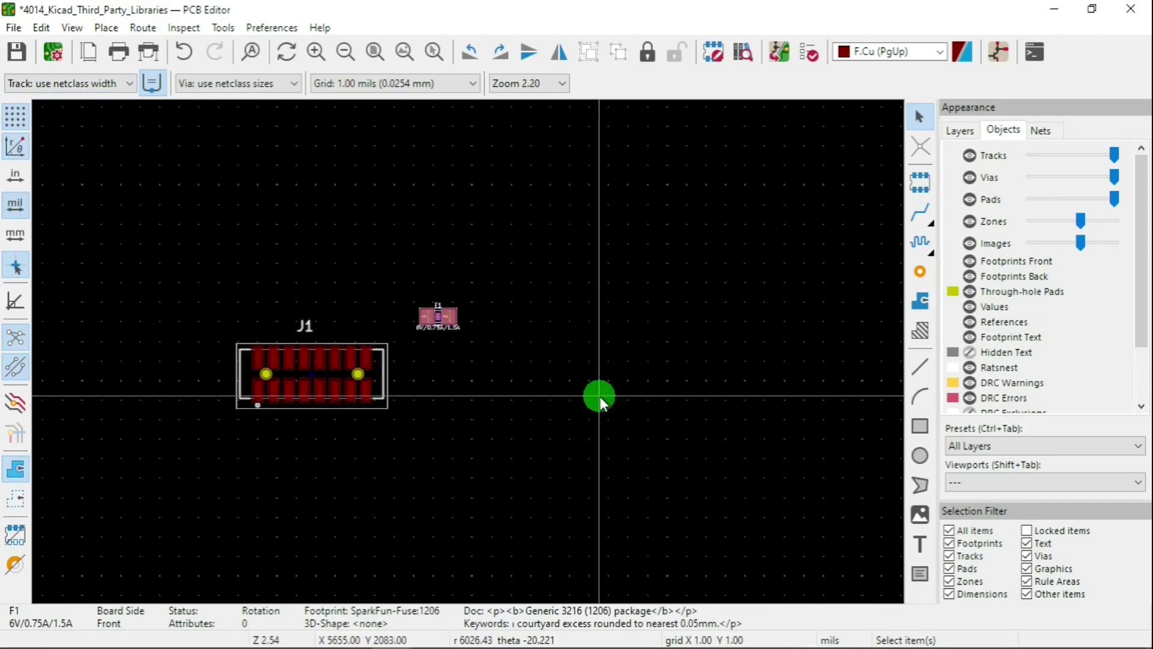
pyautogui.scroll(2, 838, 424)
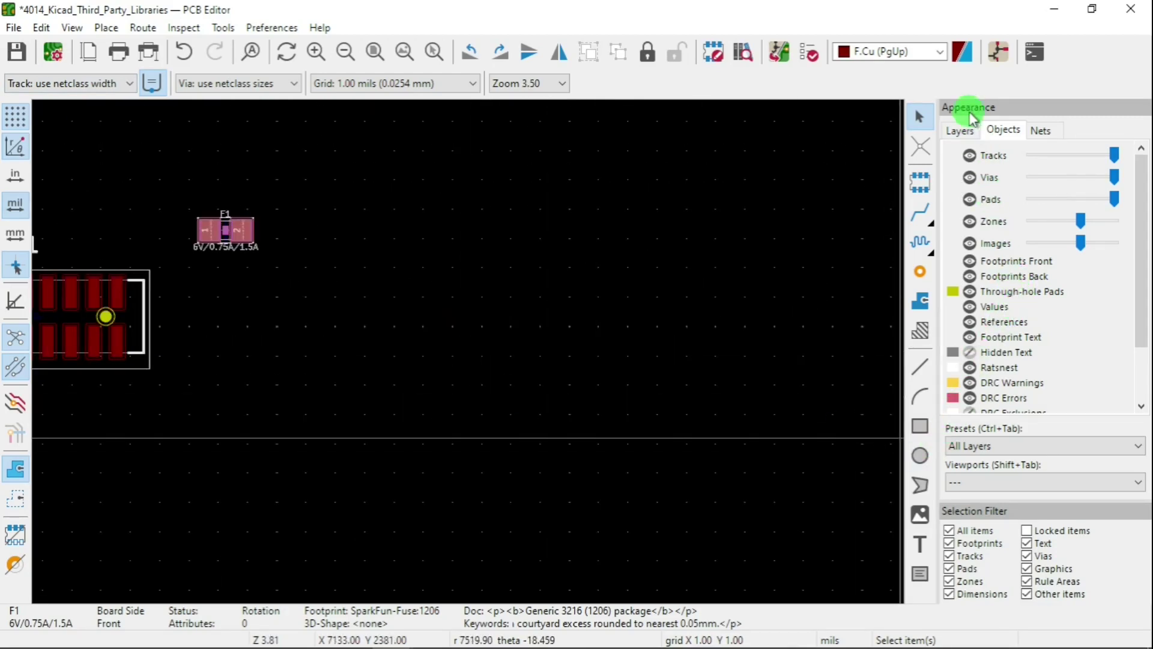
pyautogui.click(960, 132)
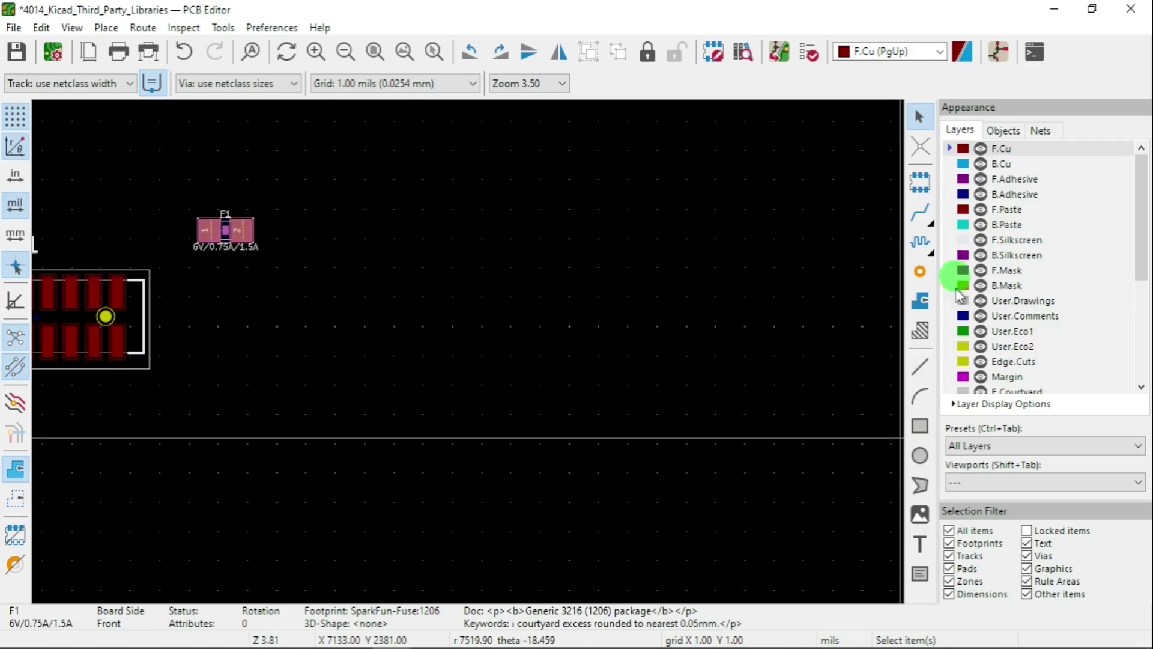
pyautogui.scroll(-1, 1065, 328)
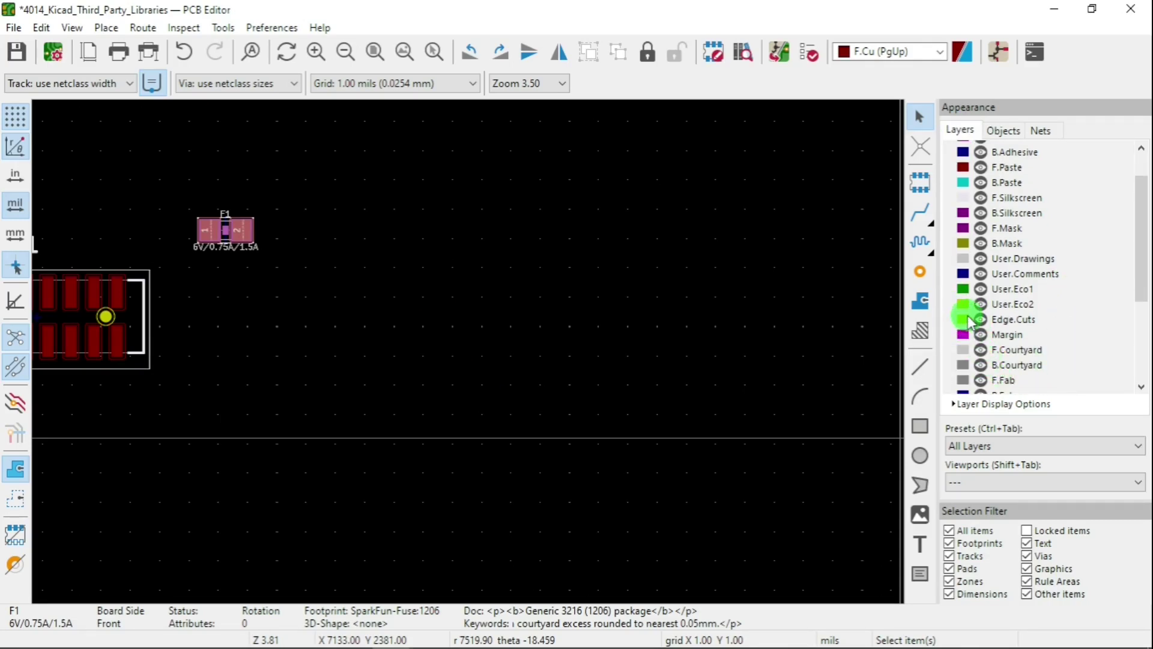
# - Draw a rectangular Edge.Cuts outline enclosing J1 and F1, then save the board
pyautogui.click(963, 320)
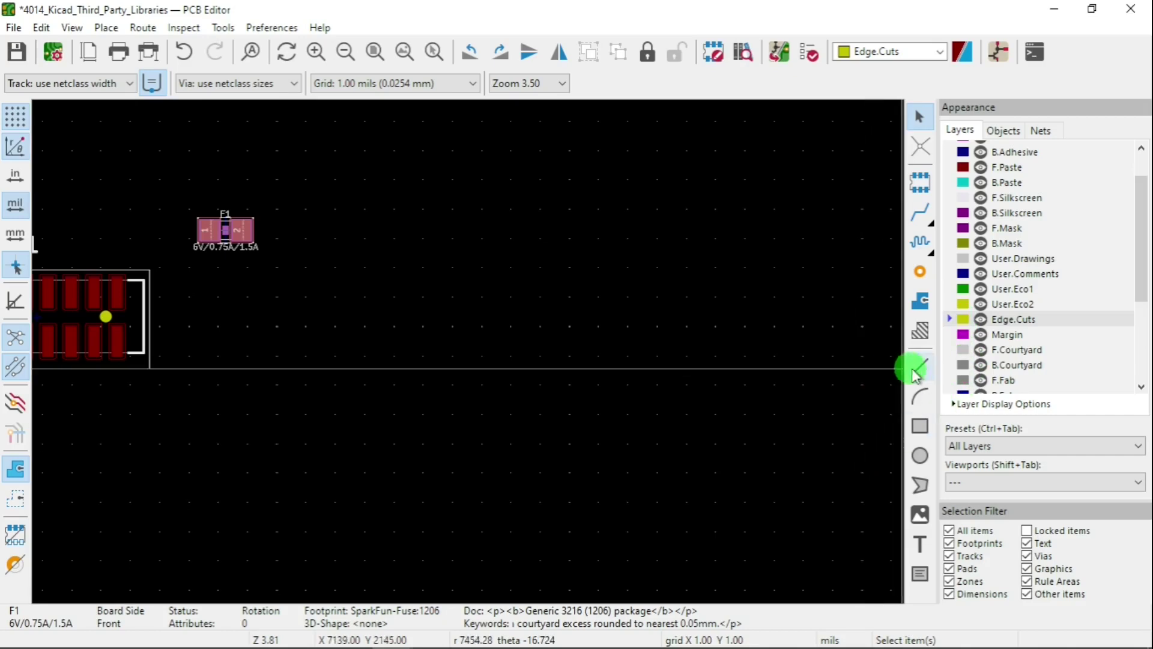
pyautogui.click(920, 426)
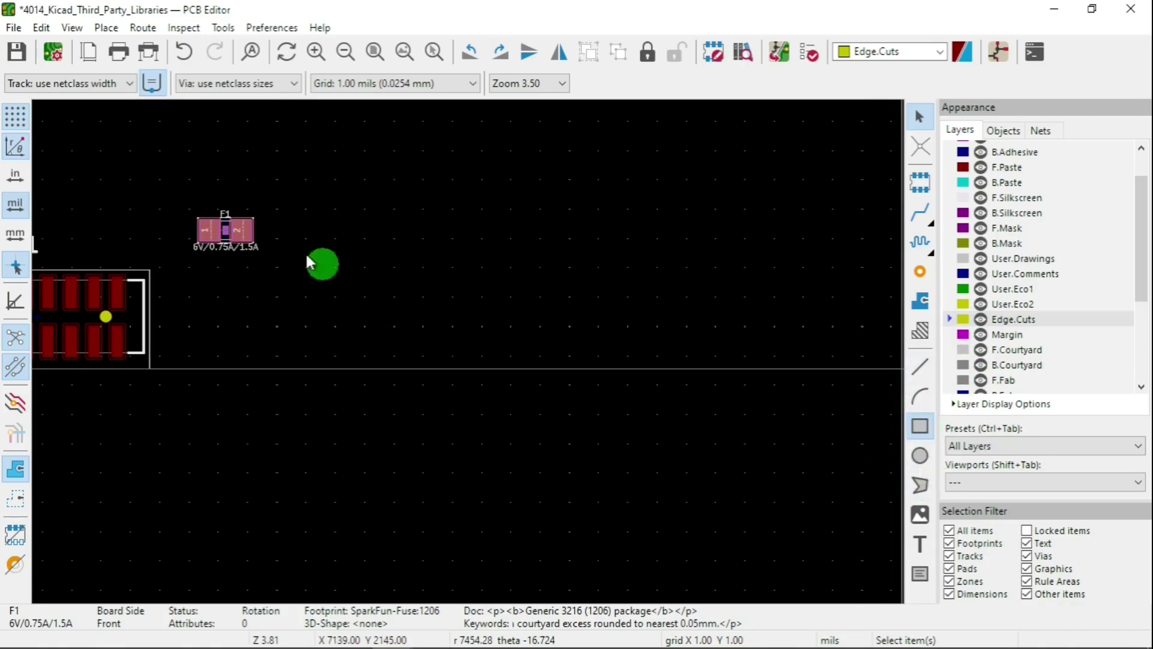
pyautogui.scroll(-2, 237, 255)
pyautogui.click(920, 427)
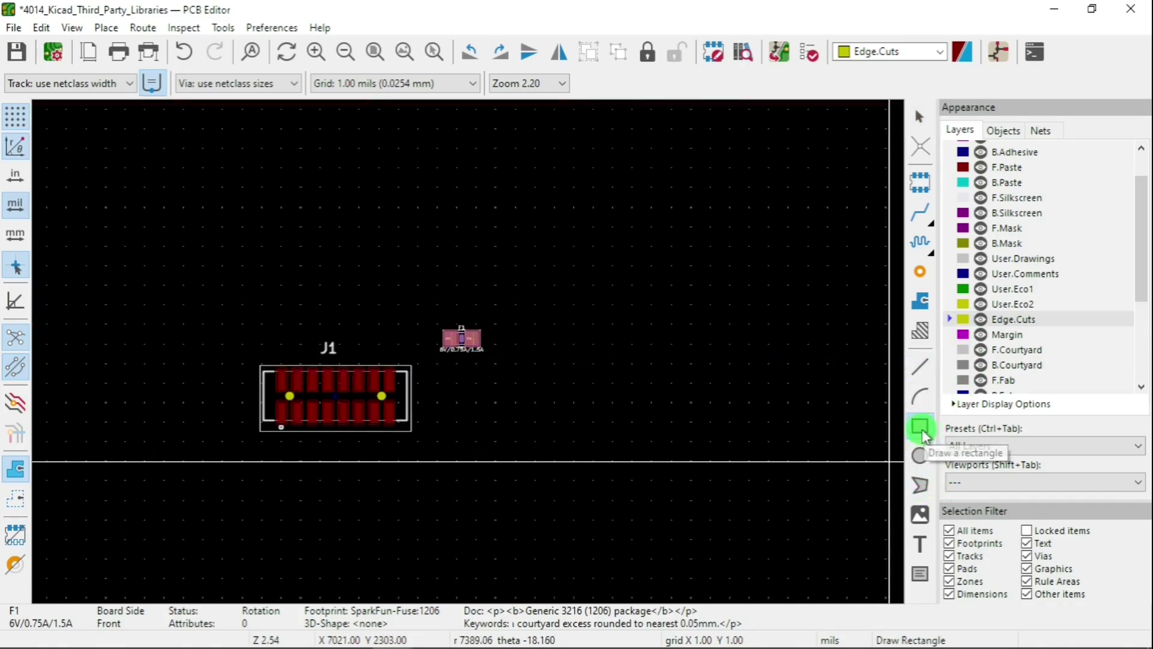
pyautogui.click(132, 240)
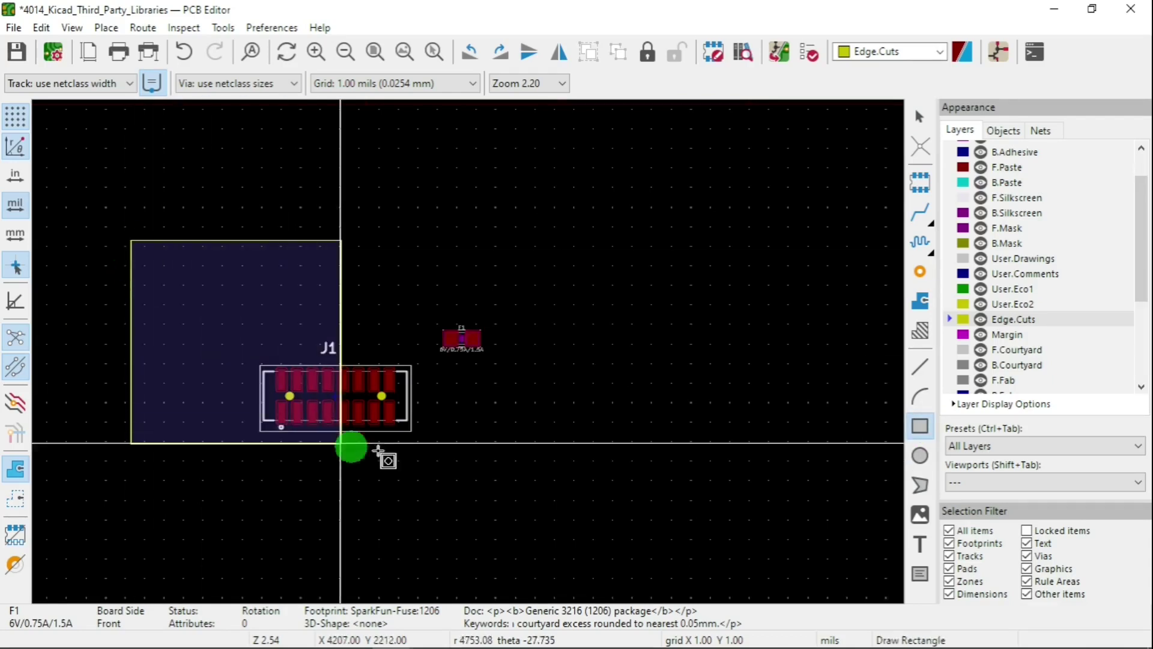
pyautogui.click(608, 523)
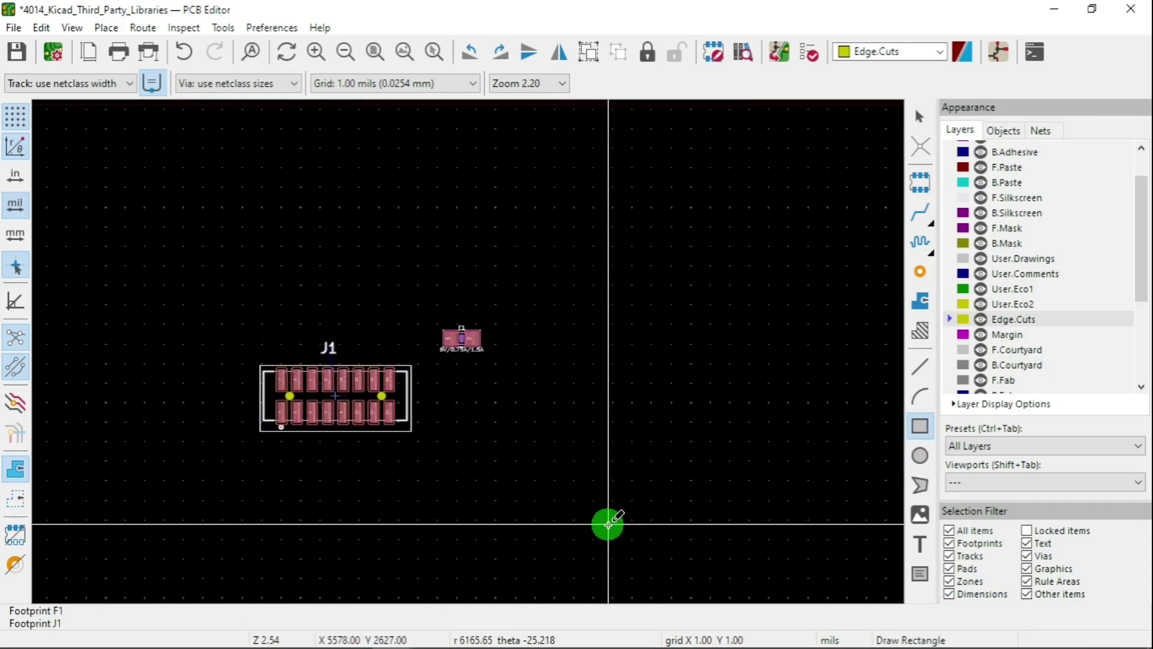
pyautogui.click(609, 523)
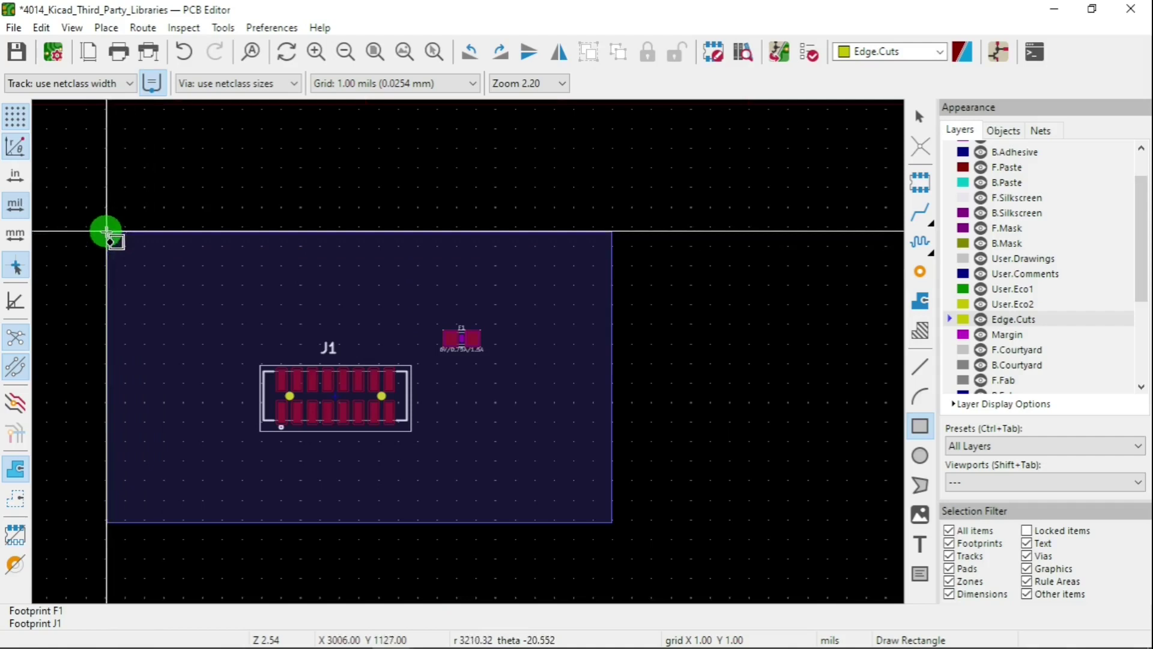
pyautogui.press('Escape')
pyautogui.click(114, 217)
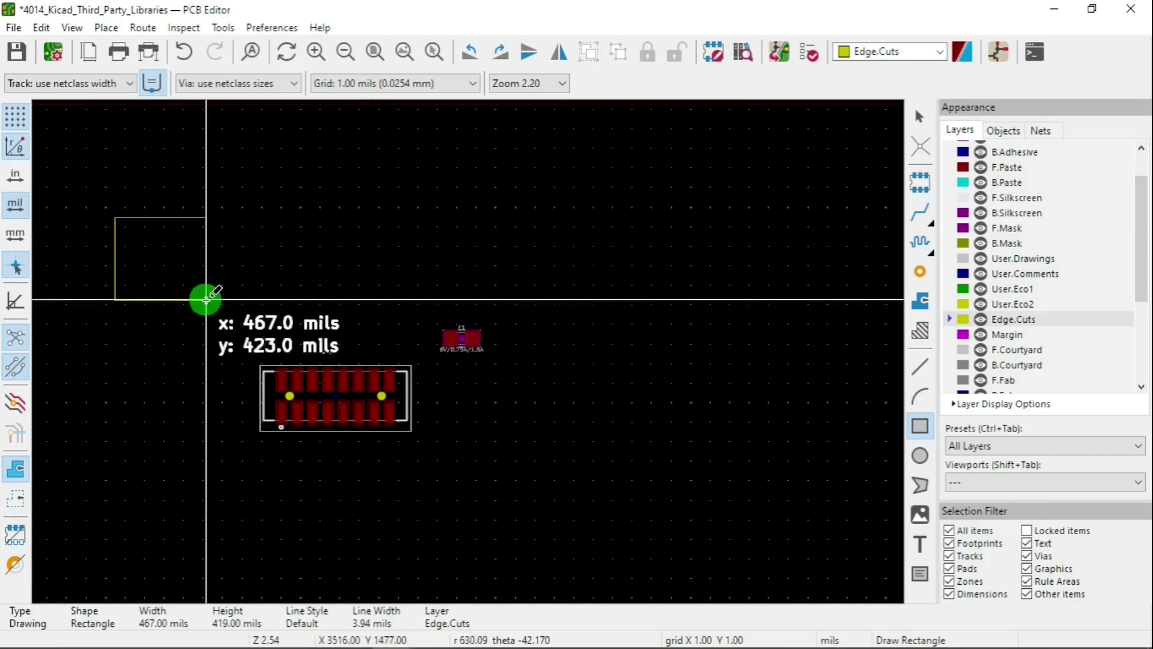
pyautogui.click(553, 504)
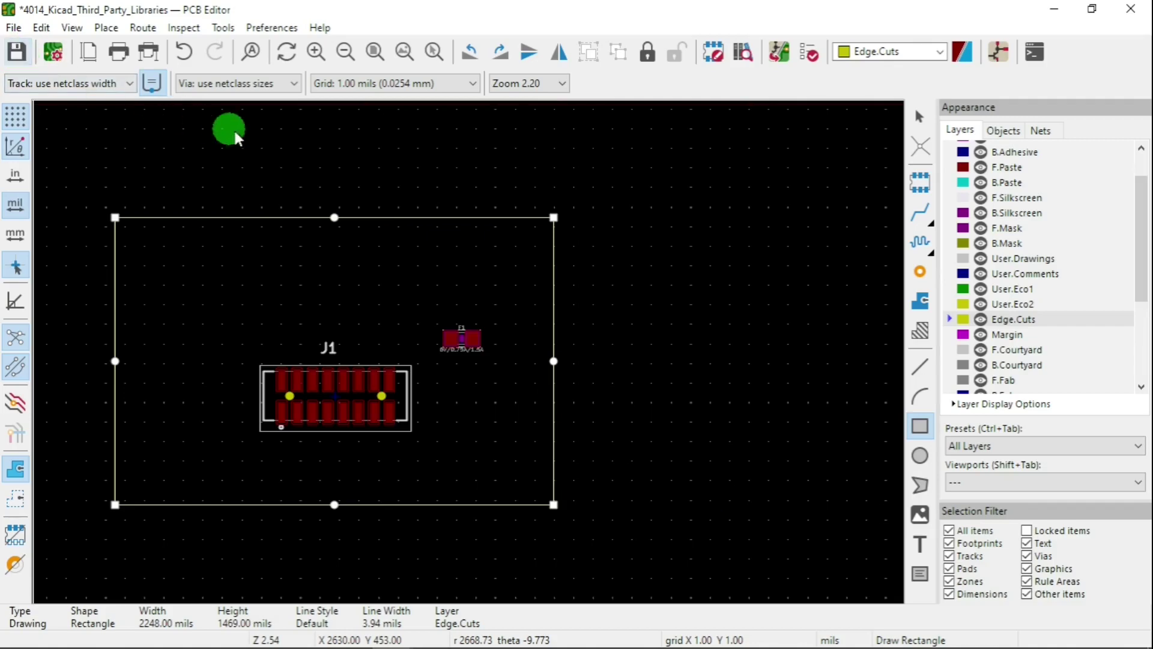
pyautogui.hotkey('ctrl', 's')
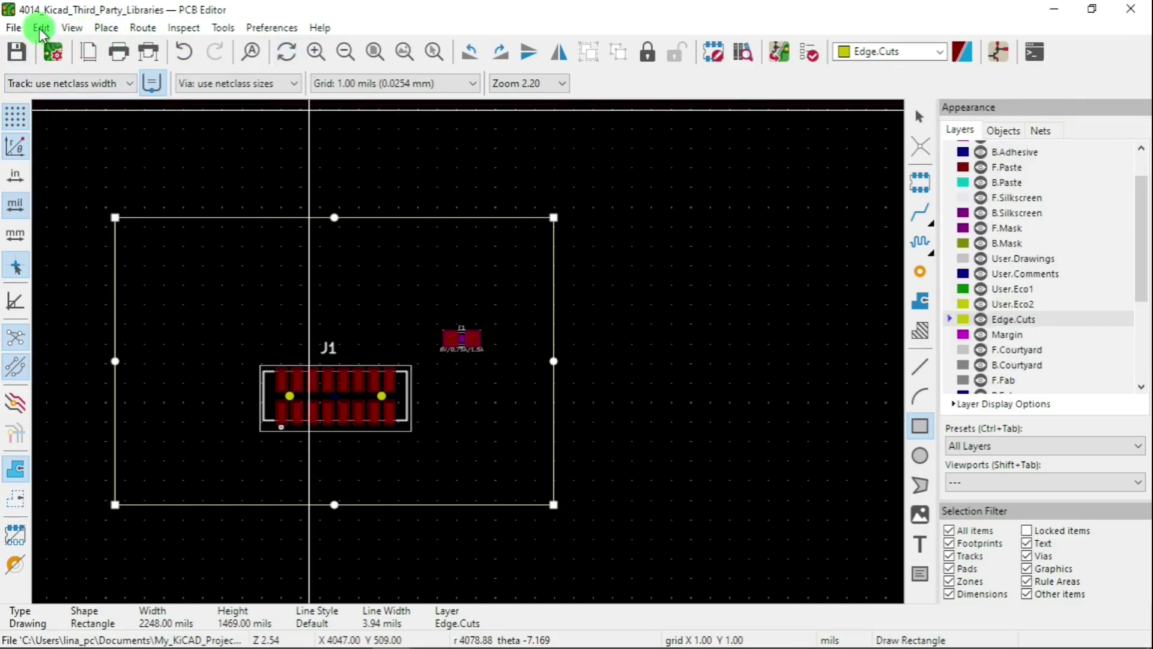
# - Open the board in the 3D Viewer from the View menu
pyautogui.click(40, 29)
pyautogui.moveTo(73, 30)
pyautogui.click(114, 113)
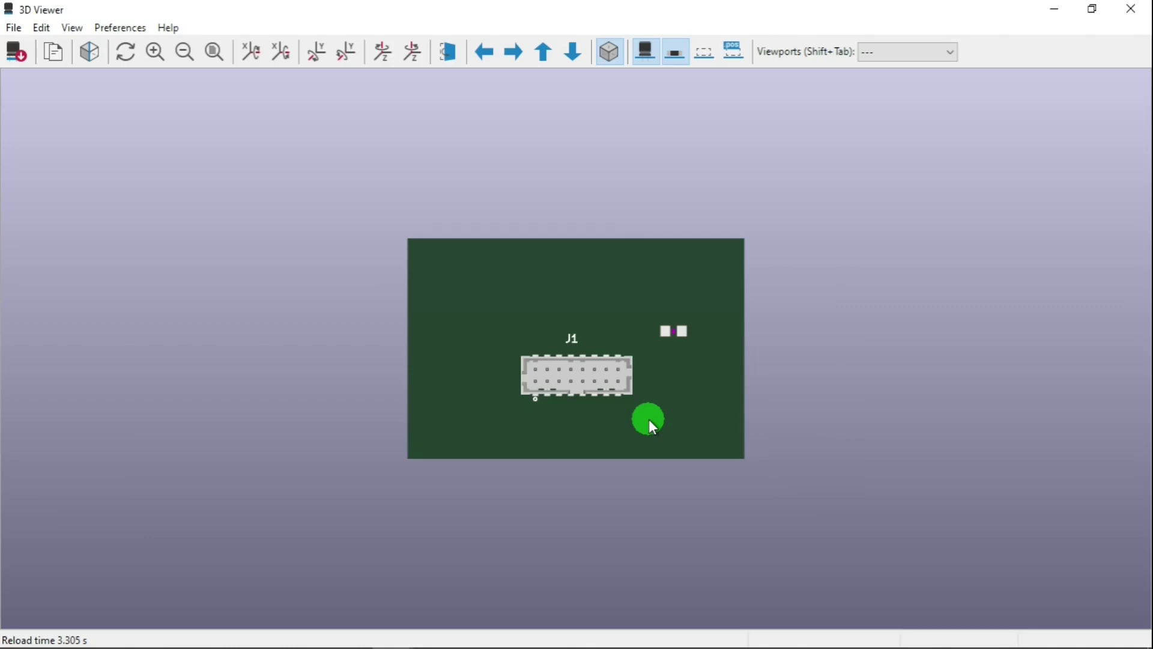
# - Tilt the 3D board to view J1 and F1 on the green PCB in perspective
pyautogui.moveTo(697, 412); pyautogui.dragTo(932, 206)
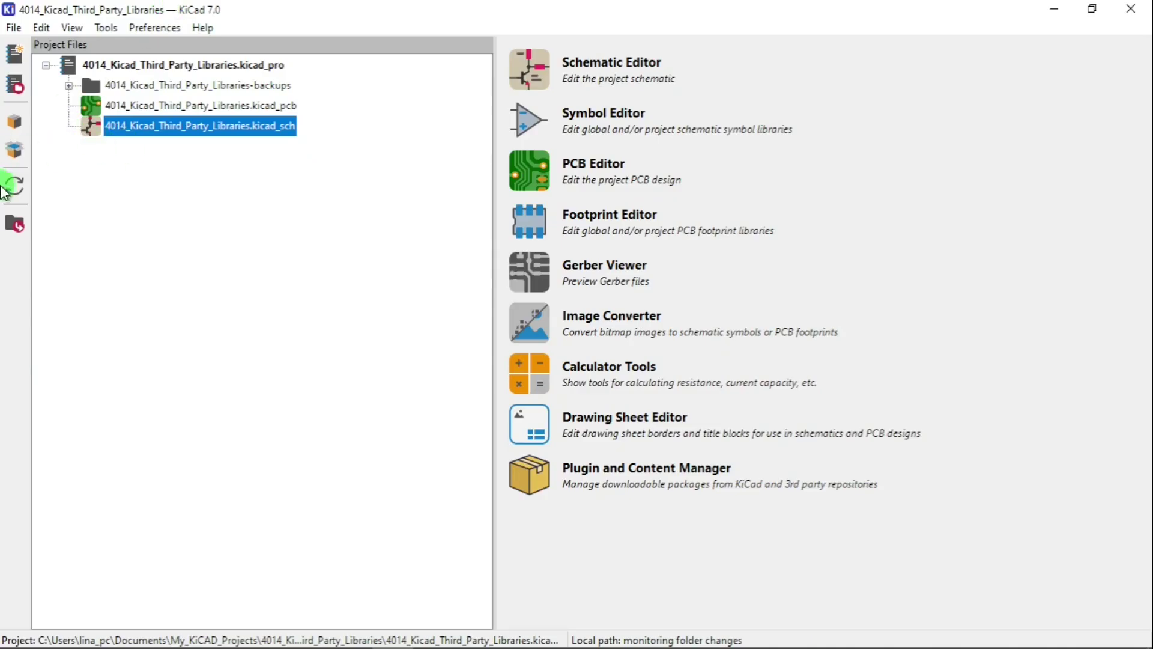
# - Bring up the project manager's Preferences menu with its library management options
pyautogui.click(154, 28)
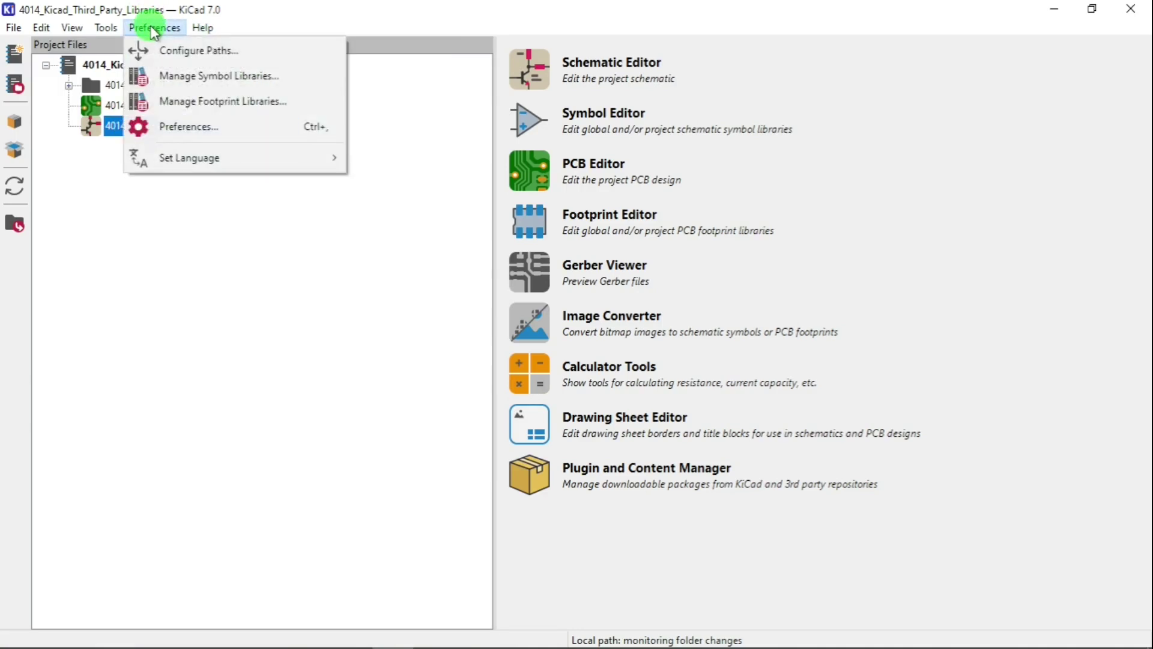
pyautogui.click(285, 391)
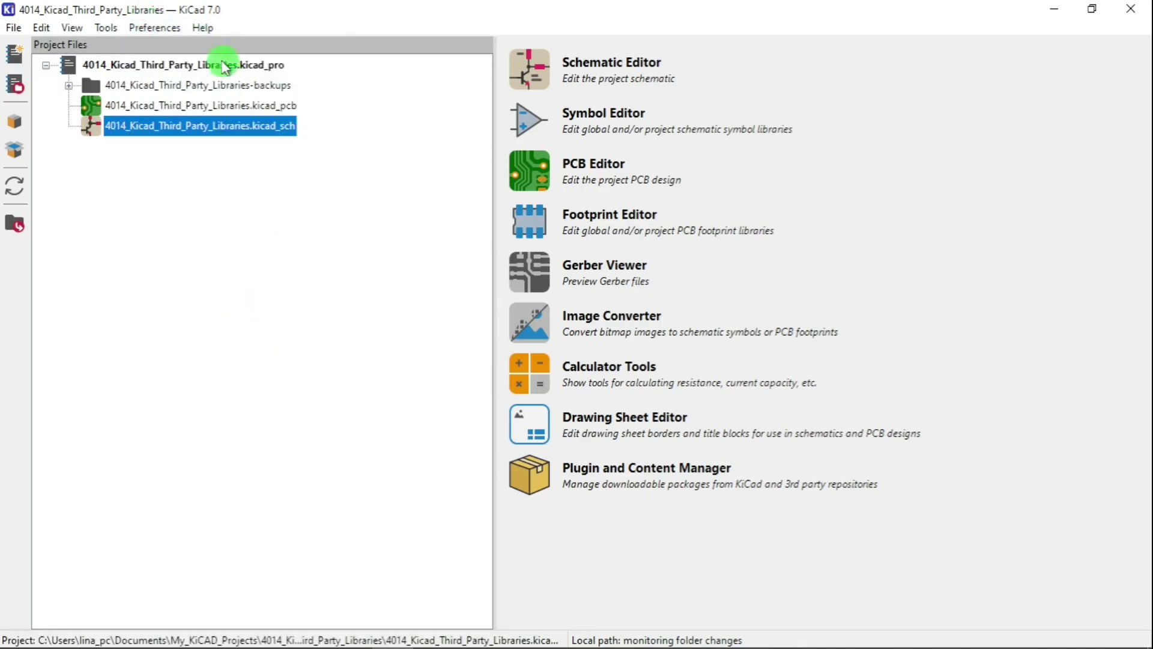
pyautogui.click(156, 27)
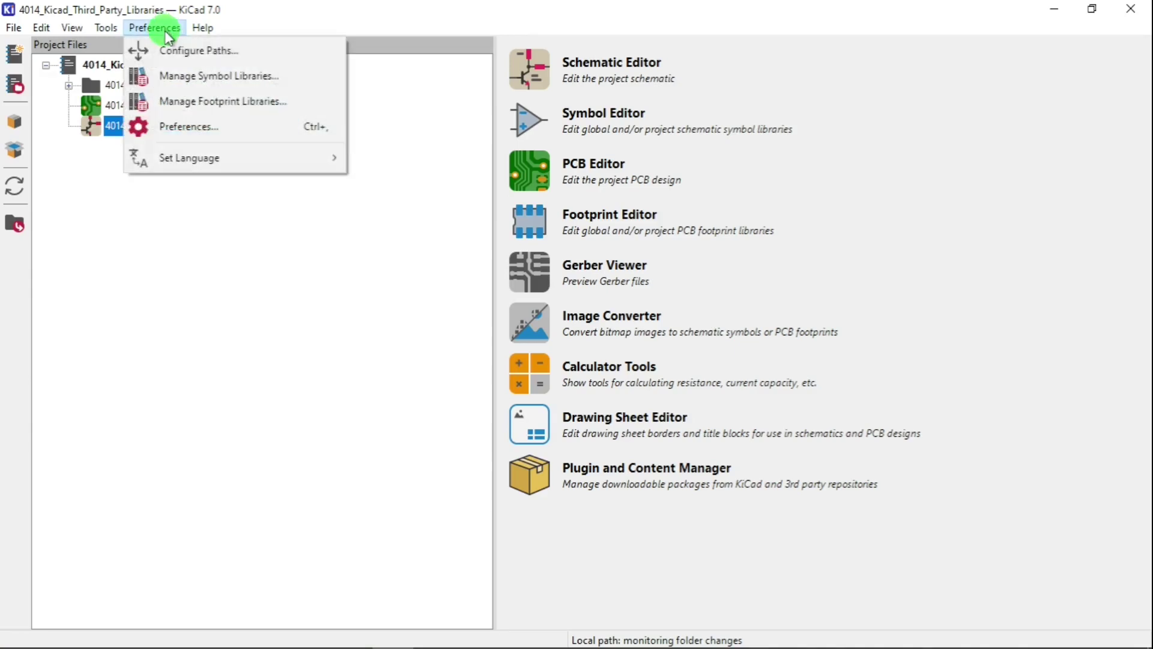
# - Add SparkFun-GPS.kicad_sym from Sparkfun\Symbols to the global symbol library table and confirm
pyautogui.click(230, 83)
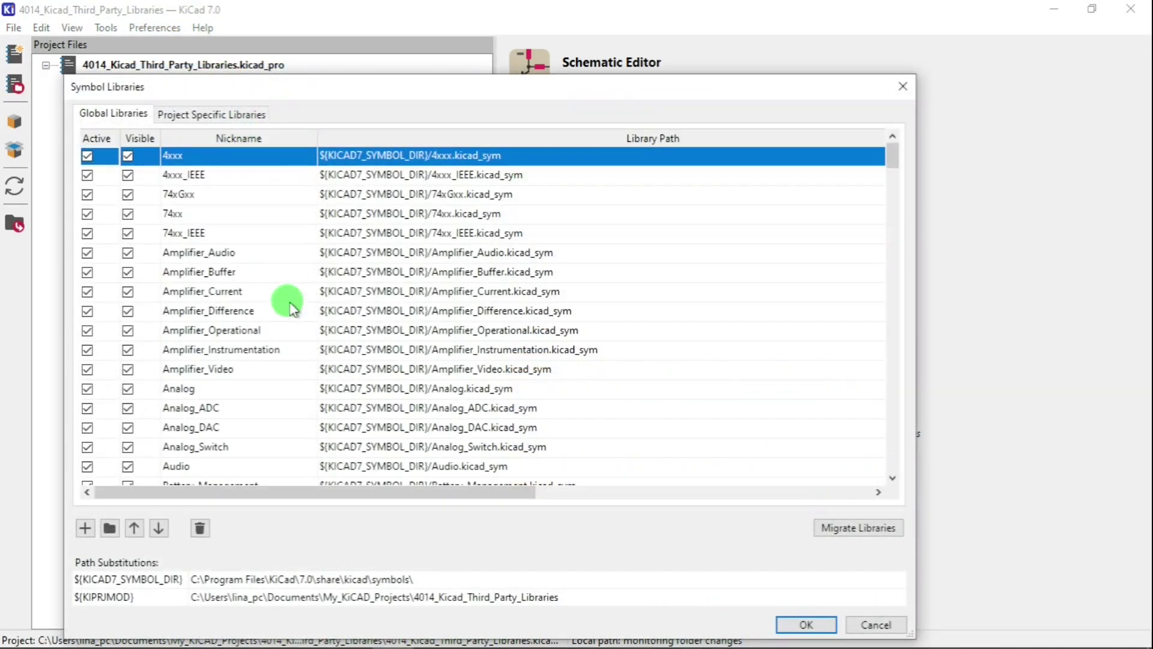
pyautogui.click(111, 531)
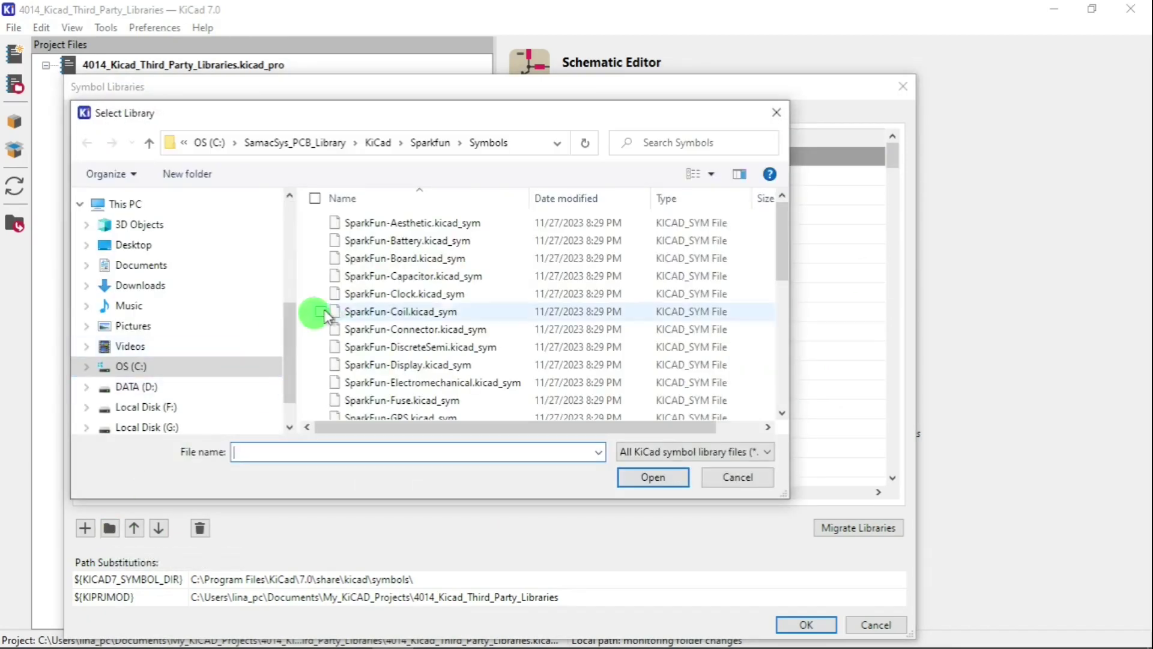
pyautogui.click(382, 144)
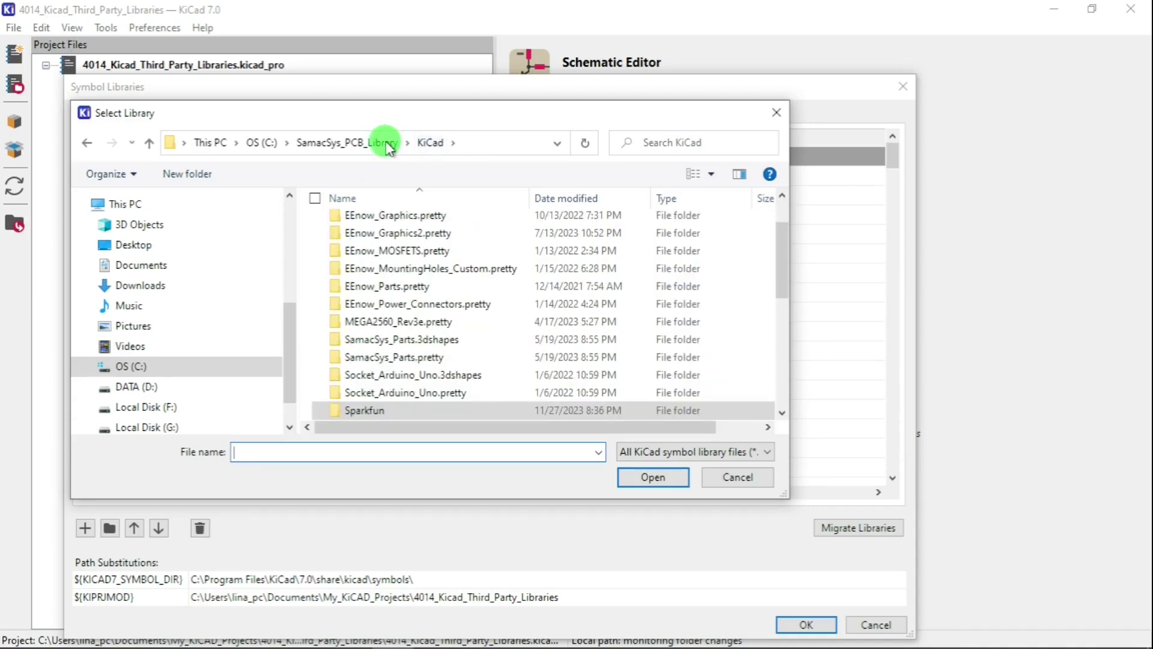
pyautogui.doubleClick(367, 411)
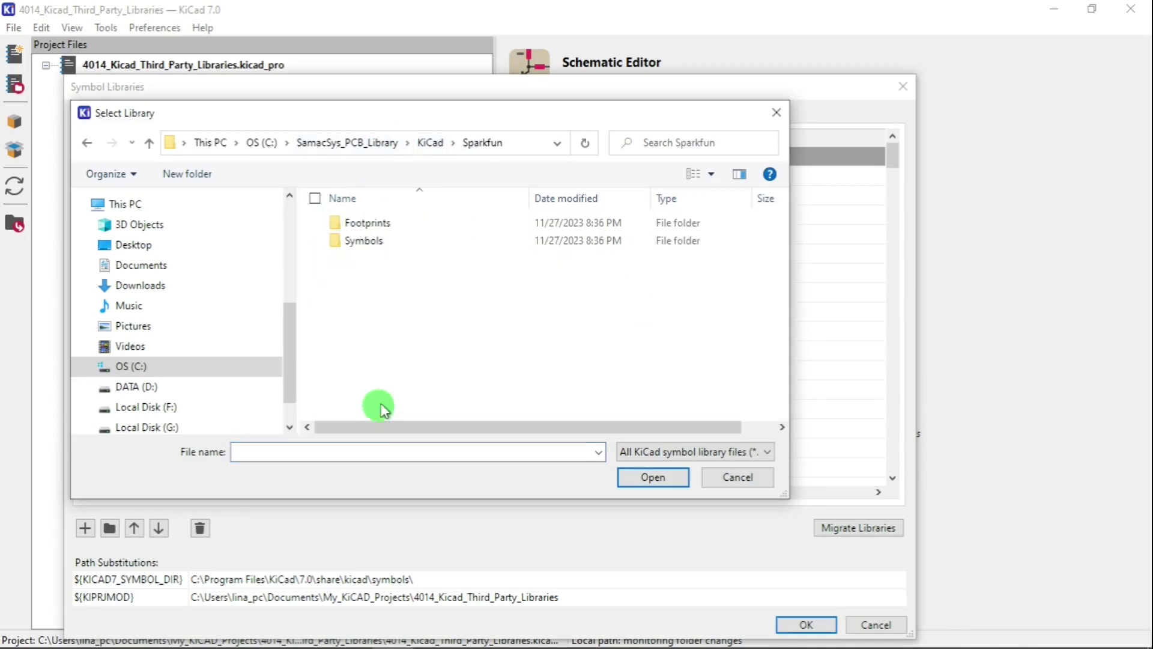
pyautogui.doubleClick(387, 241)
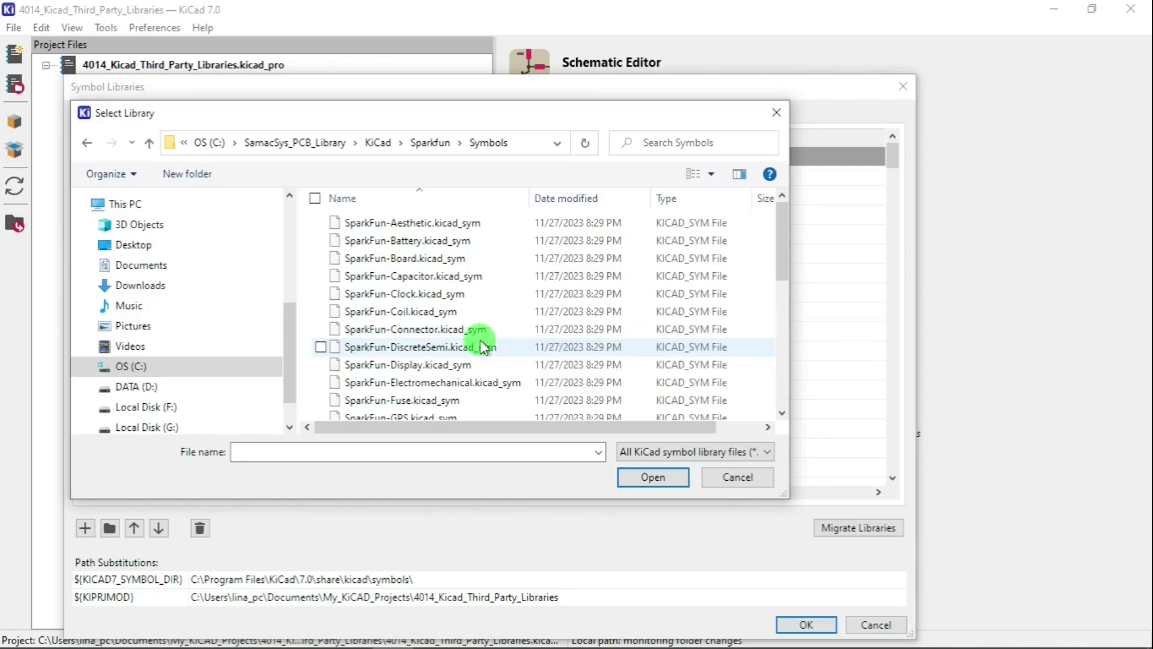
pyautogui.scroll(-3, 485, 341)
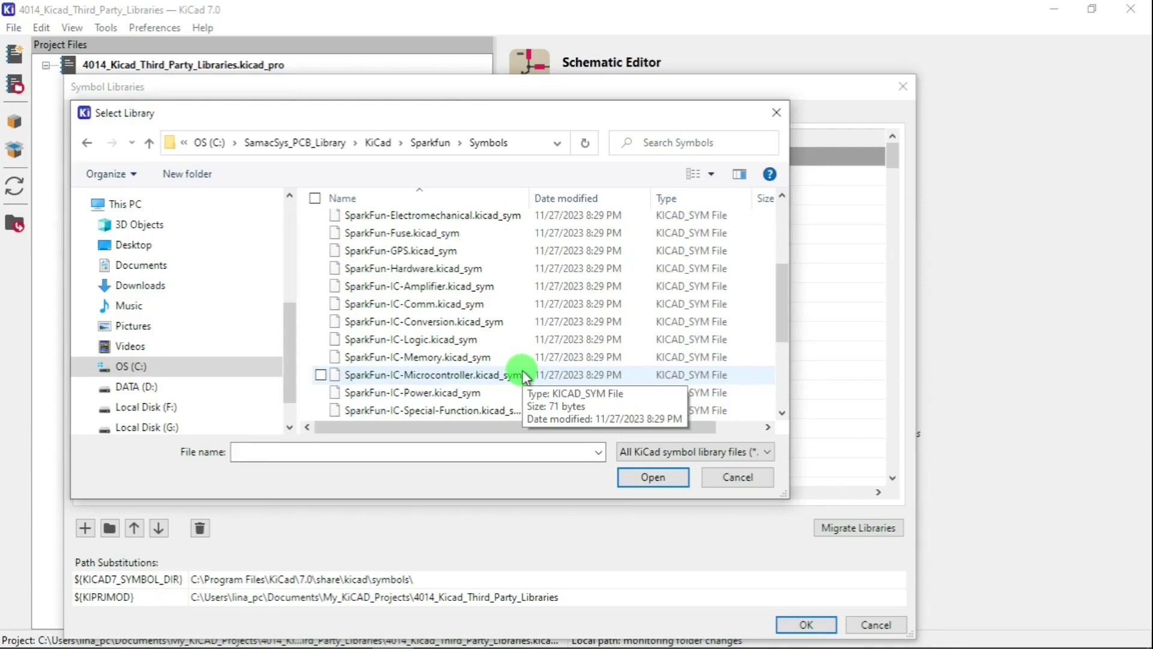
pyautogui.click(440, 250)
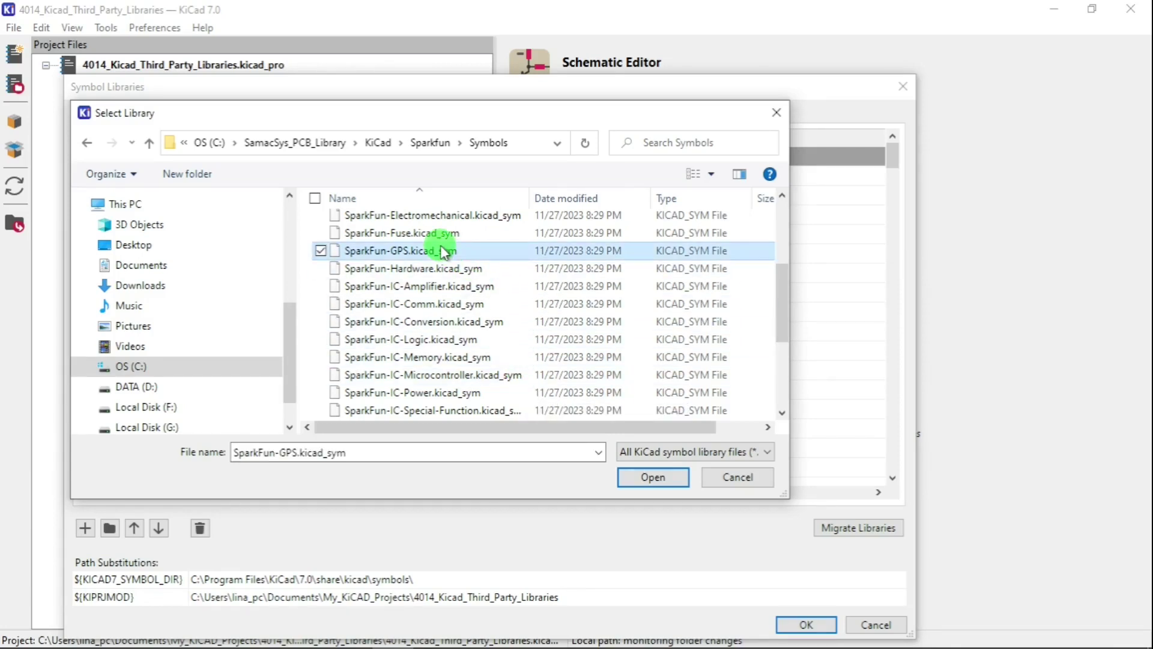
pyautogui.click(654, 479)
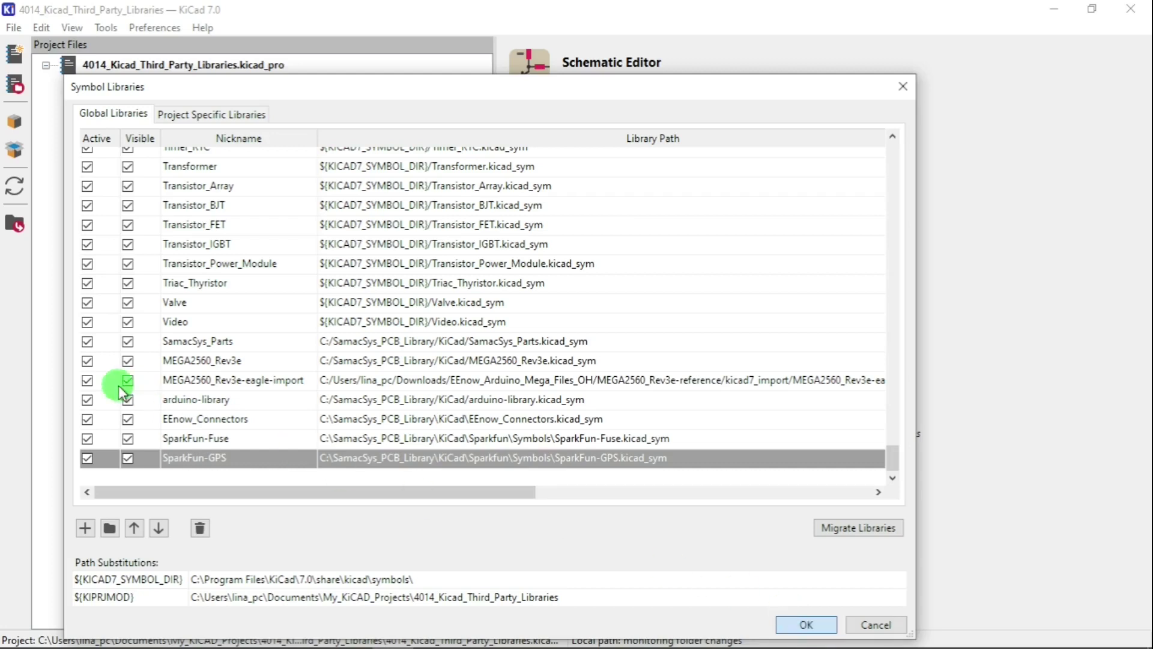
pyautogui.click(803, 626)
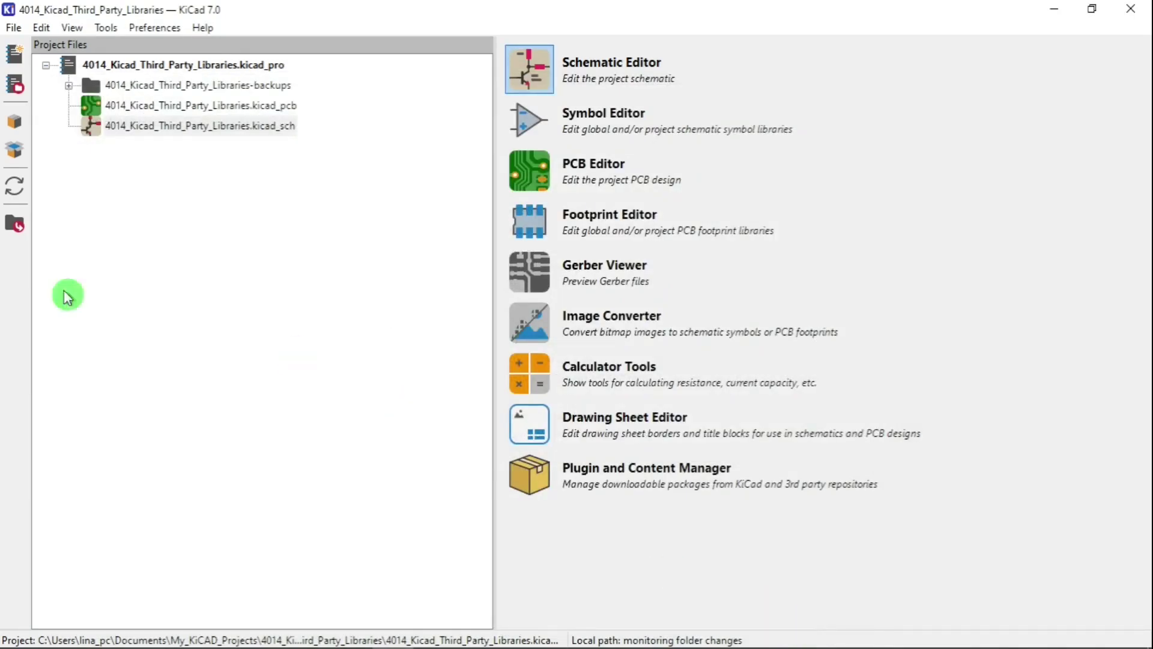
# - Add the SparkFun-GPS.pretty folder from Sparkfun\Footprints to the global footprint library table and save
pyautogui.click(152, 30)
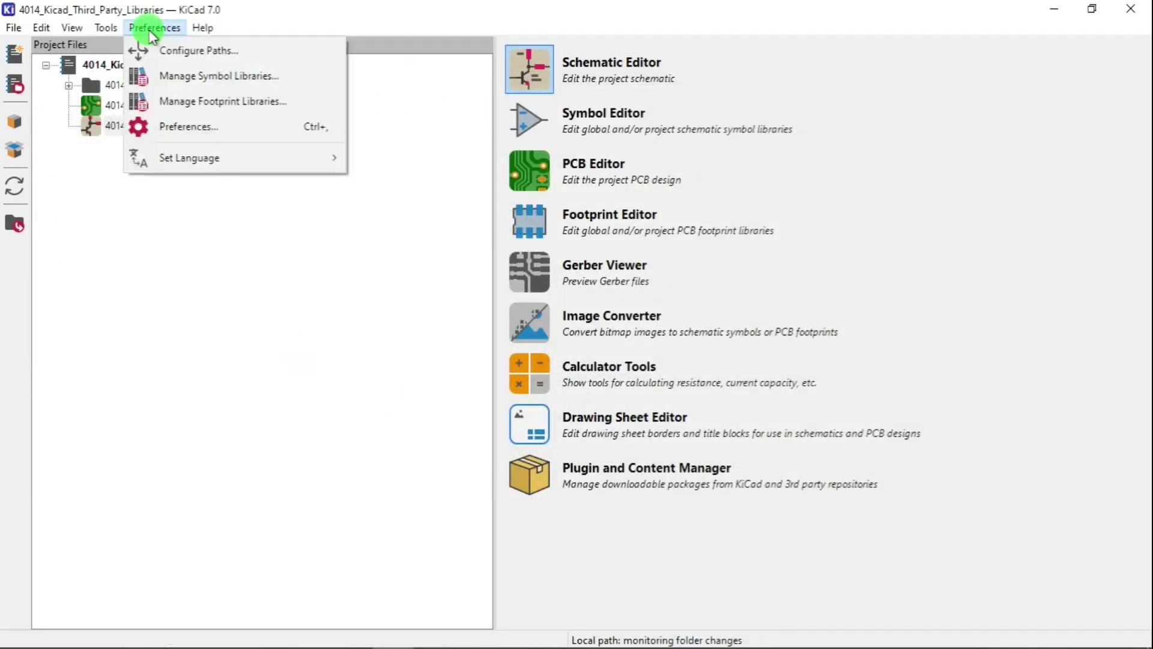
pyautogui.click(191, 103)
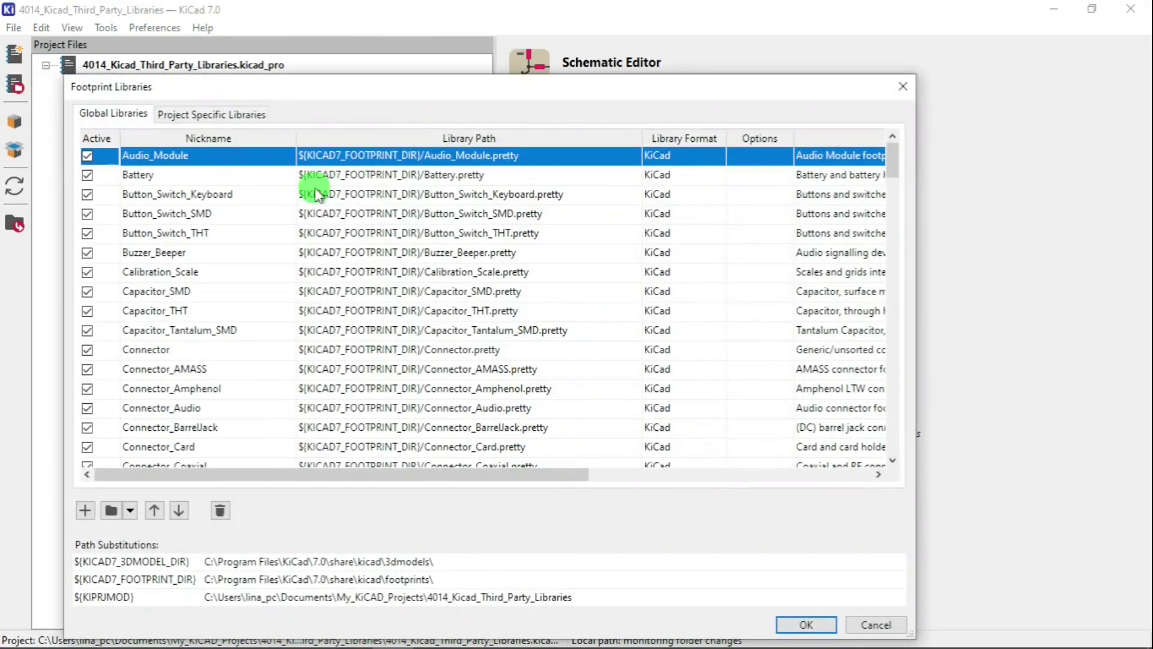
pyautogui.click(111, 510)
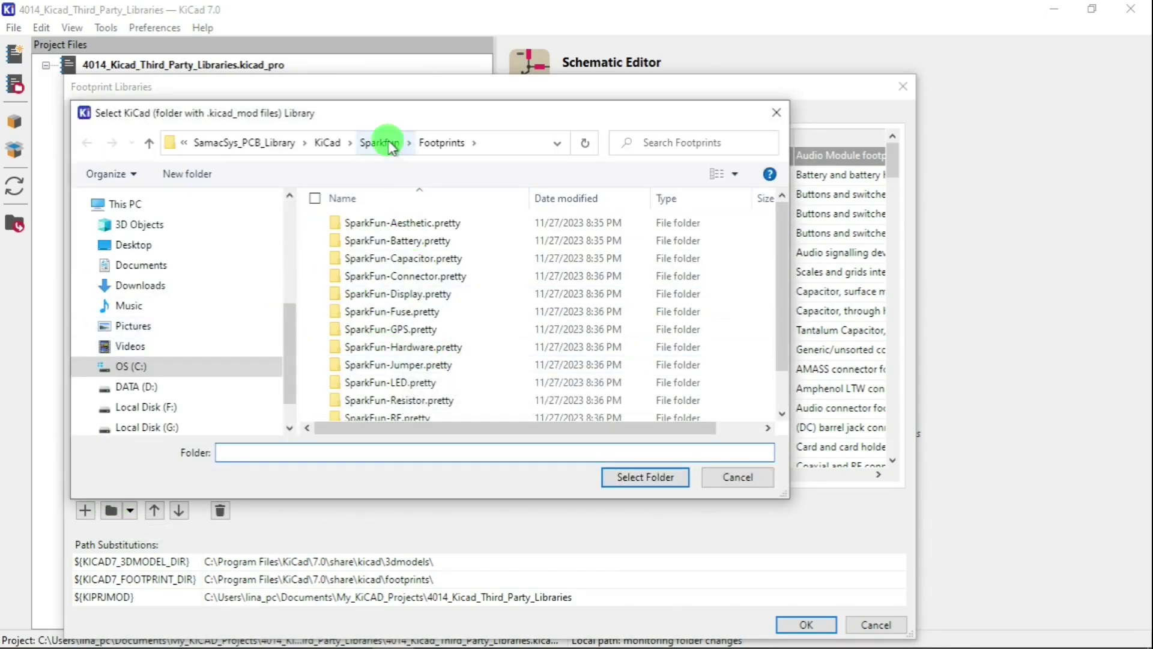
pyautogui.click(385, 143)
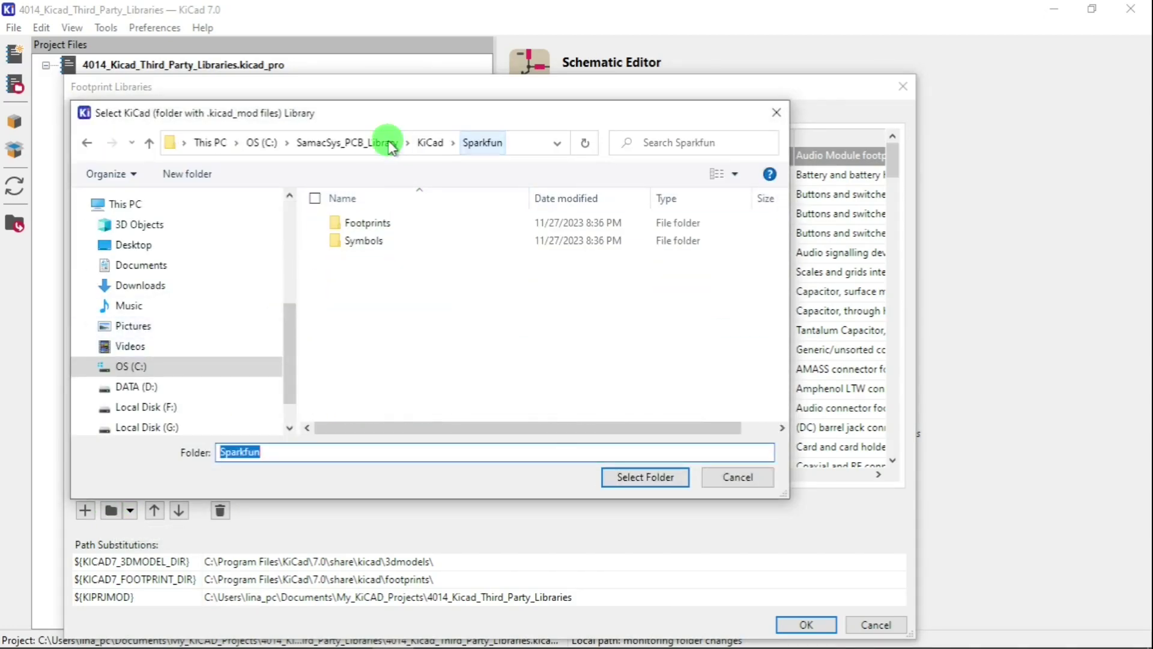
pyautogui.doubleClick(368, 225)
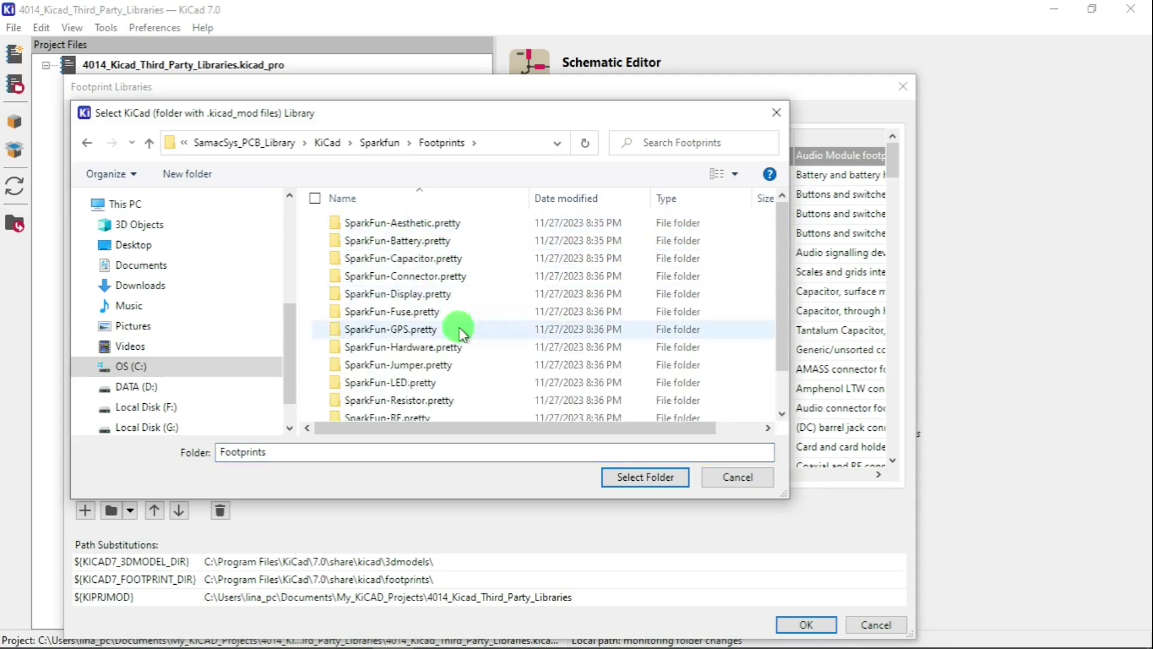
pyautogui.click(412, 336)
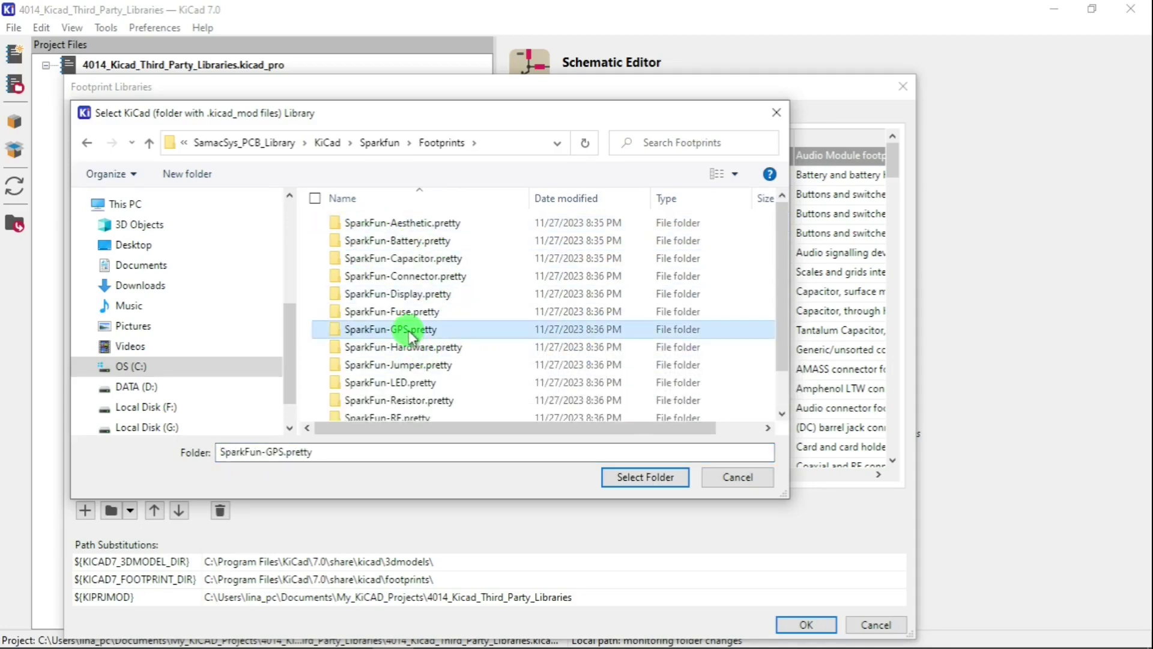
pyautogui.click(636, 481)
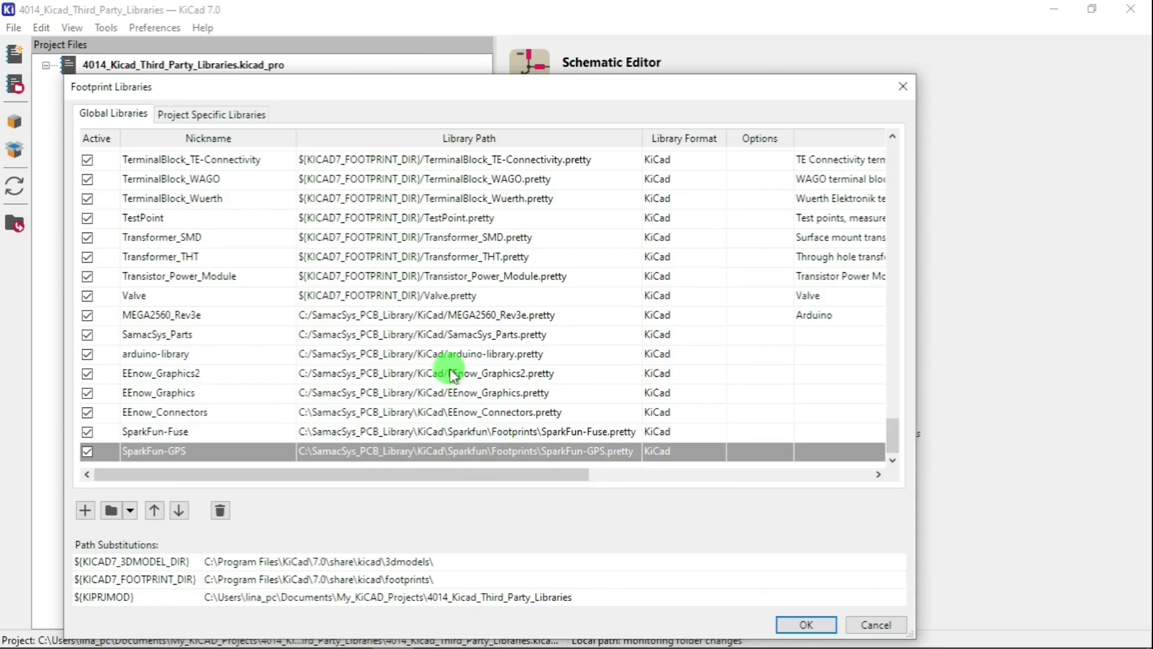
pyautogui.click(805, 623)
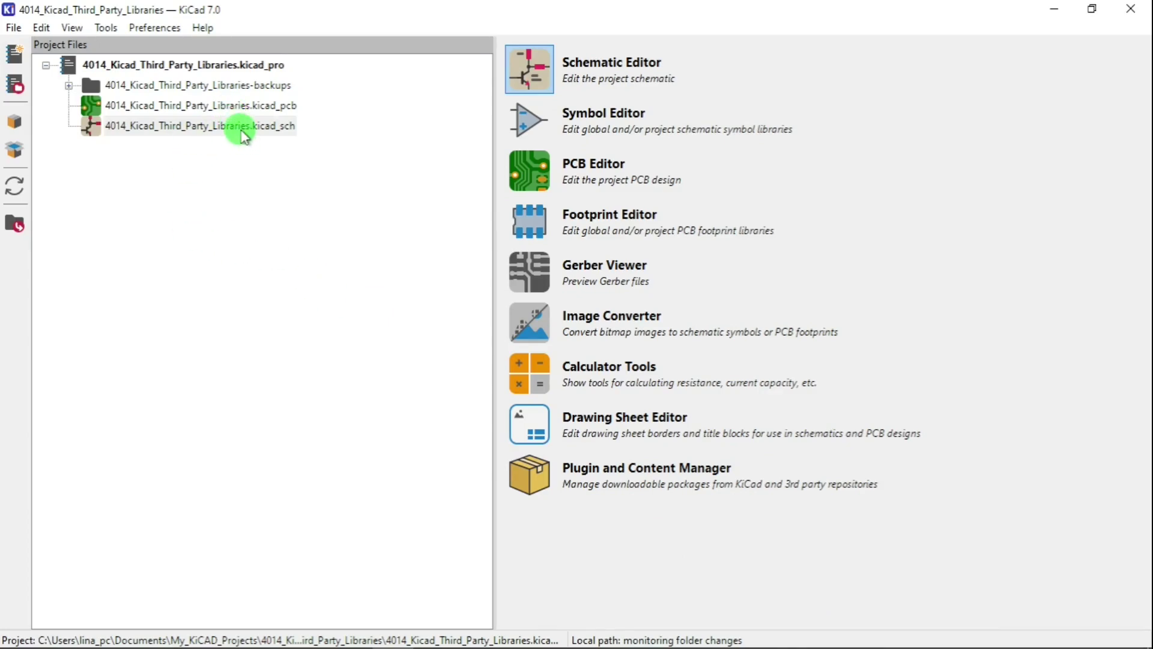
# - Open the project schematic and scroll the symbol chooser to the SparkFun-GPS library
pyautogui.doubleClick(242, 130)
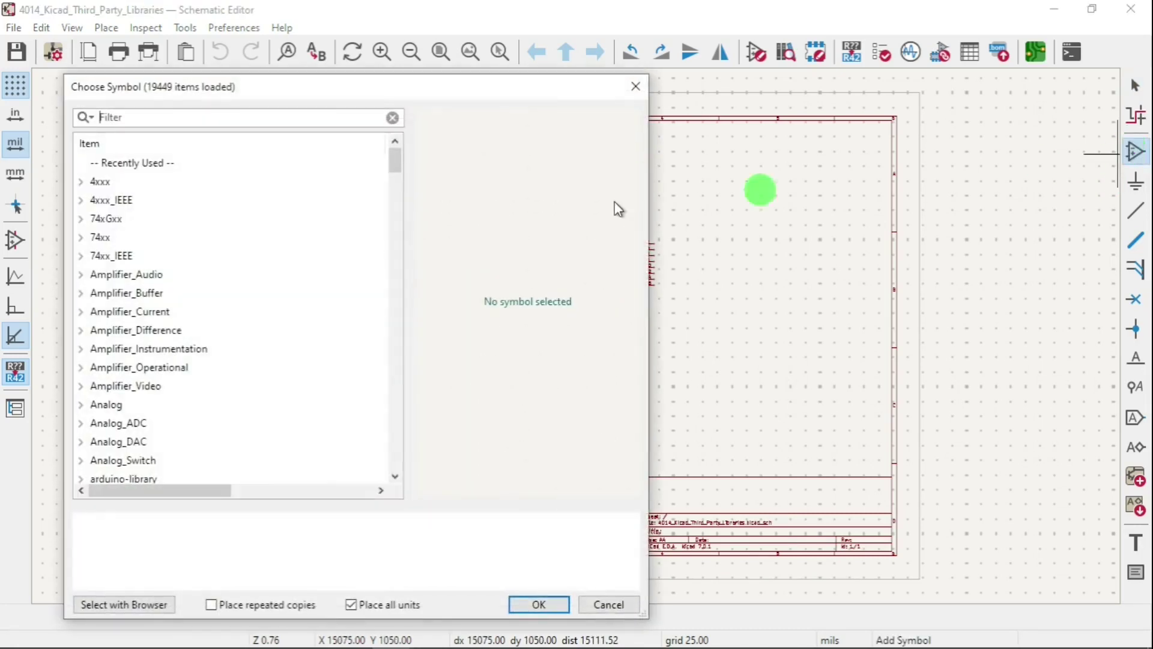
pyautogui.scroll(-20, 162, 373)
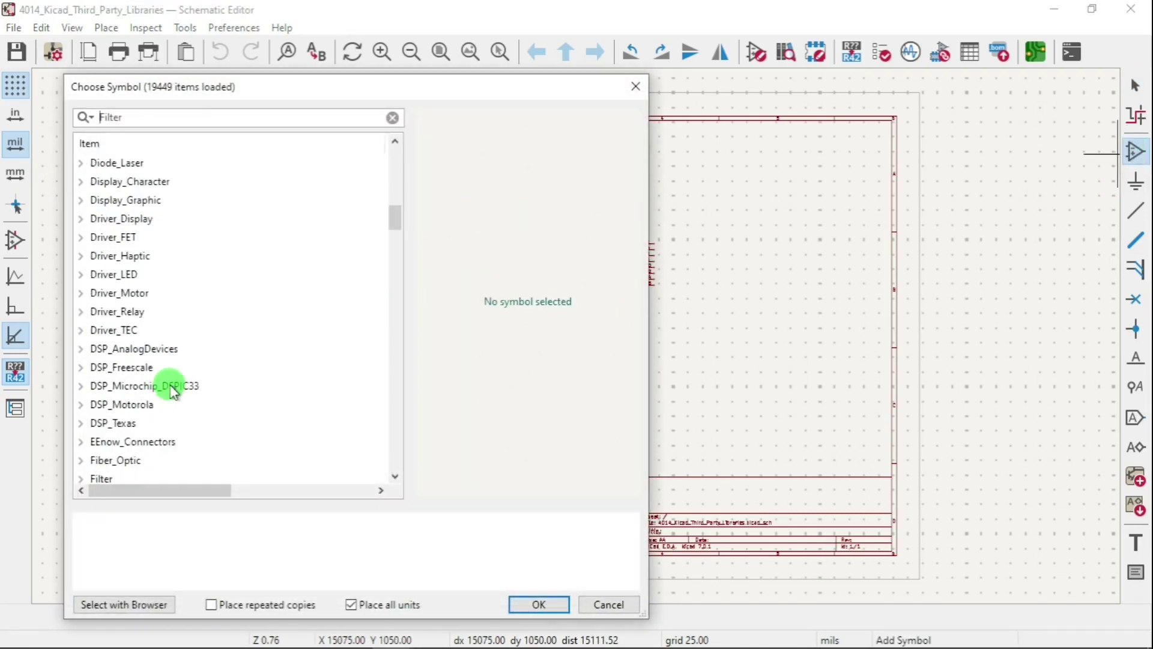
pyautogui.scroll(-20, 170, 410)
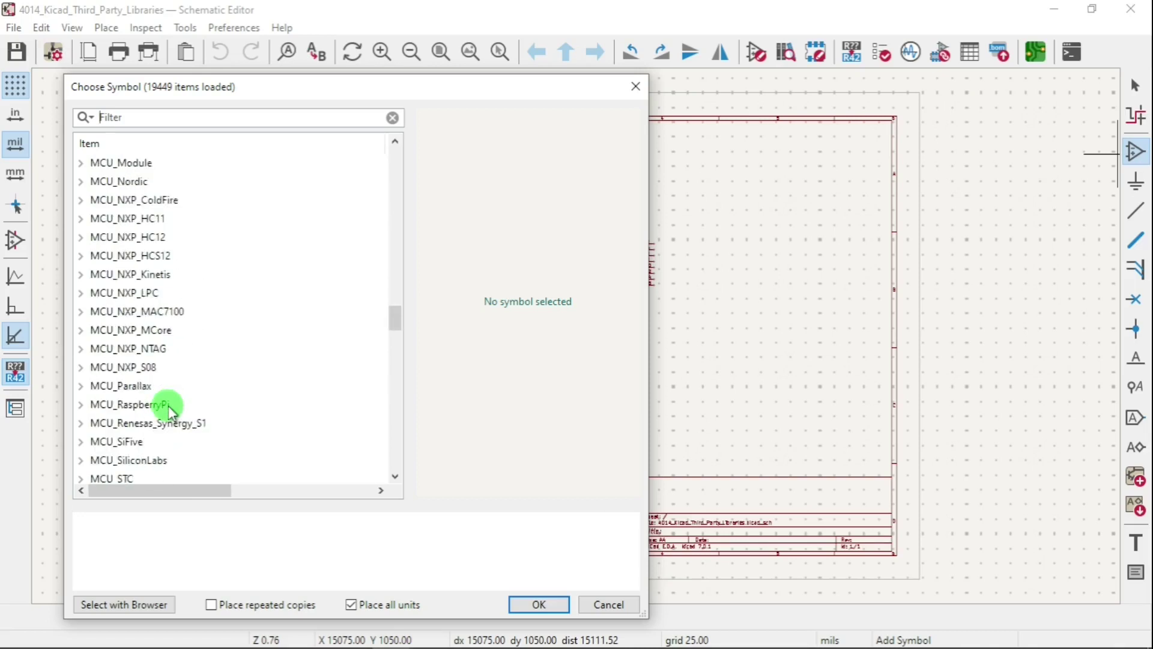
pyautogui.scroll(-6, 170, 410)
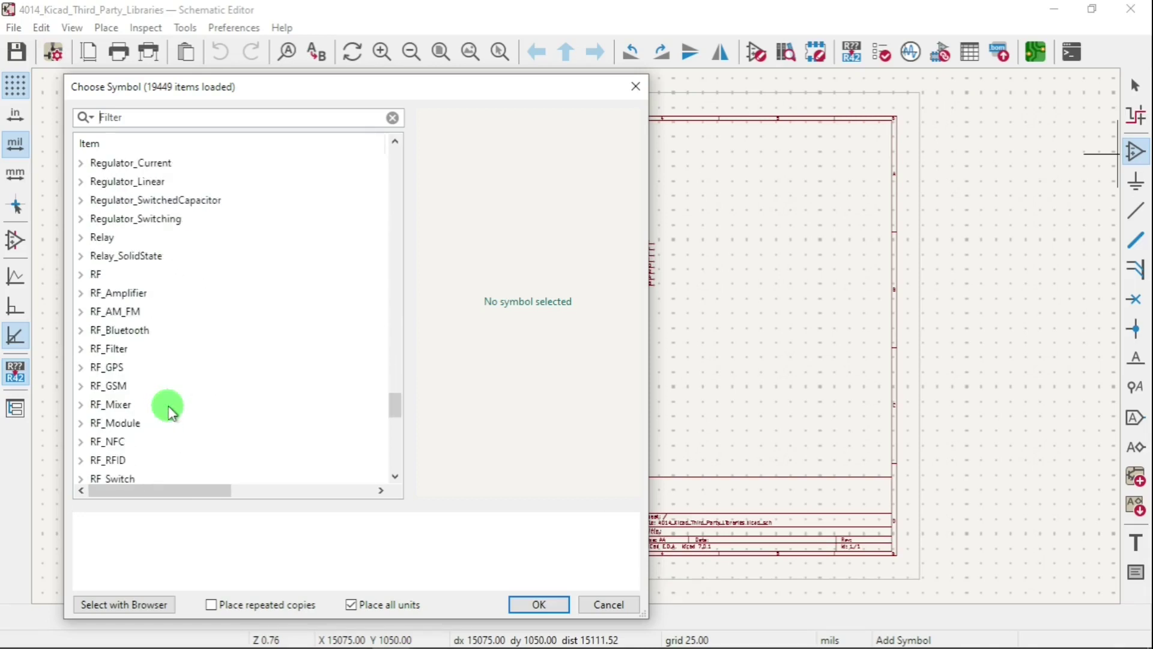
pyautogui.scroll(-7, 170, 410)
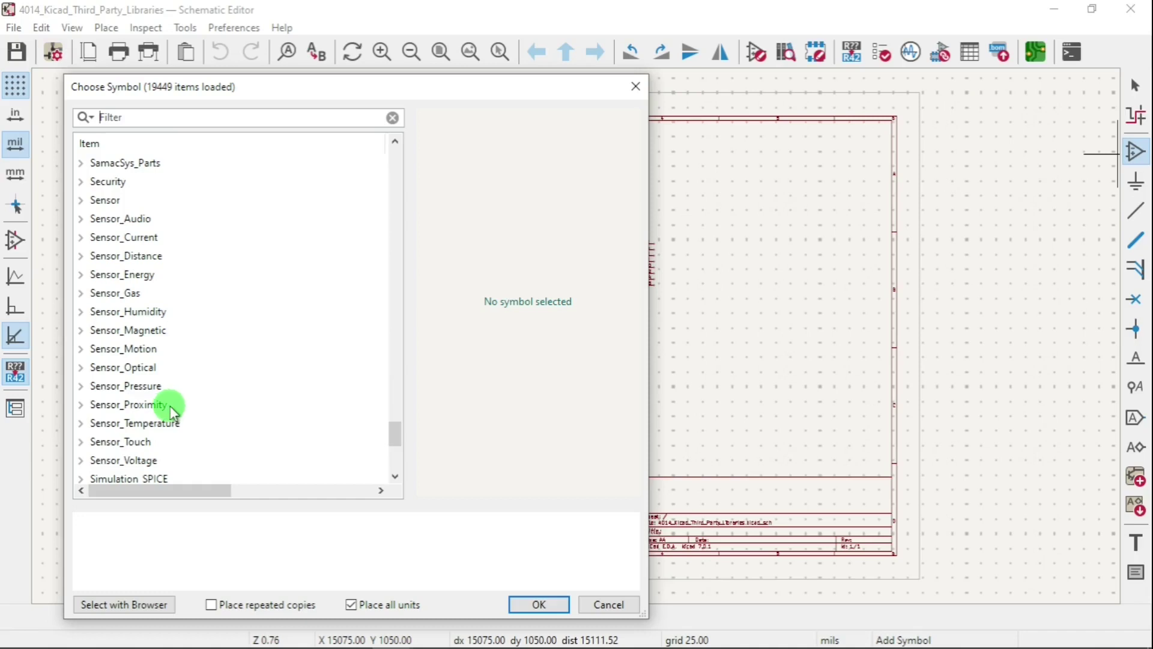
pyautogui.scroll(-3, 181, 410)
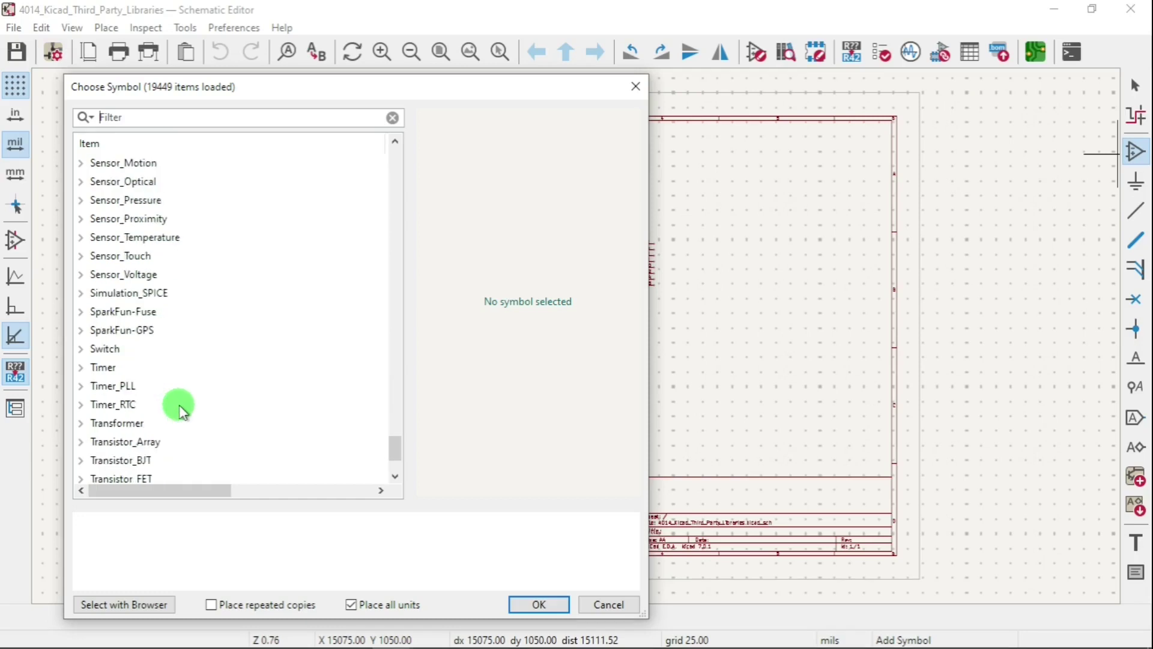
# - Choose the UM980 symbol from SparkFun-GPS and place it on the sheet beside F1
pyautogui.click(143, 332)
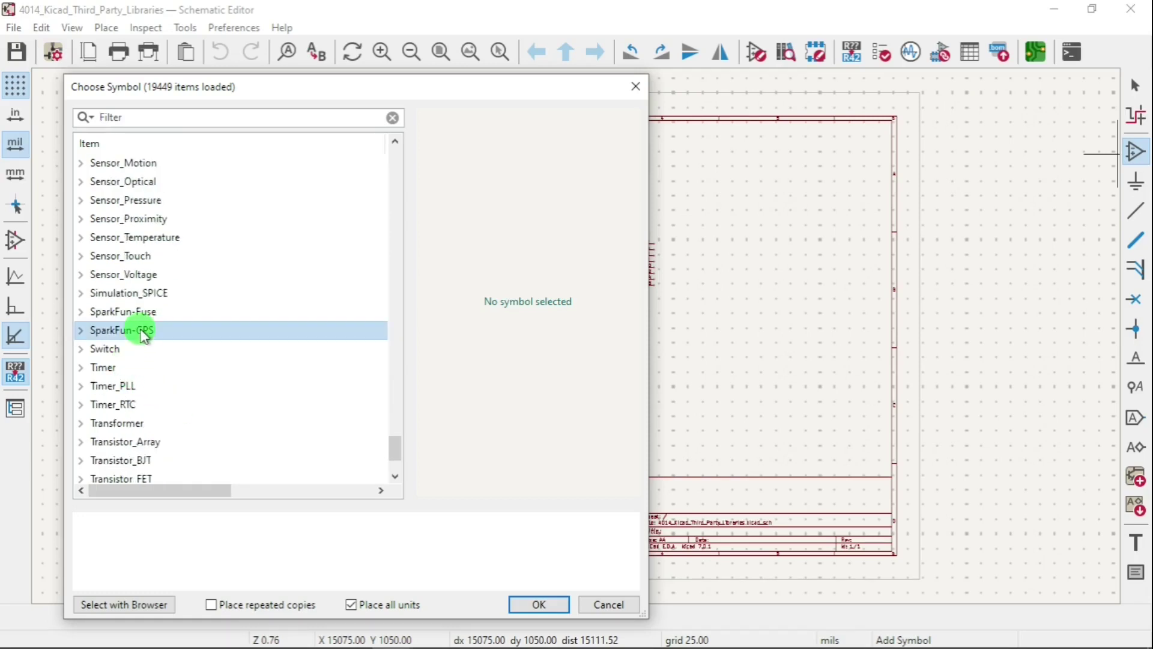
pyautogui.click(81, 332)
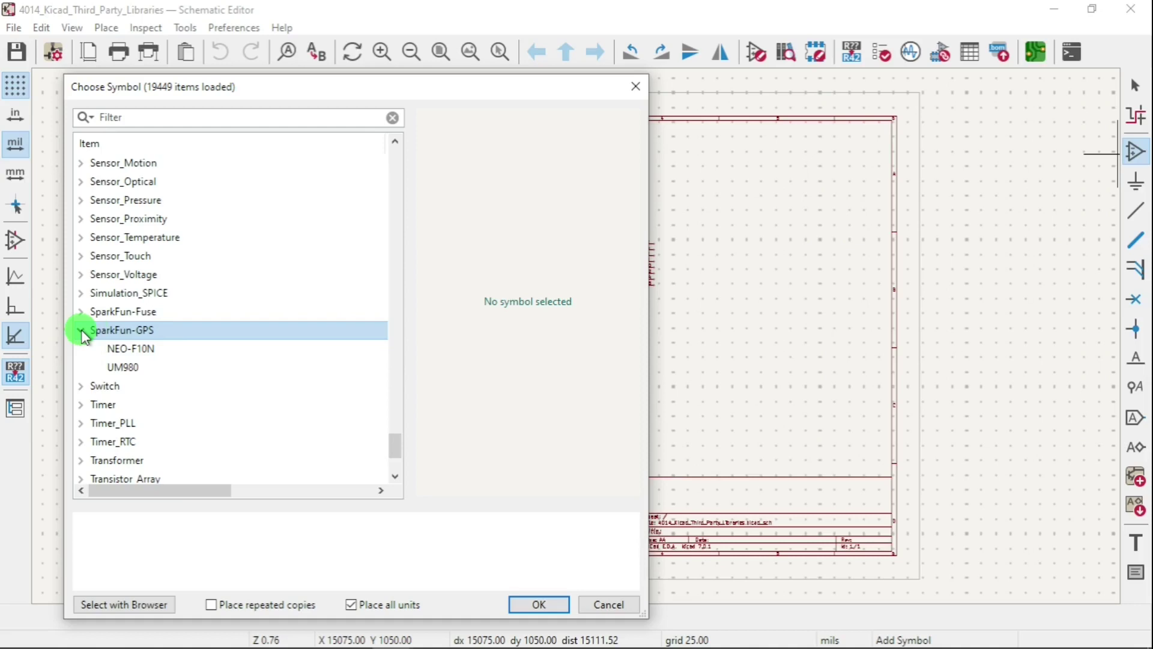
pyautogui.click(145, 350)
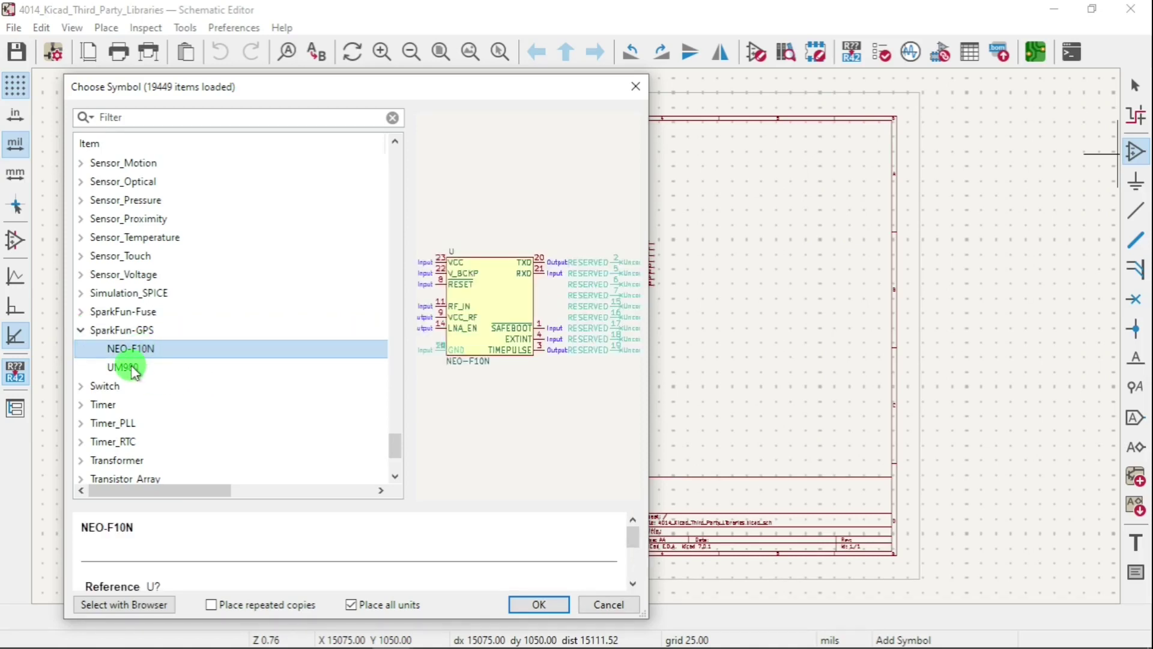
pyautogui.click(128, 367)
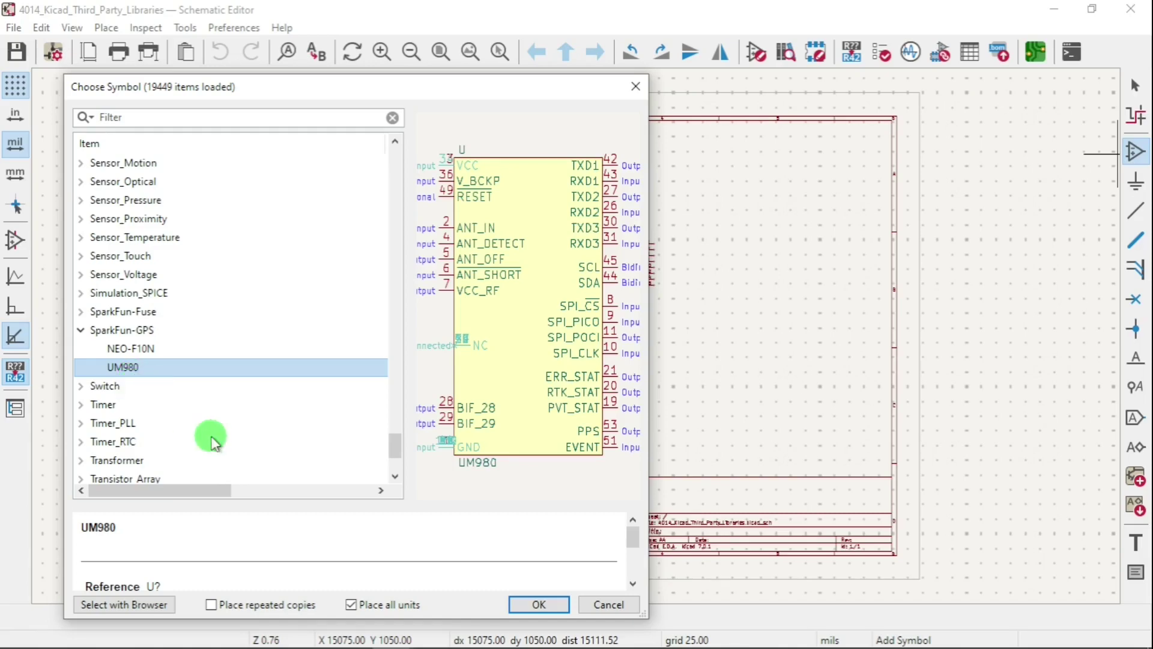
pyautogui.click(541, 604)
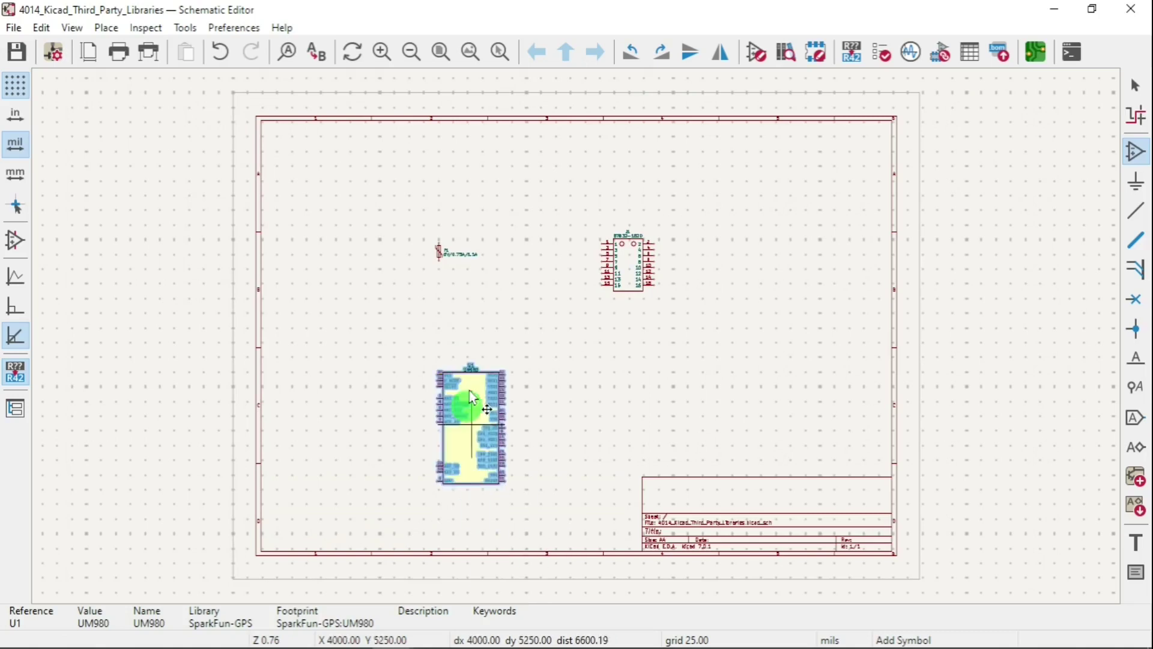
pyautogui.click(457, 368)
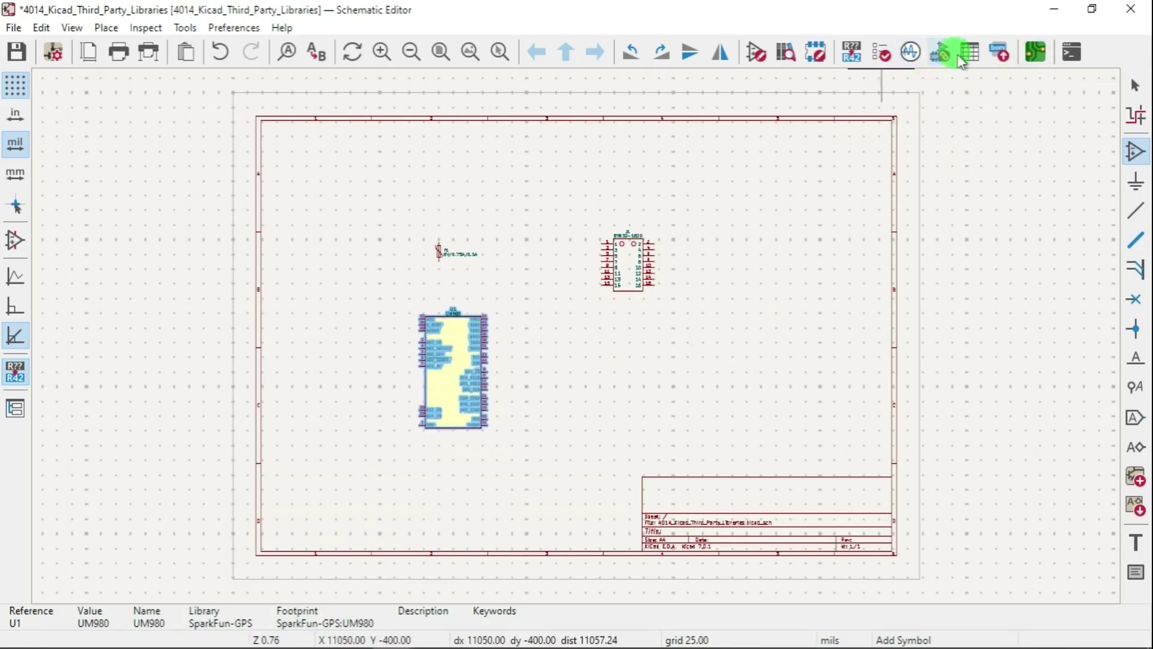
# - Update the PCB from the schematic and drop the new UM980 footprint onto the board
pyautogui.click(1039, 48)
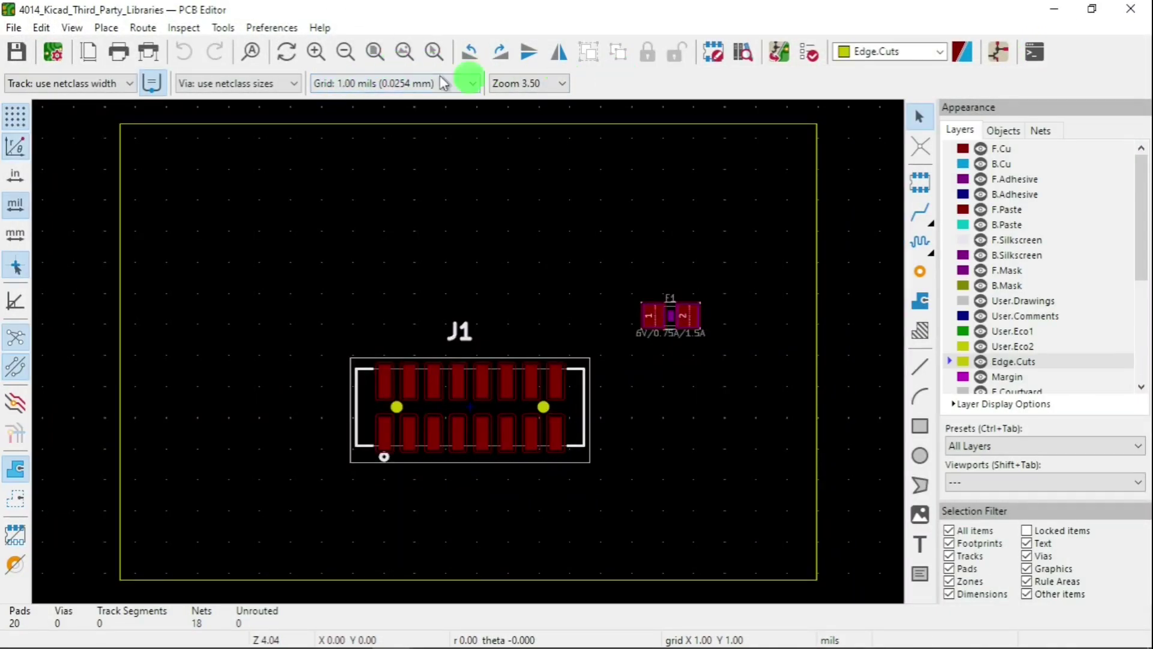
pyautogui.click(222, 27)
pyautogui.click(283, 51)
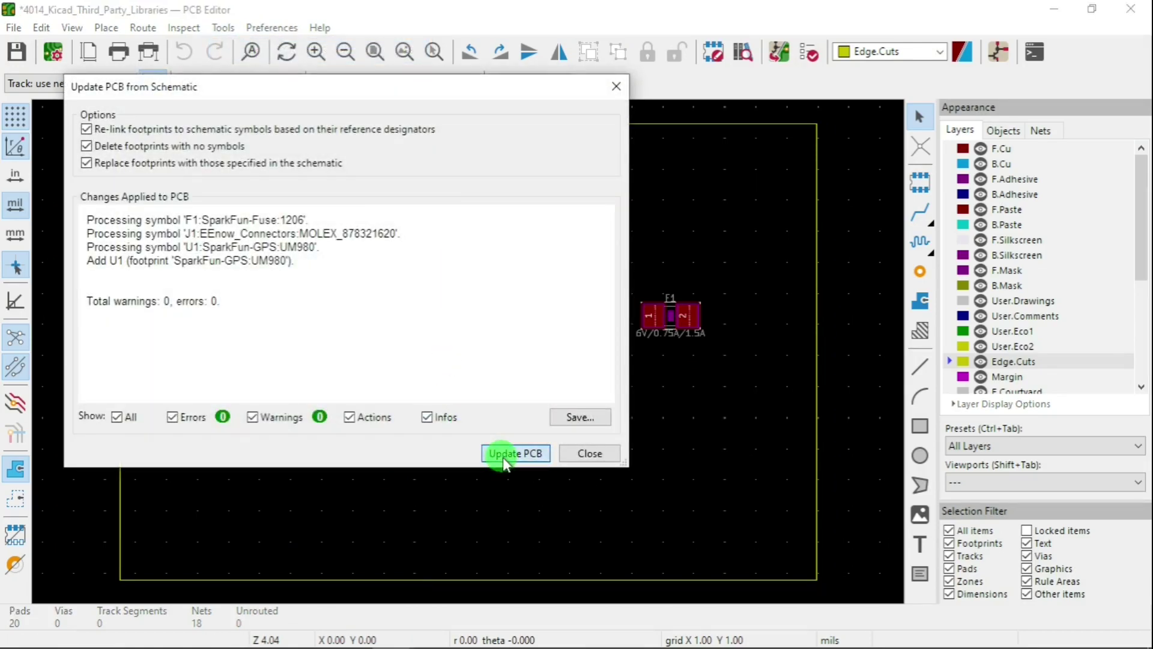
pyautogui.click(503, 459)
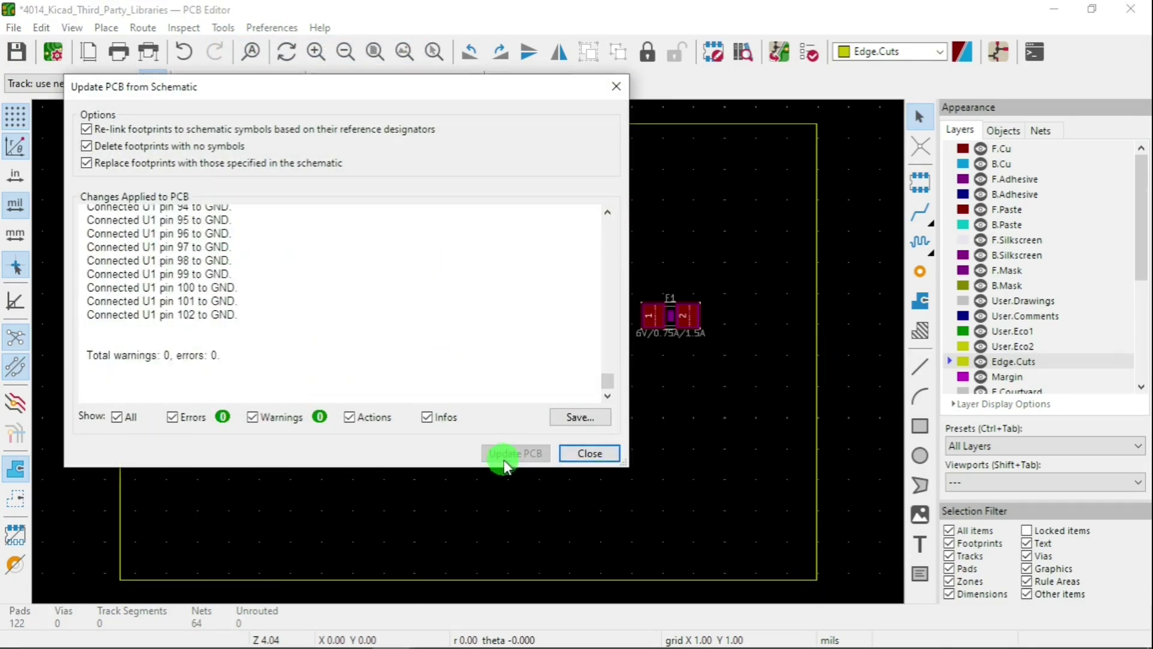
pyautogui.click(588, 455)
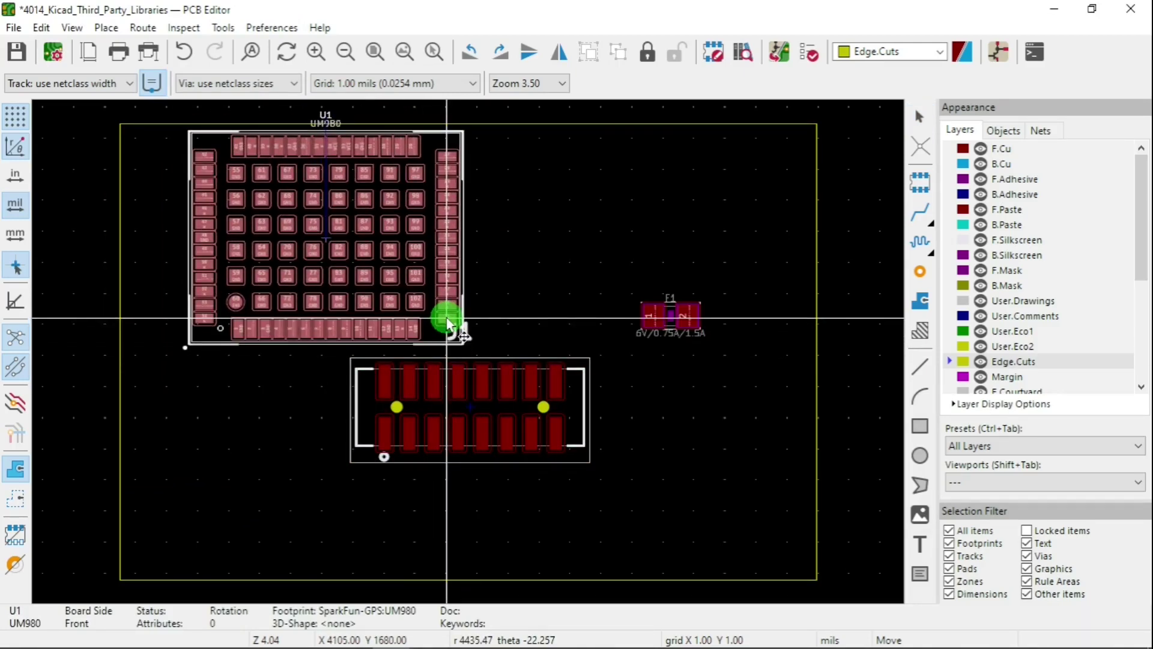
pyautogui.click(446, 318)
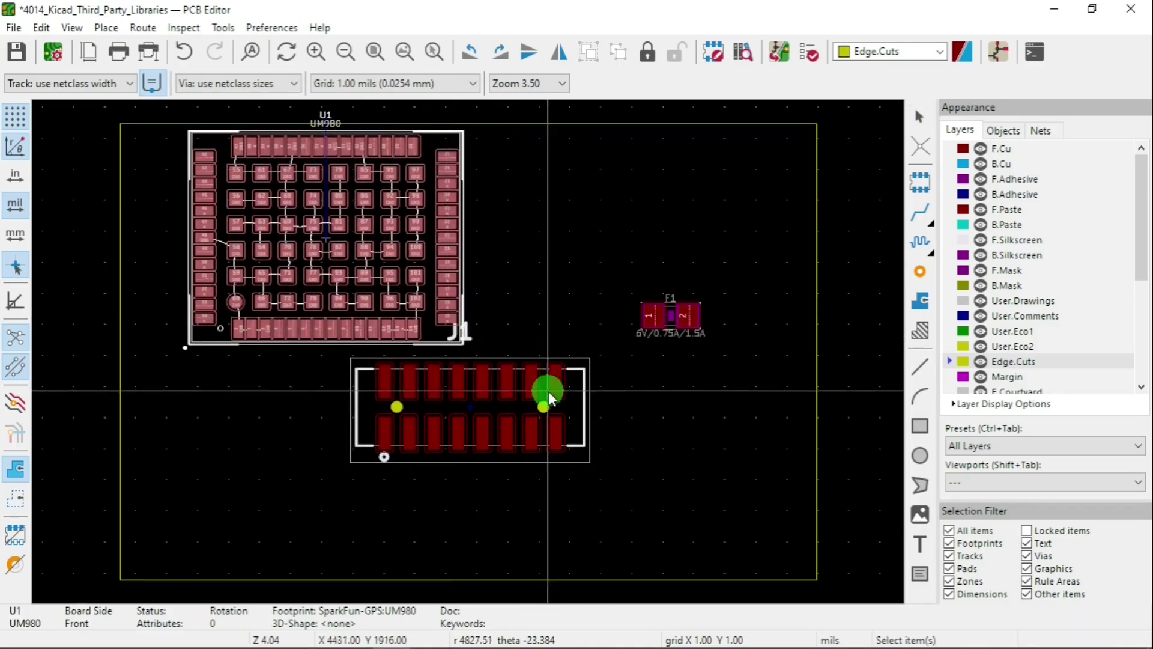
# - Move connector J1 lower and shift U1 slightly down inside the outline
pyautogui.click(521, 416)
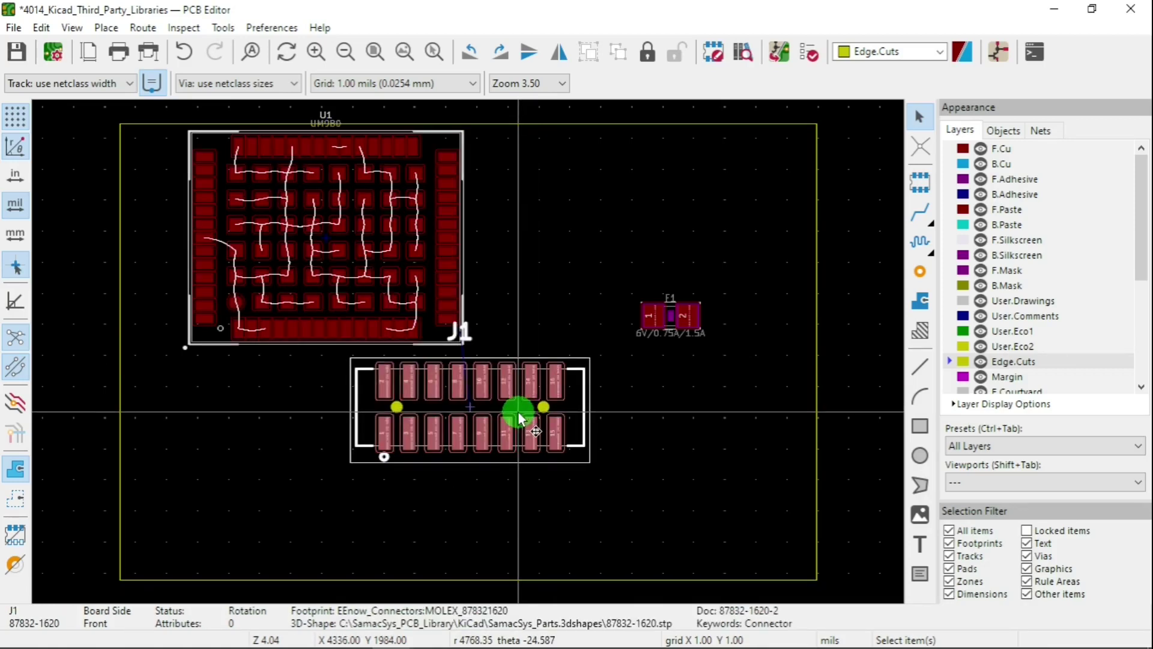
pyautogui.moveTo(518, 418); pyautogui.dragTo(544, 511)
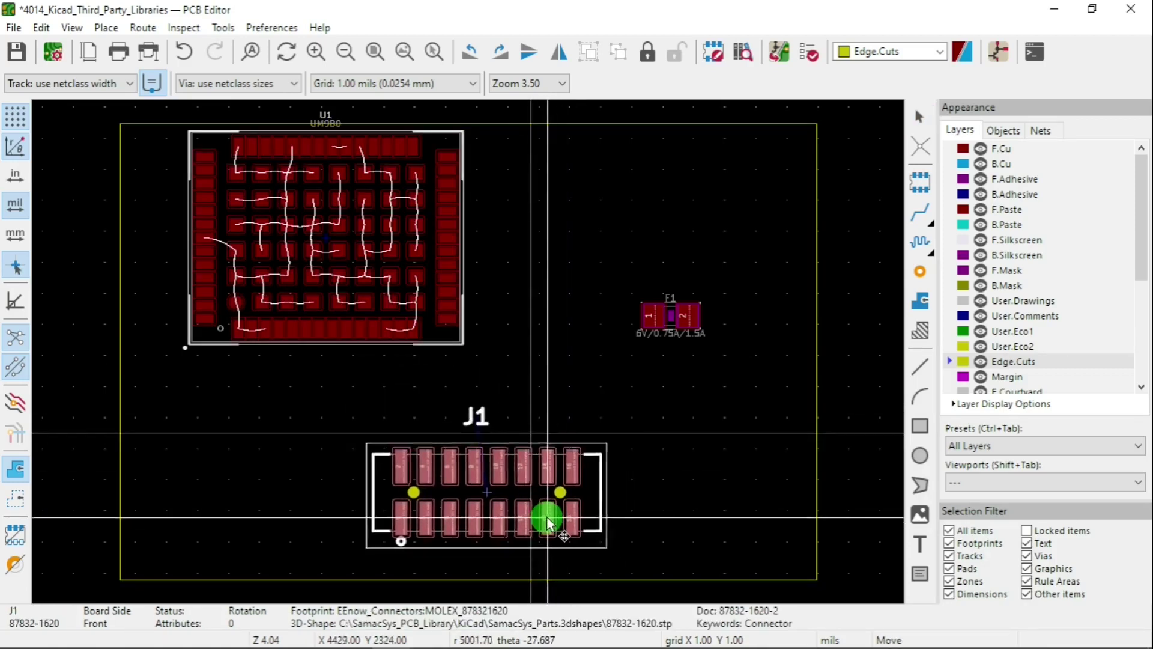
pyautogui.click(320, 276)
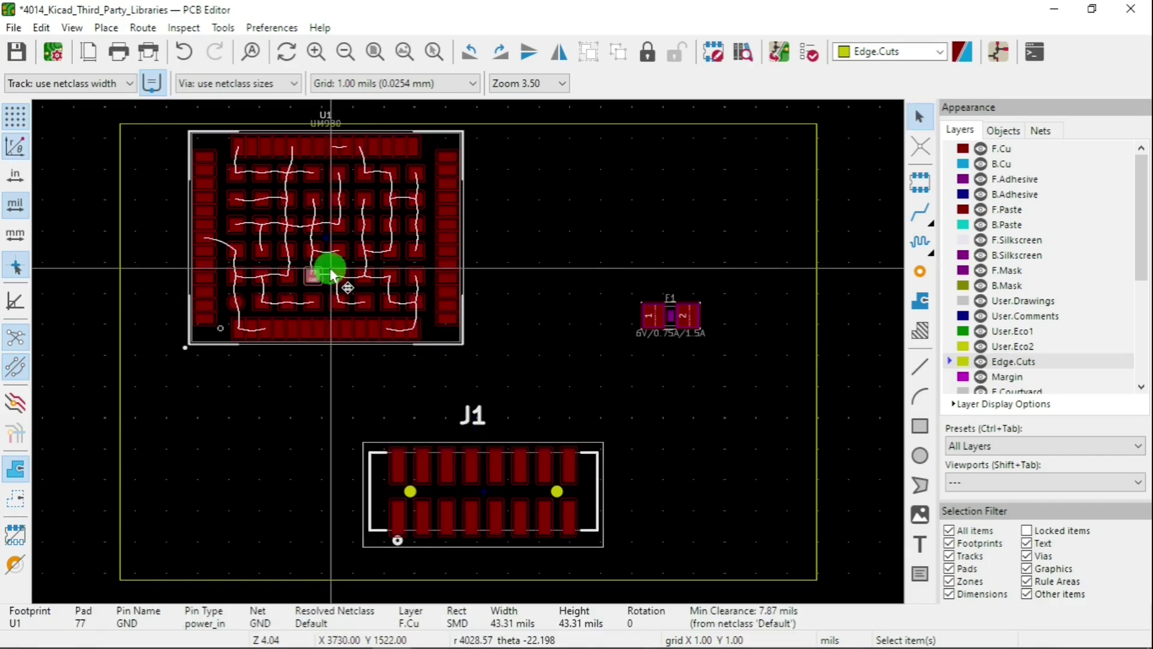
pyautogui.moveTo(331, 276); pyautogui.dragTo(332, 314)
pyautogui.click(603, 237)
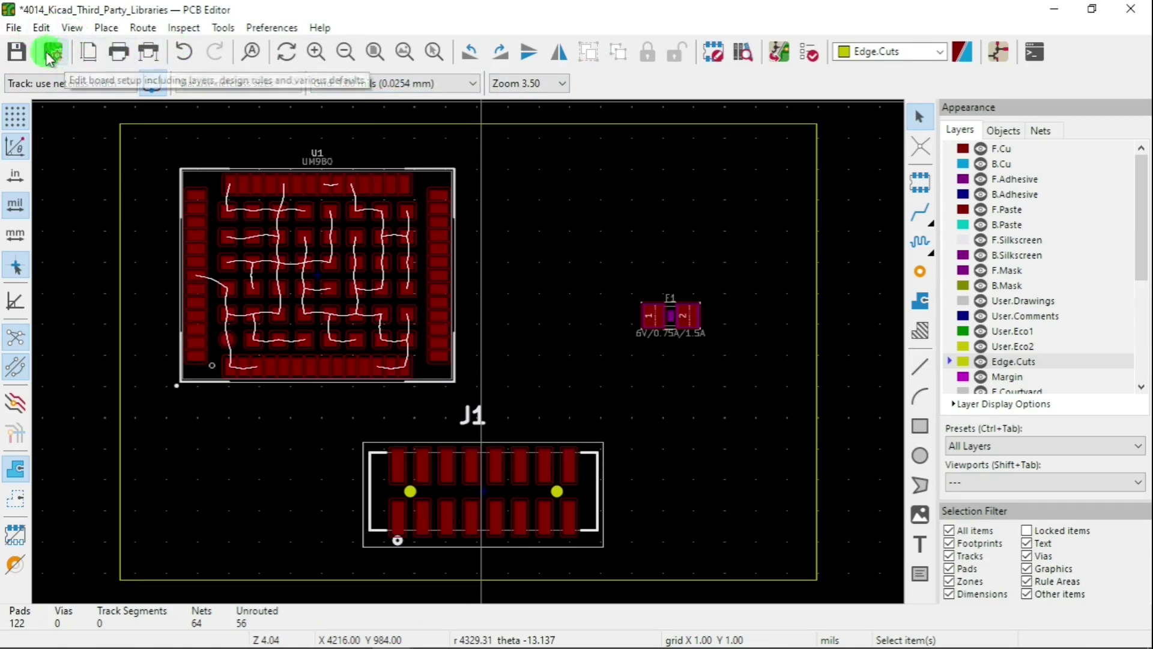
# - Save the board and view it in 3D with U1, J1 and F1
pyautogui.click(16, 52)
pyautogui.click(73, 27)
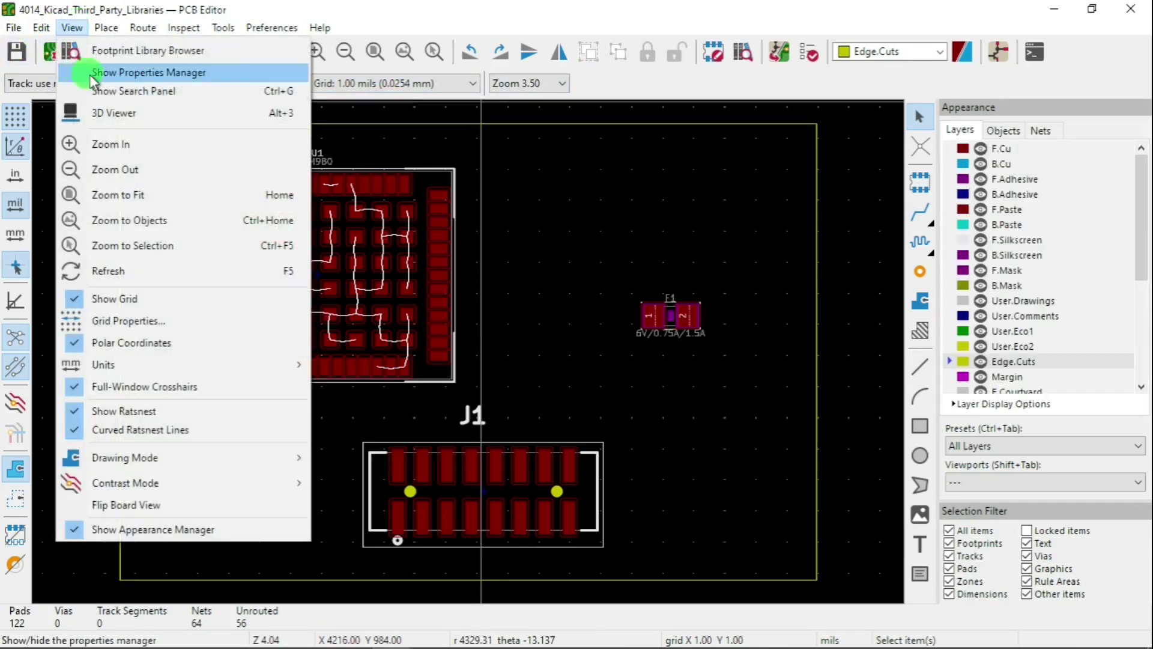
pyautogui.click(100, 109)
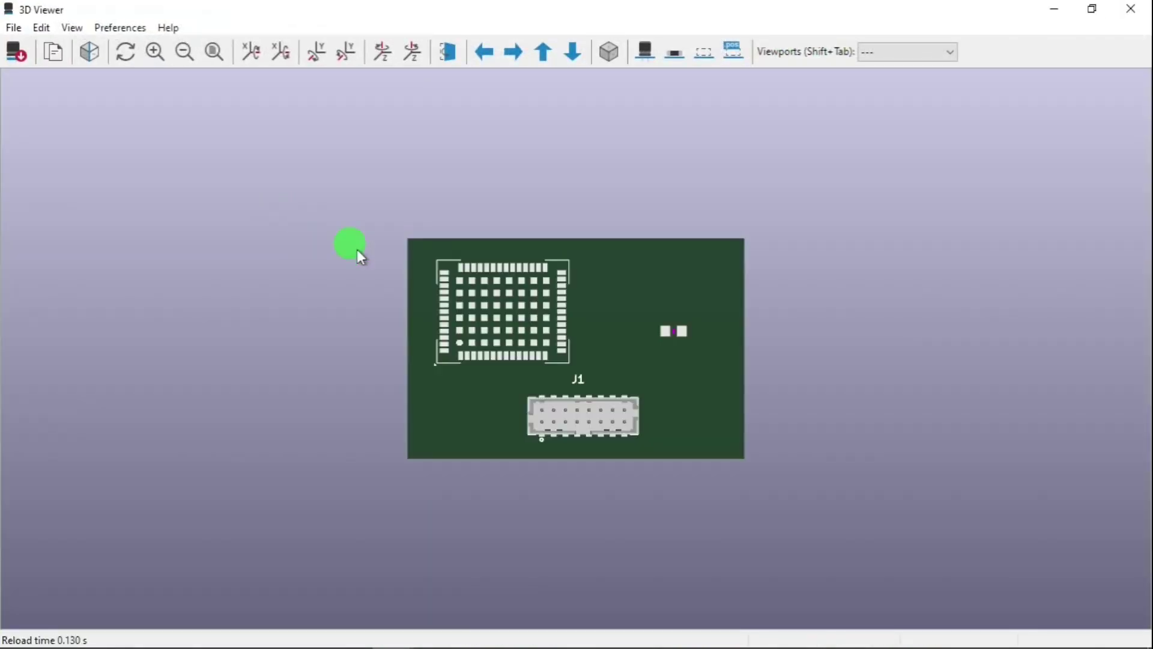